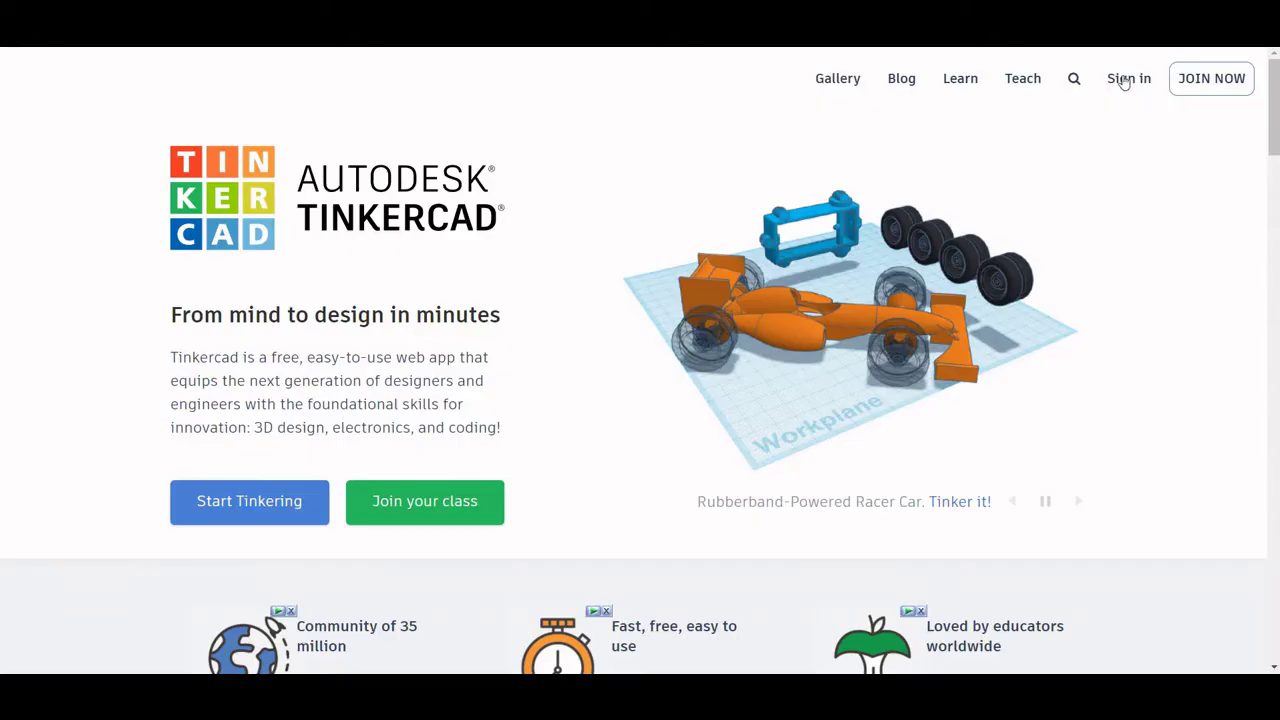
# Sign in with the email or username option and create a new circuit.
pyautogui.click(1129, 79)
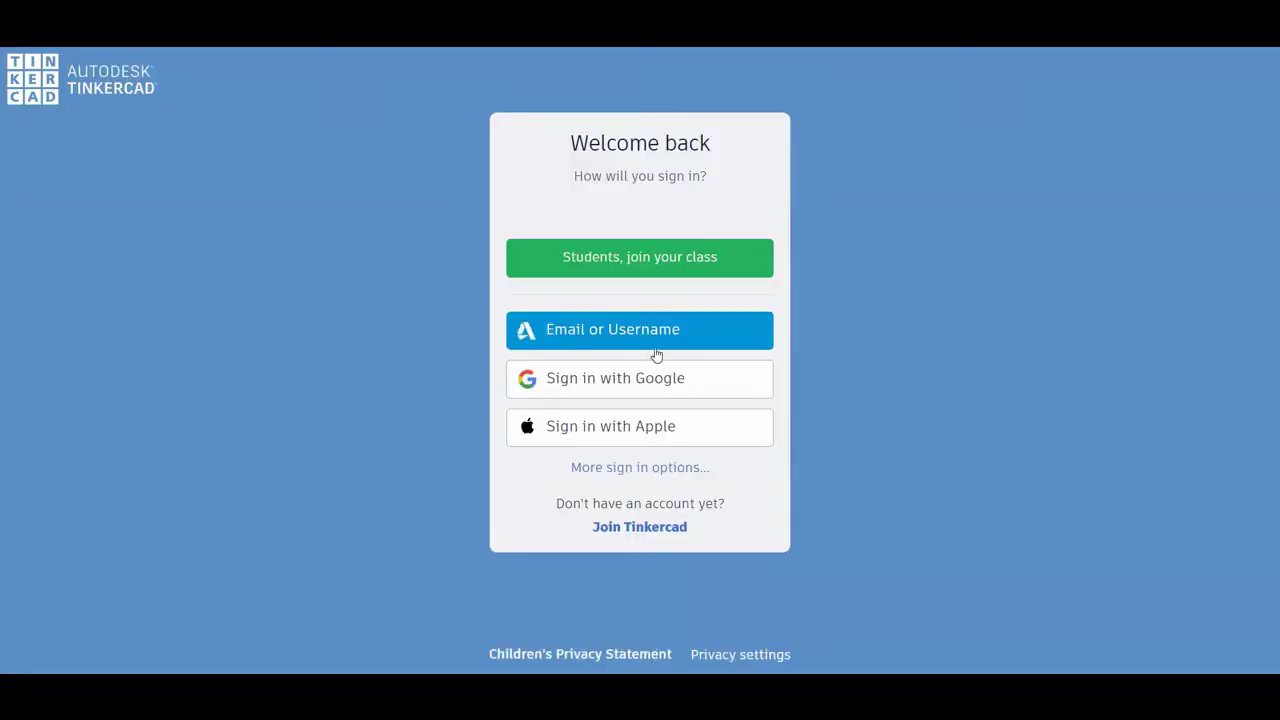
pyautogui.click(614, 347)
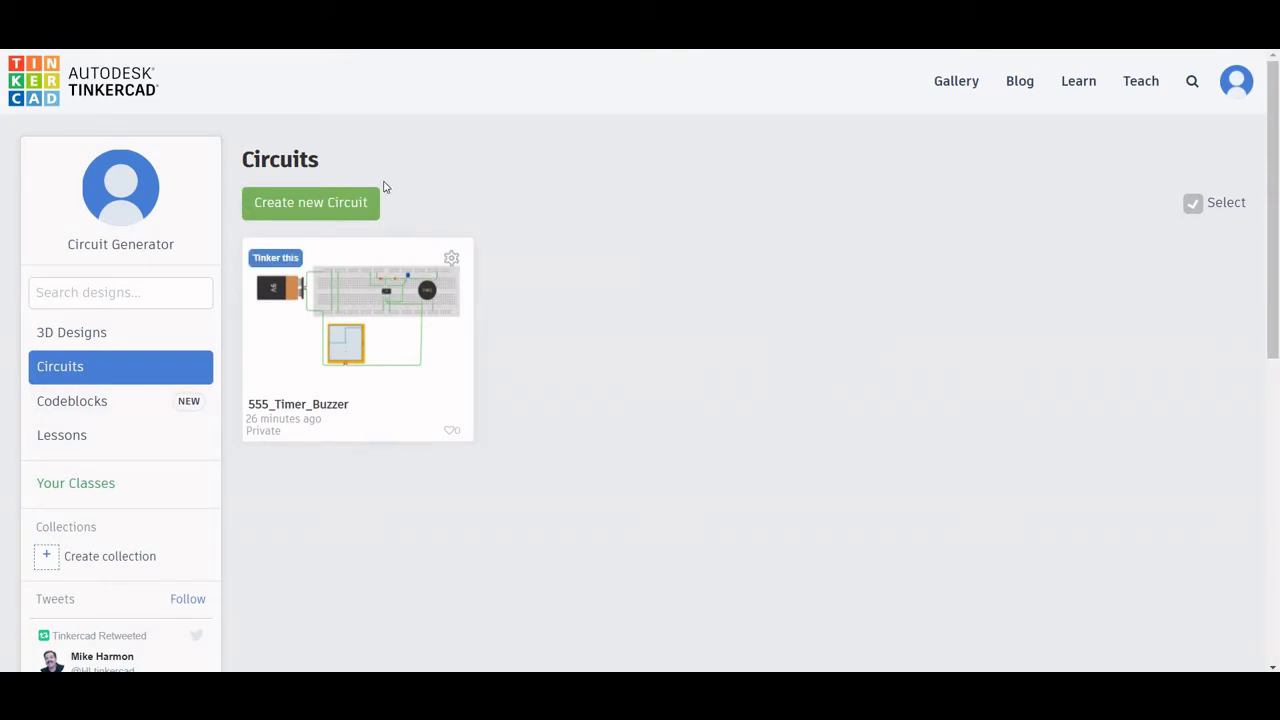
pyautogui.click(310, 204)
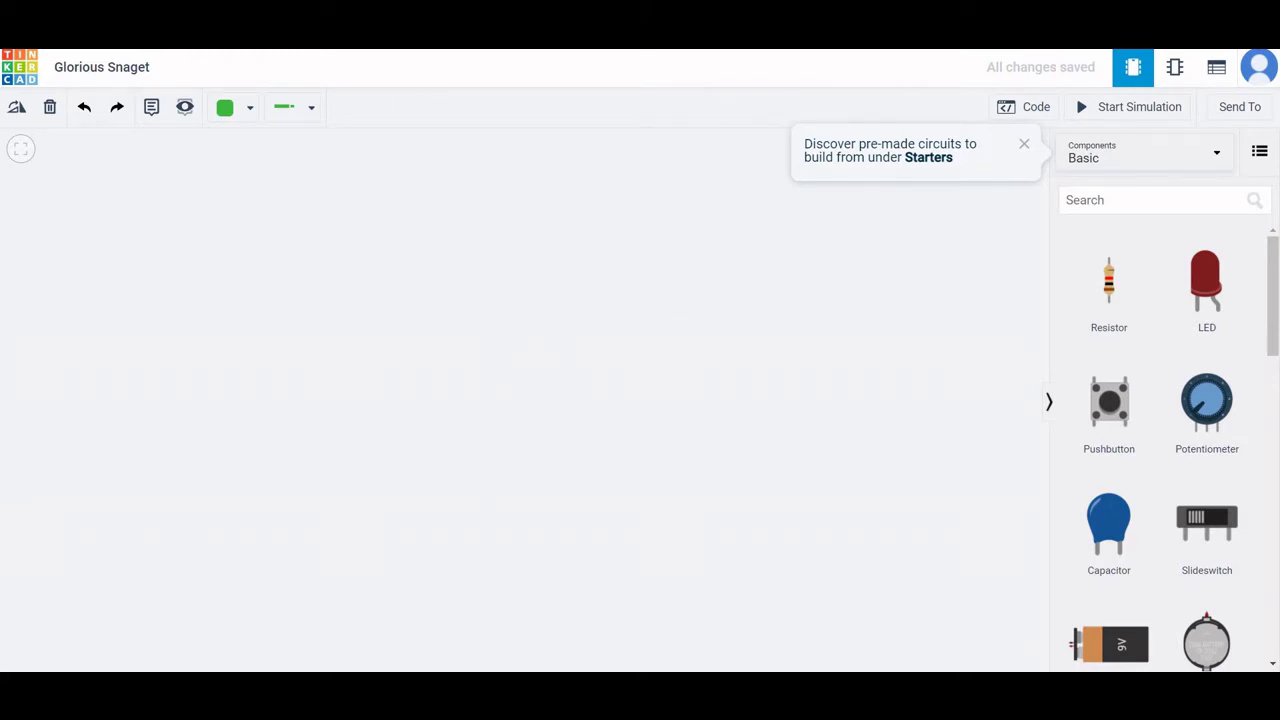
# Consult the 555 timer schematic in KiCad, then return to Tinkercad and place a full-size Breadboard on the canvas.
pyautogui.click(587, 583)
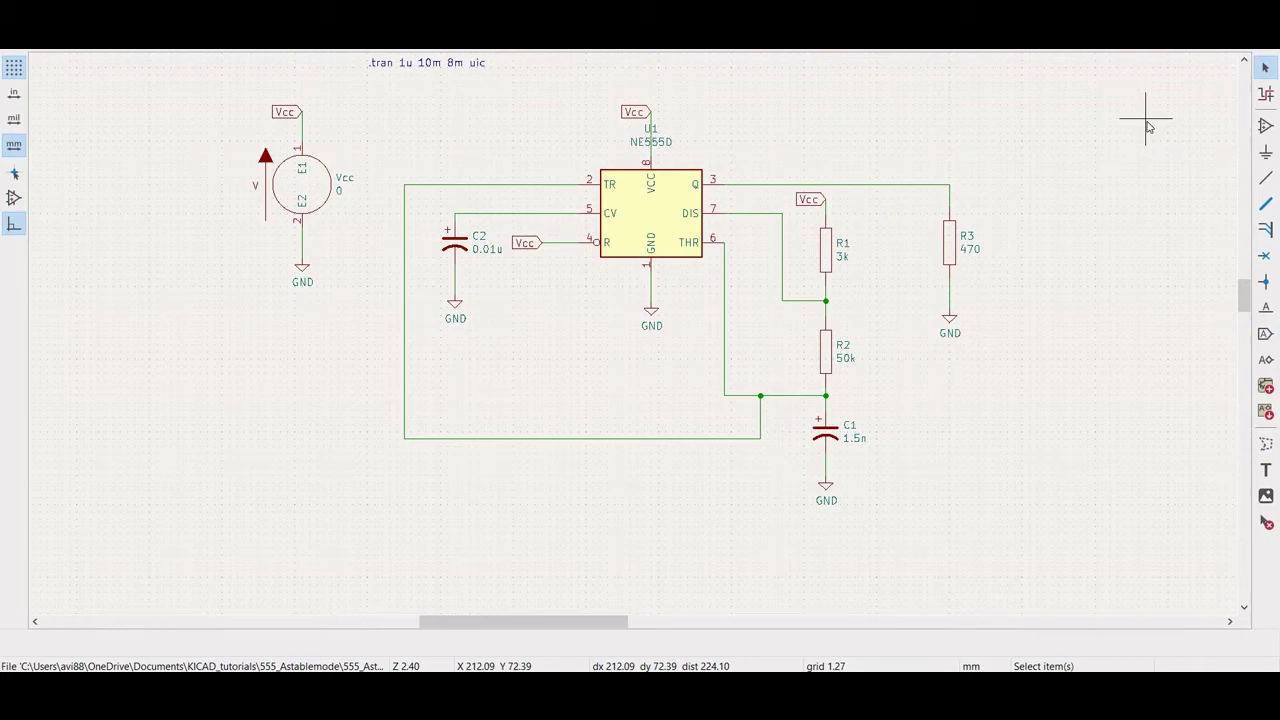
pyautogui.hotkey('alt', 'Tab')
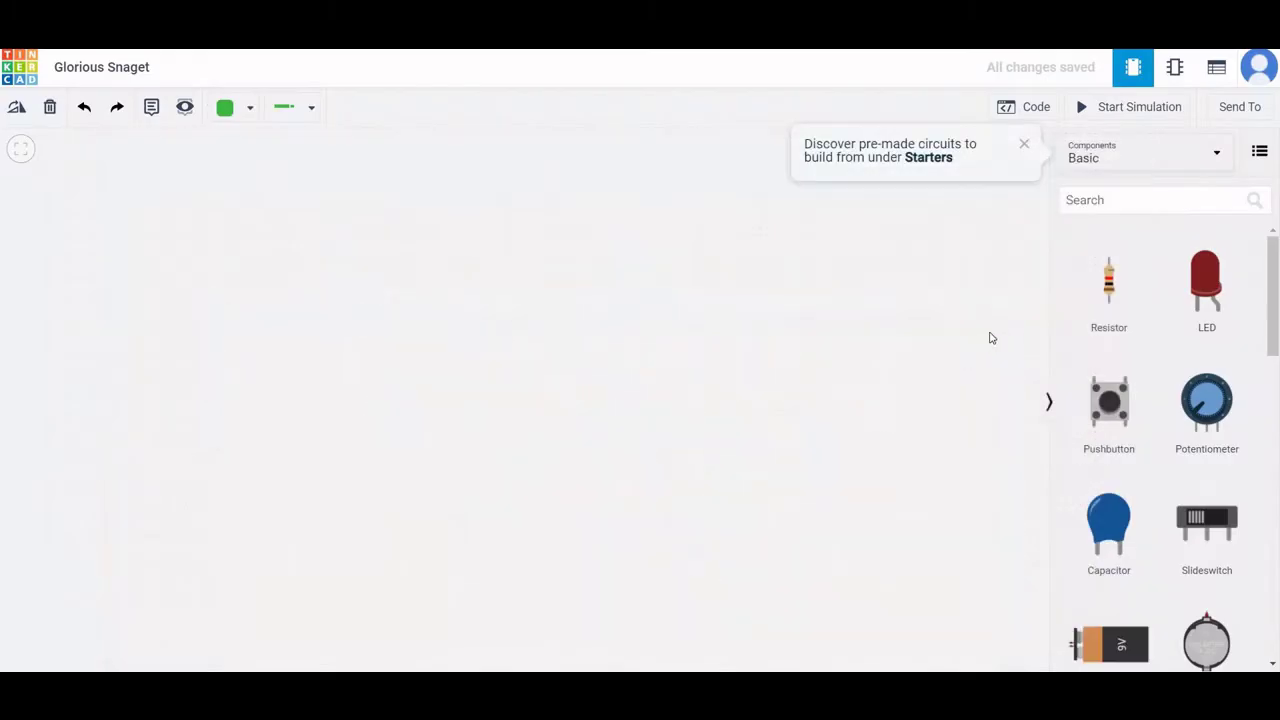
pyautogui.click(1109, 202)
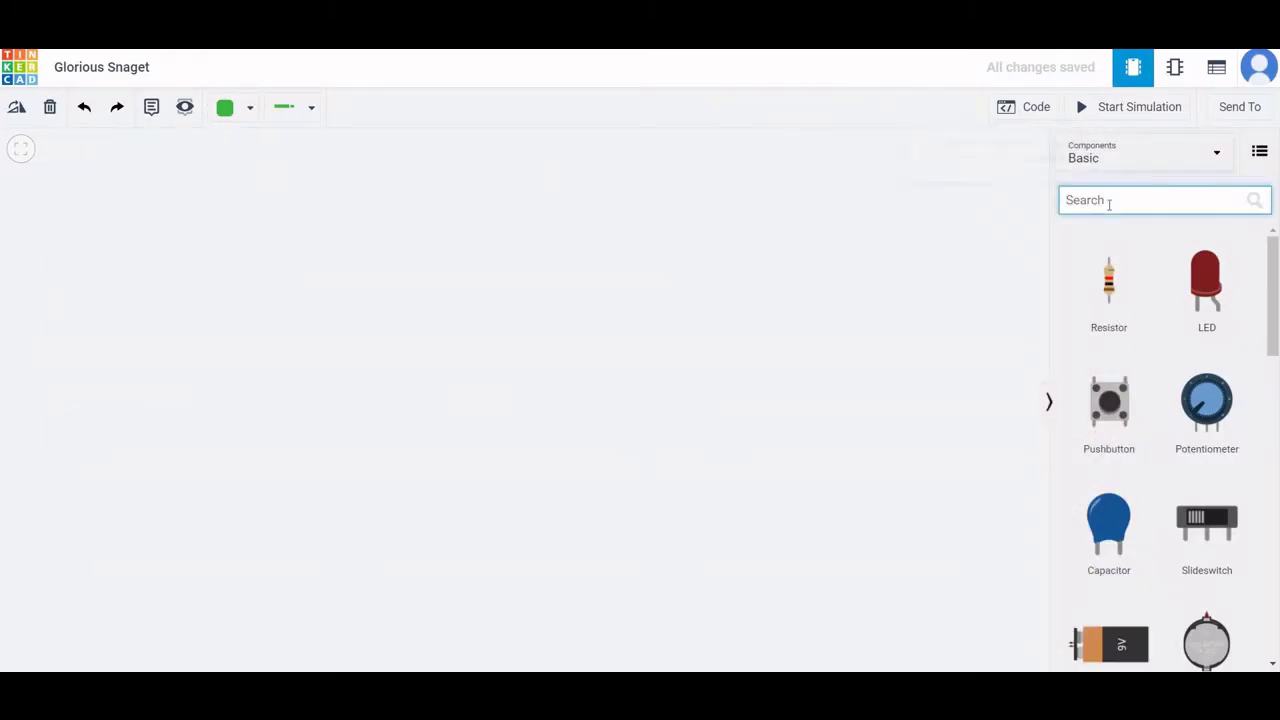
pyautogui.write('bre')
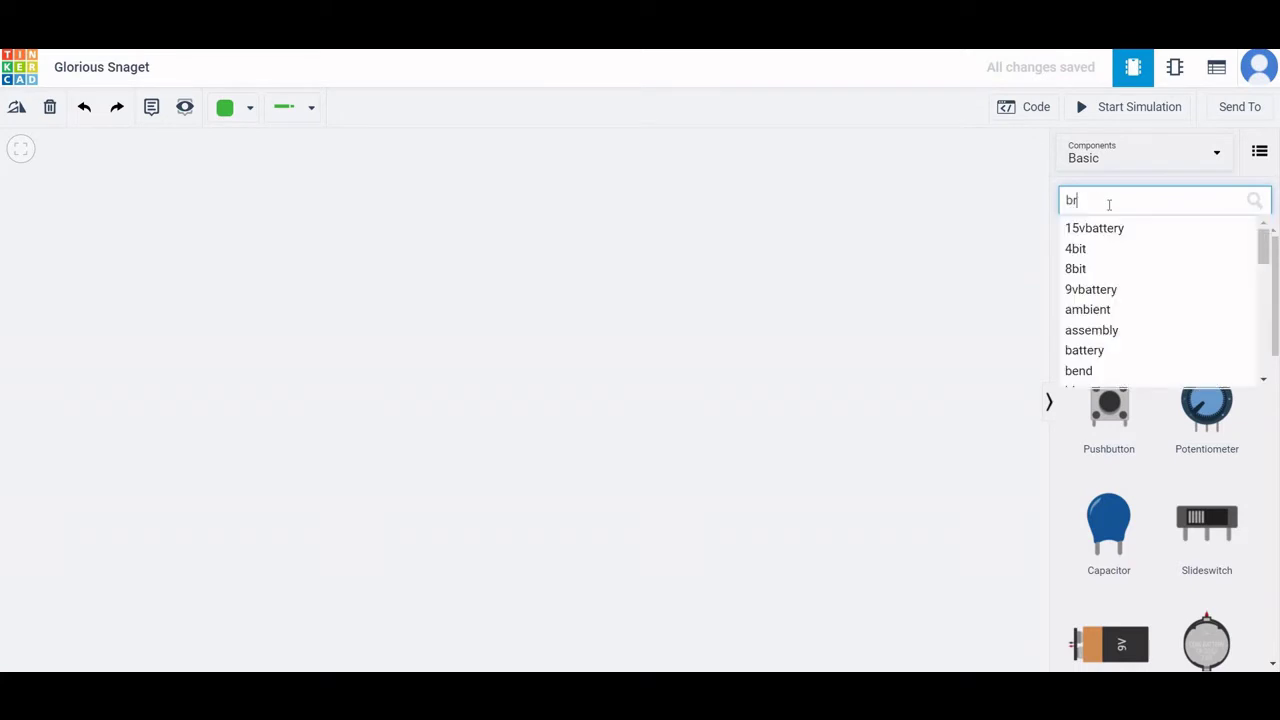
pyautogui.click(1100, 230)
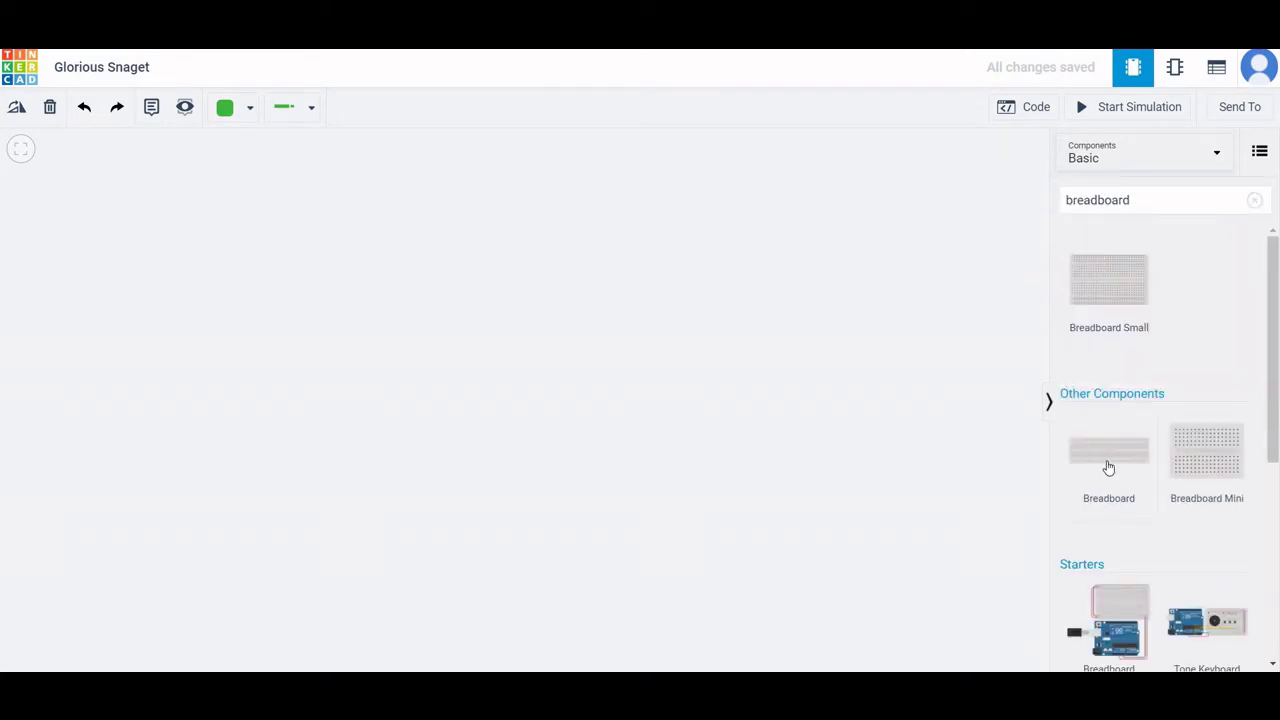
pyautogui.moveTo(1108, 467); pyautogui.dragTo(612, 396)
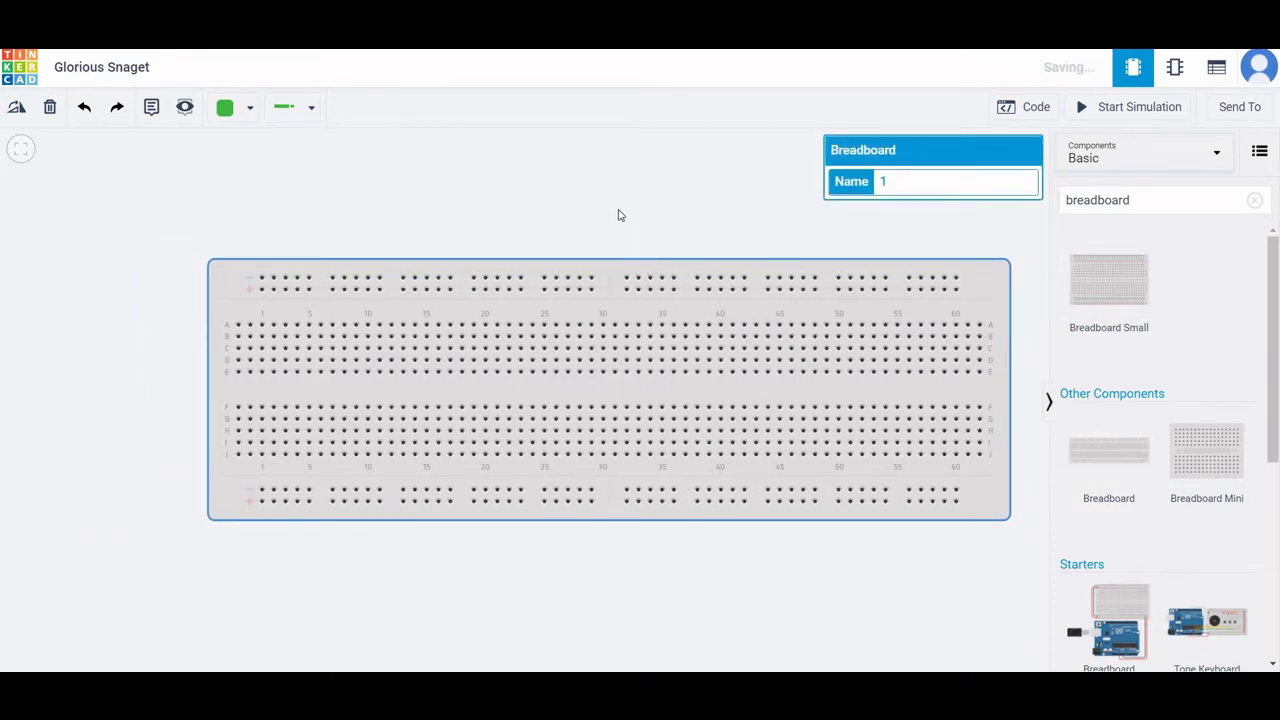
# Find the 555 Timer component and place it across the breadboard's centre gap at columns 30 to 33.
pyautogui.click(1263, 207)
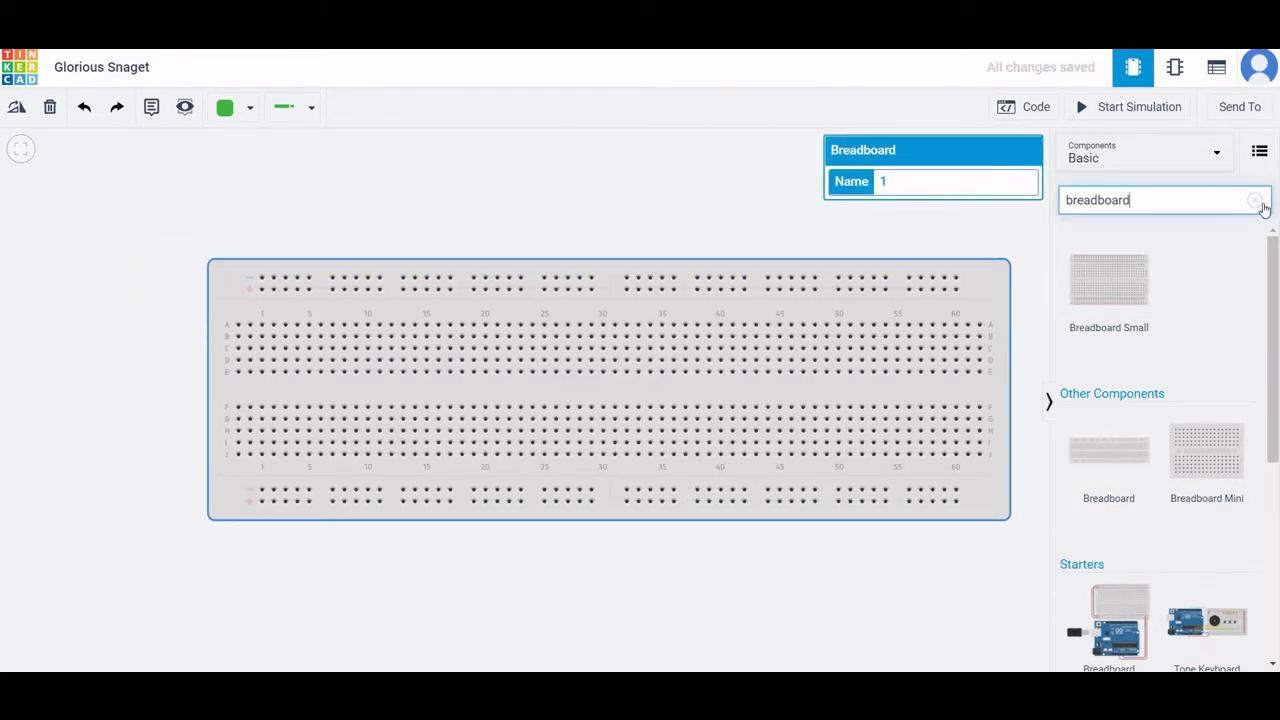
pyautogui.click(1258, 203)
pyautogui.click(1143, 196)
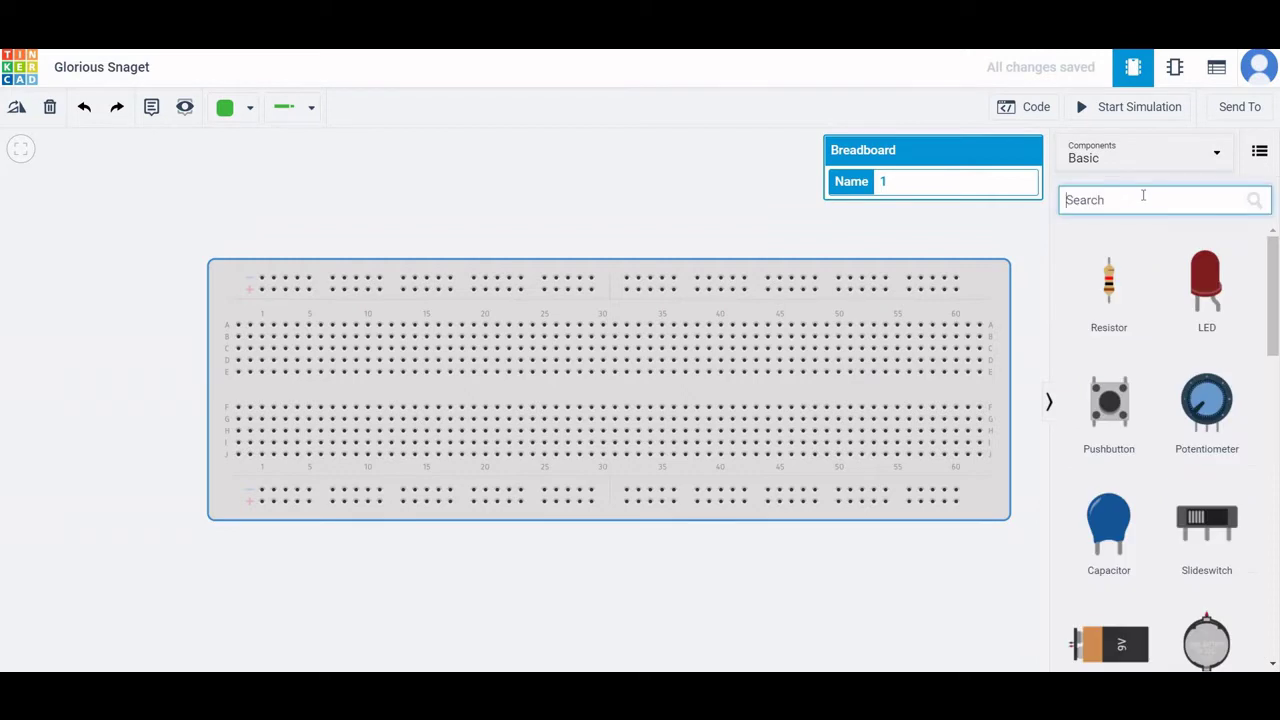
pyautogui.write('555')
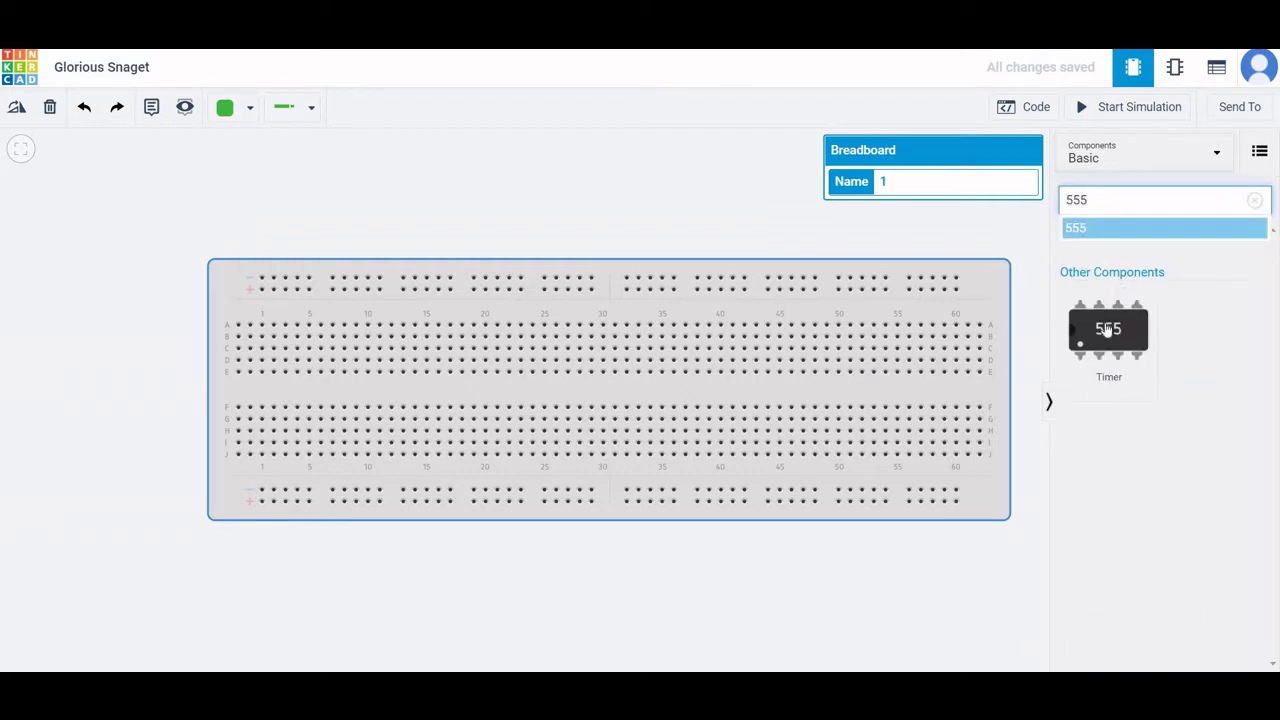
pyautogui.moveTo(1107, 330); pyautogui.dragTo(621, 396)
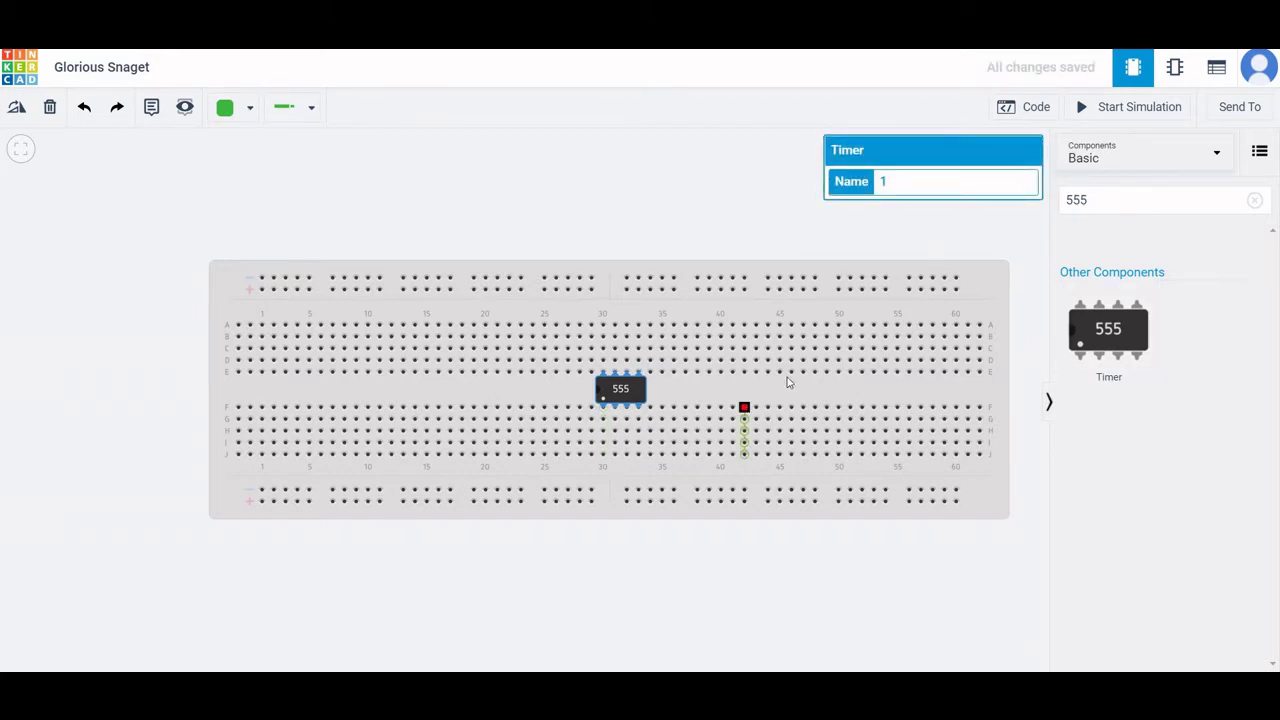
# Add a resistor, rotate it horizontal and seat it in breadboard row A from column 26 to column 30.
pyautogui.click(1254, 201)
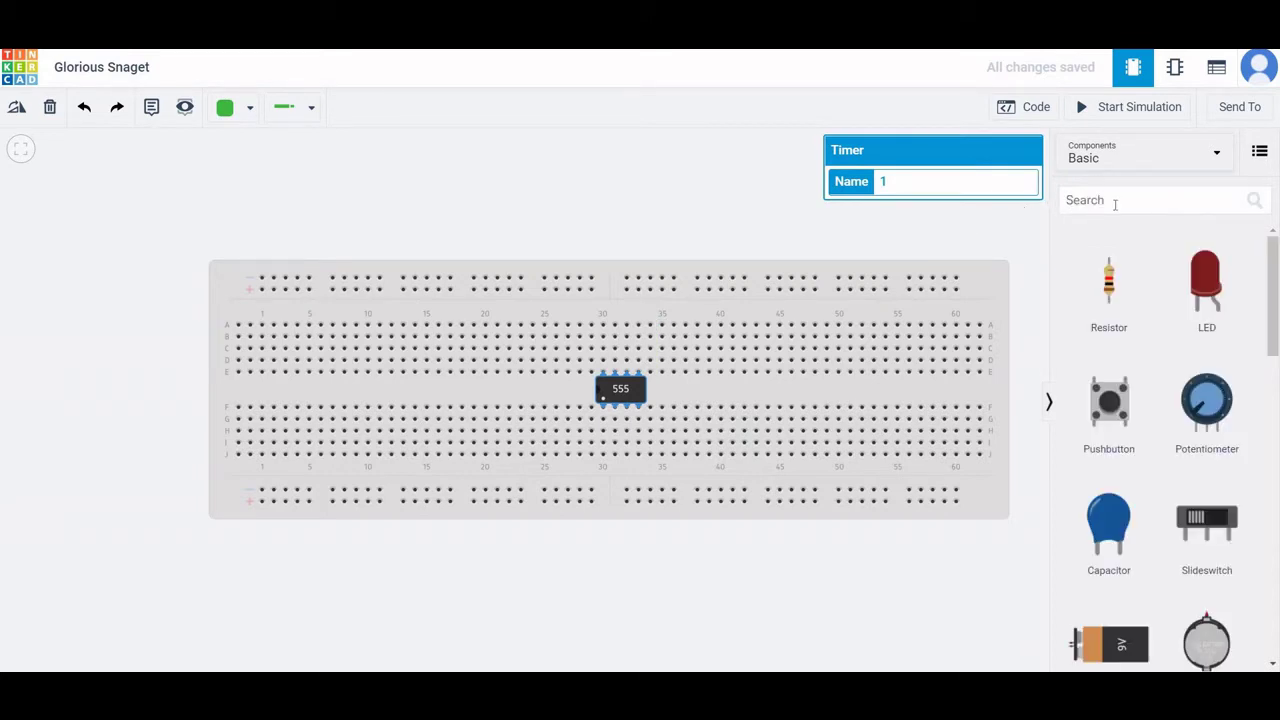
pyautogui.click(1115, 204)
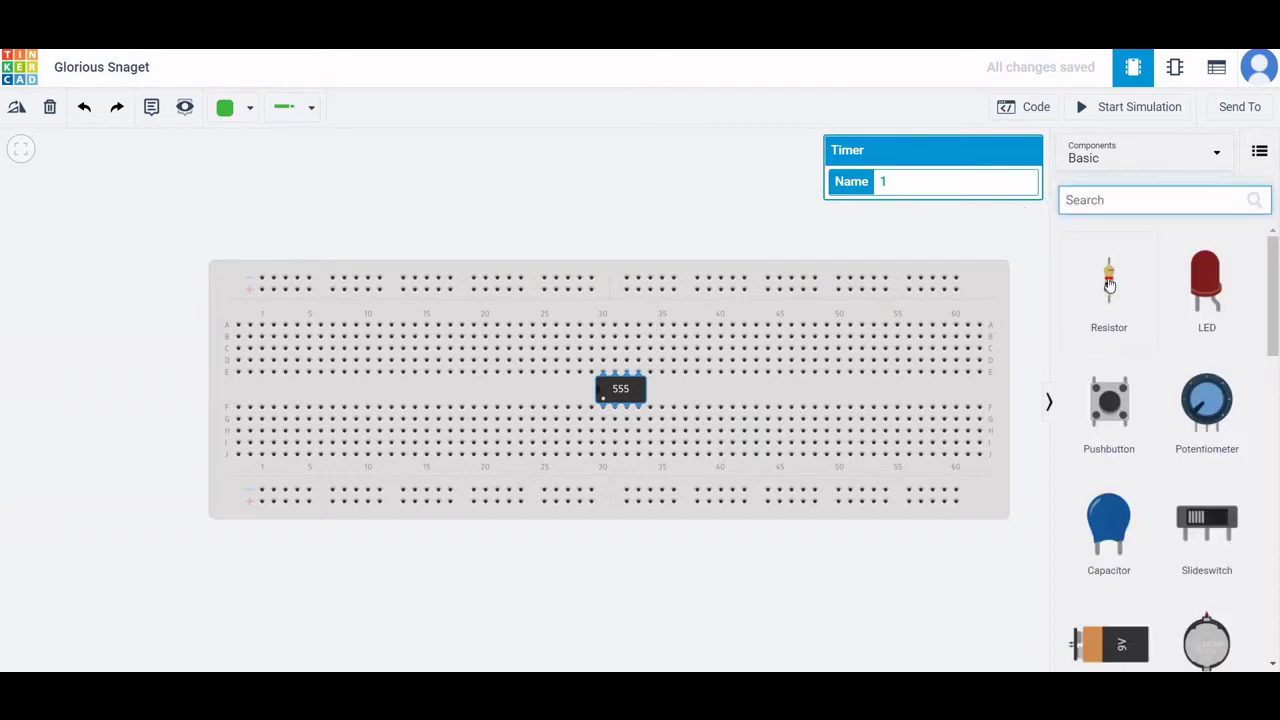
pyautogui.moveTo(1109, 285); pyautogui.dragTo(905, 293)
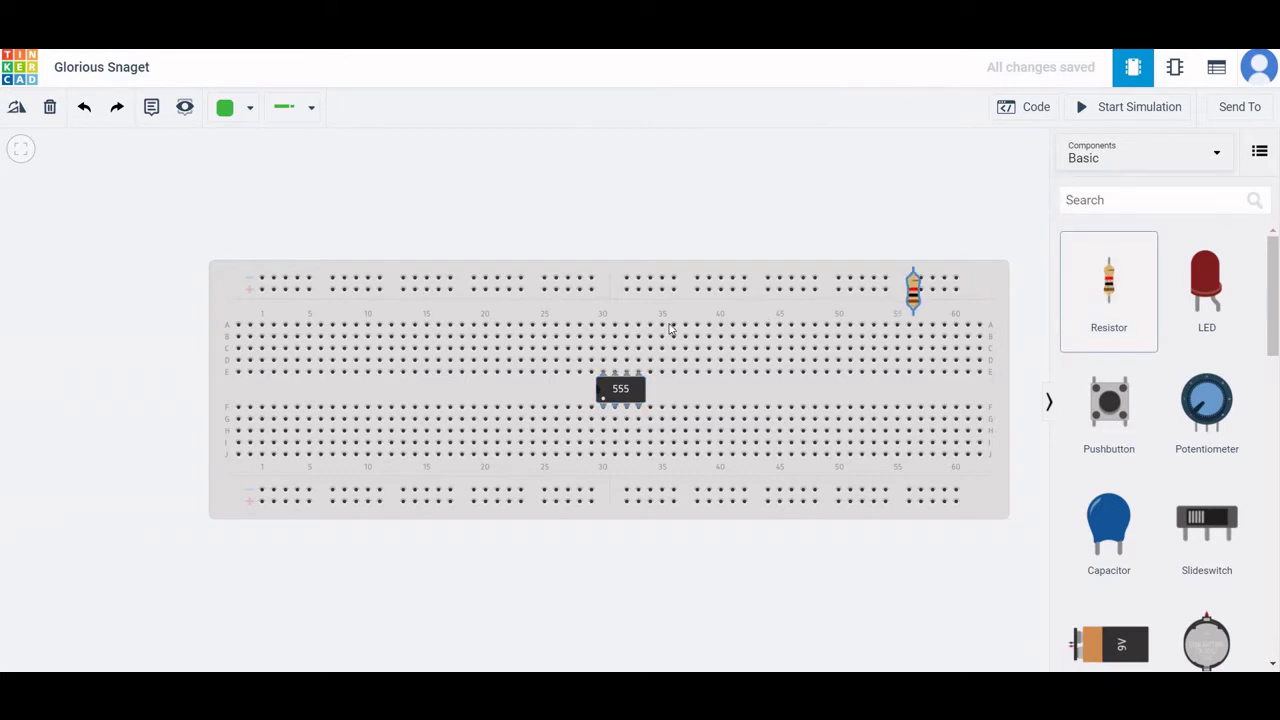
pyautogui.moveTo(670, 328); pyautogui.dragTo(673, 325)
pyautogui.hotkey('ctrl', 'r')
pyautogui.hotkey('ctrl', 'r')
pyautogui.hotkey('ctrl', 'r')
pyautogui.moveTo(648, 325); pyautogui.dragTo(578, 331)
pyautogui.moveTo(578, 331); pyautogui.dragTo(580, 330)
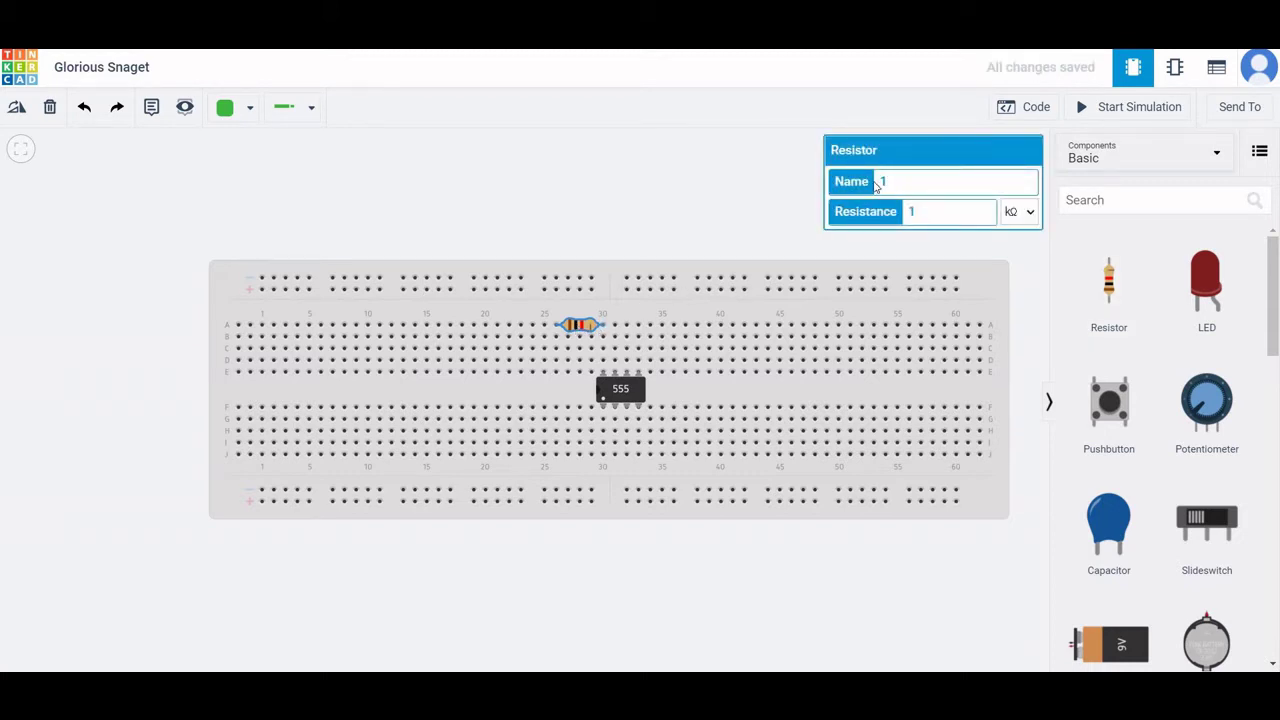
# Name the resistor in row A R1.
pyautogui.doubleClick(876, 186)
pyautogui.write('R1')
pyautogui.click(1034, 274)
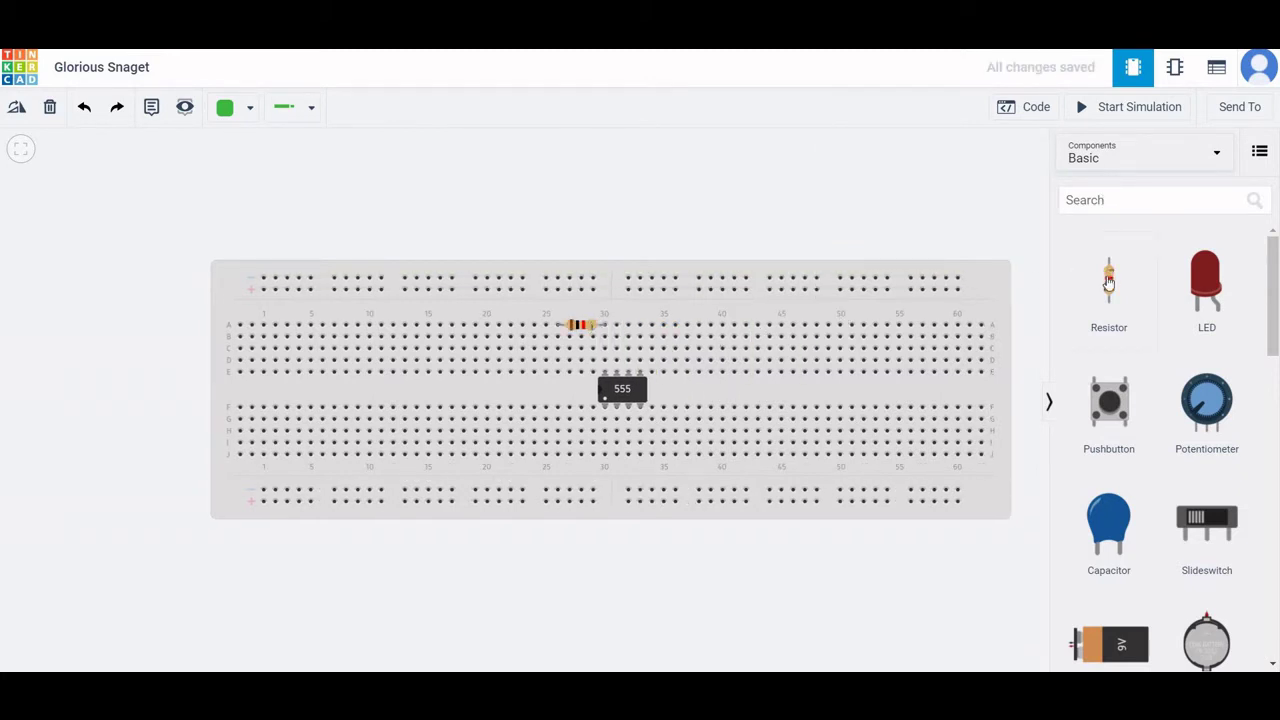
# Add a second horizontal resistor in breadboard row A, spanning about columns 33 to 37.
pyautogui.moveTo(1088, 286); pyautogui.dragTo(666, 336)
pyautogui.press('r')
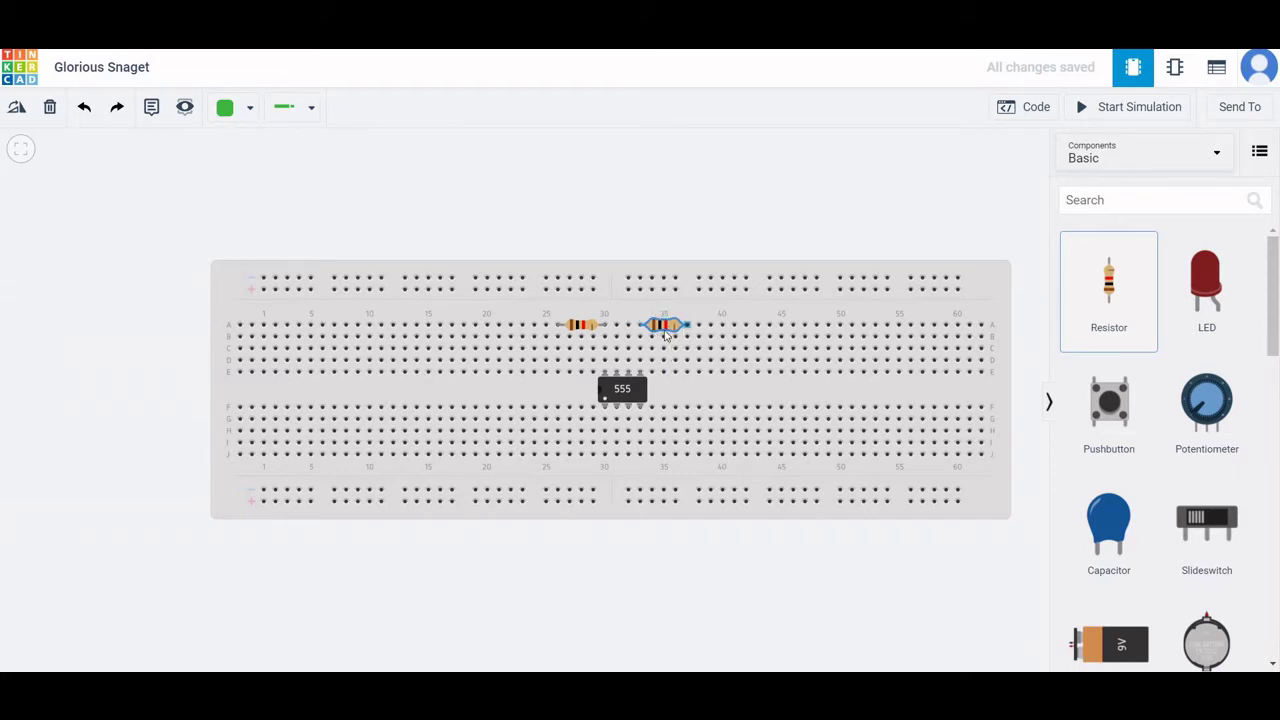
pyautogui.moveTo(666, 336); pyautogui.dragTo(664, 334)
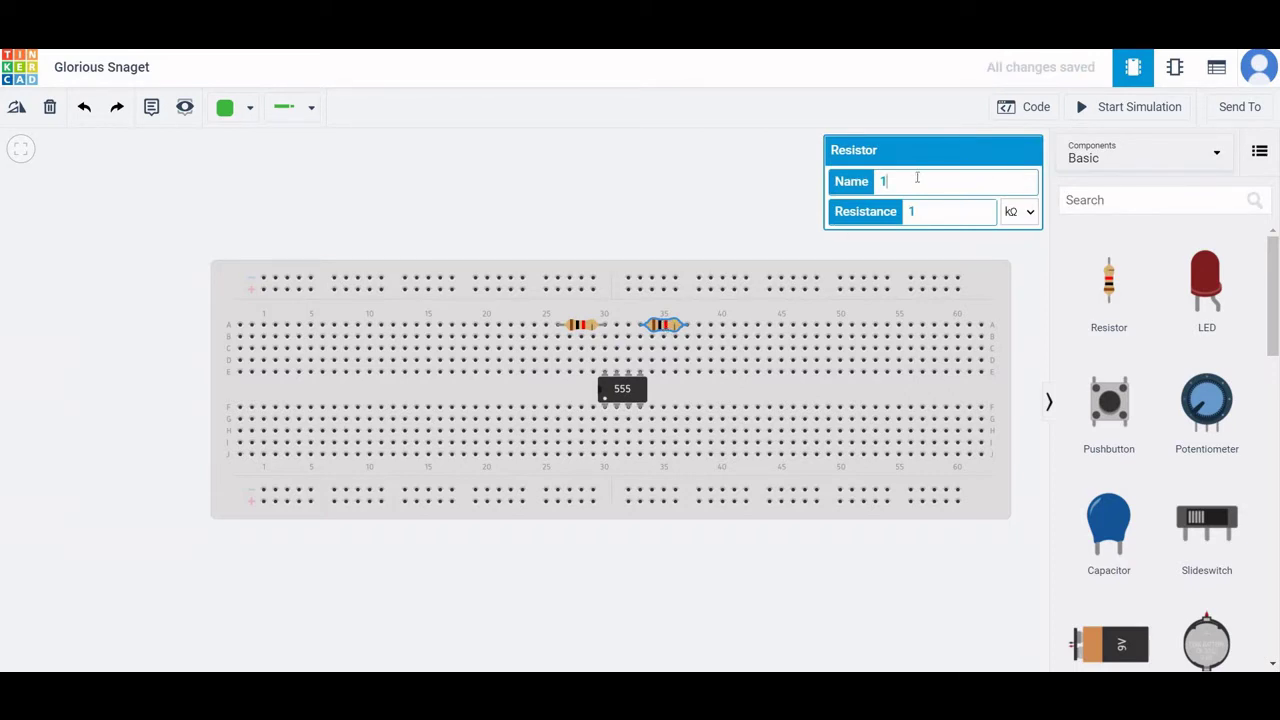
# Name the second resistor R2 and set its resistance to 100 kΩ.
pyautogui.write('R2')
pyautogui.click(937, 206)
pyautogui.write('00')
pyautogui.click(1017, 249)
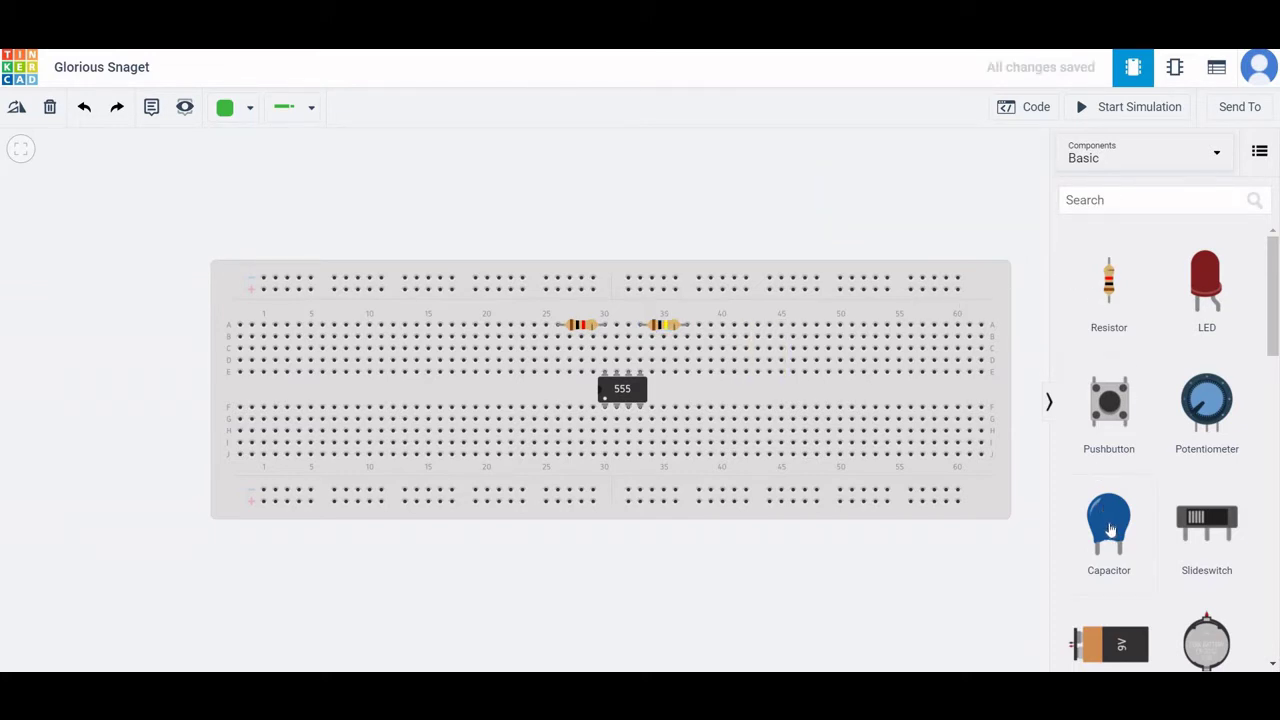
# Place a capacitor in row A at columns 41 and 42, and change its capacitance value and unit.
pyautogui.moveTo(1109, 530); pyautogui.dragTo(742, 332)
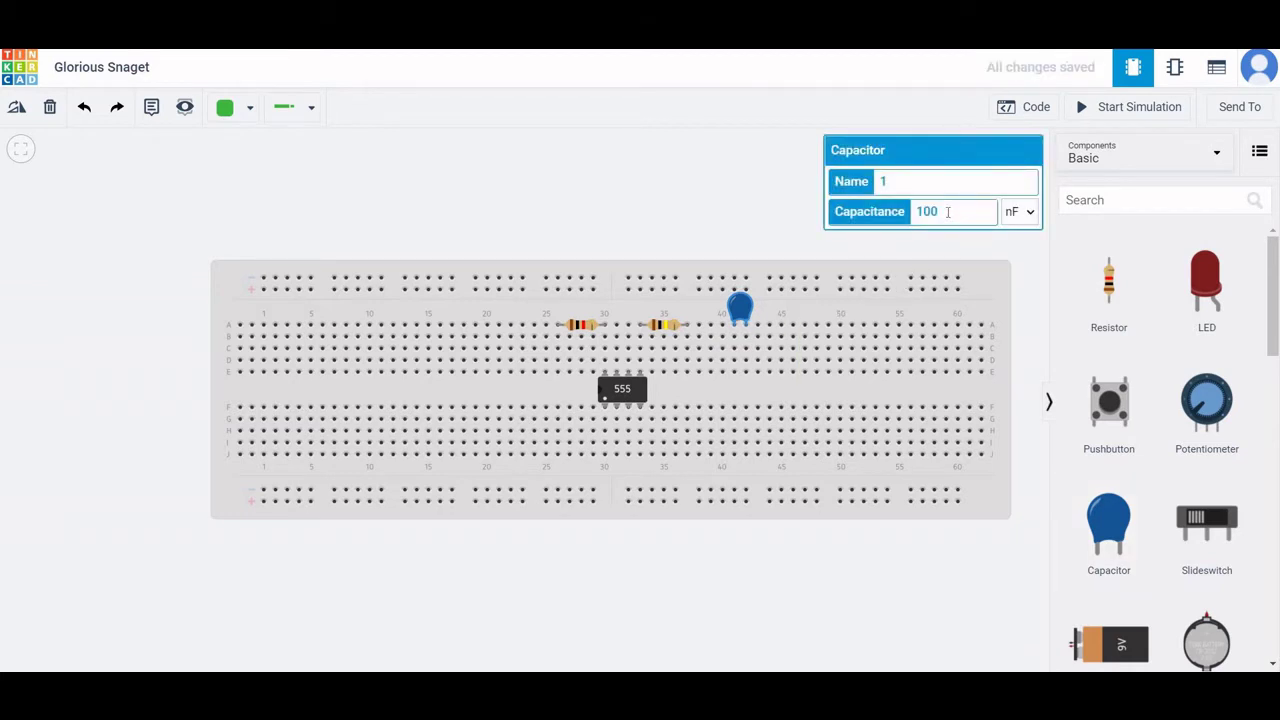
pyautogui.click(948, 212)
pyautogui.press('BackSpace')
pyautogui.click(1012, 212)
pyautogui.click(1012, 267)
pyautogui.click(758, 196)
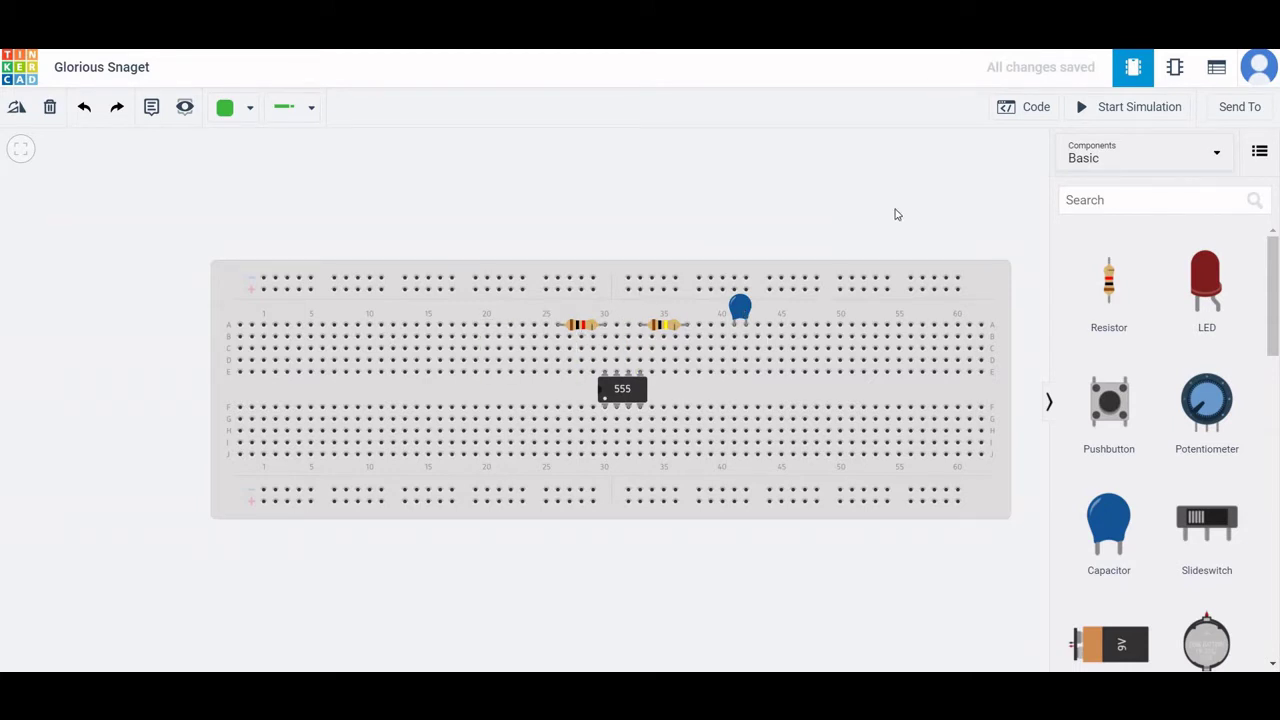
# Place a 9V battery to the left of the breadboard, rotated so that its terminals face the board.
pyautogui.click(1083, 200)
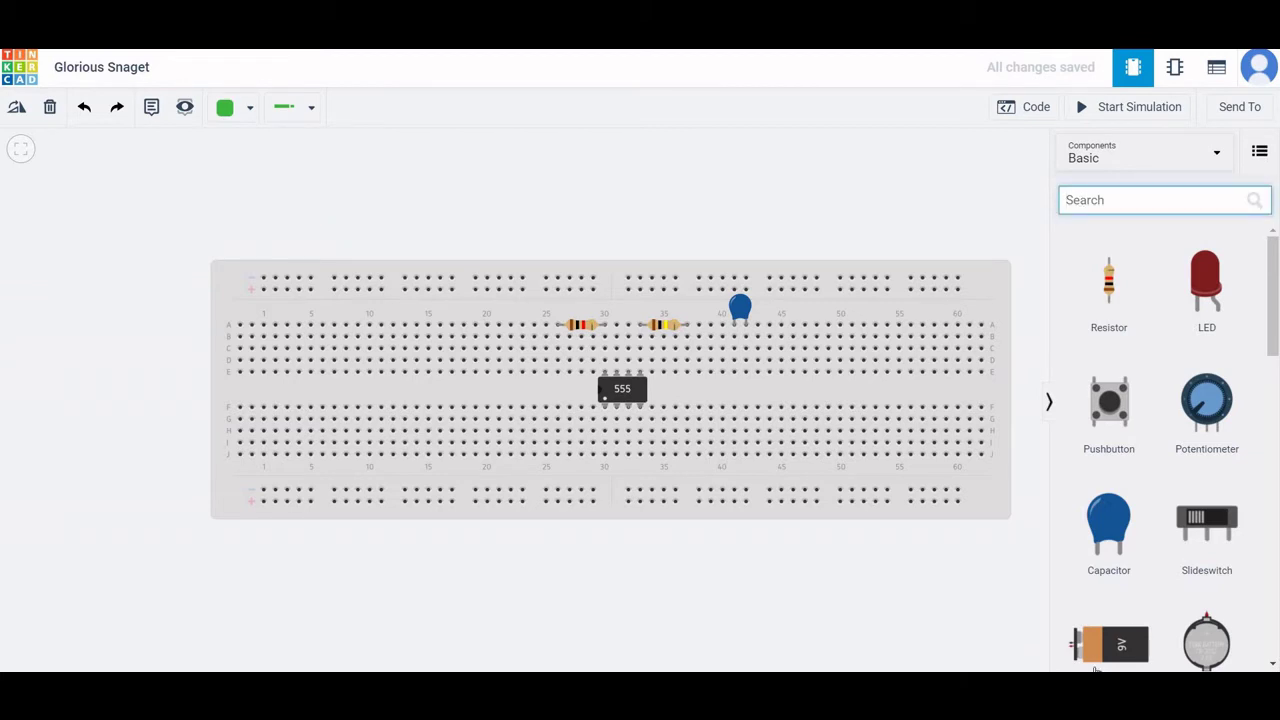
pyautogui.moveTo(1104, 651); pyautogui.dragTo(183, 440)
pyautogui.press('r')
pyautogui.press('r')
pyautogui.press('r')
pyautogui.press('r')
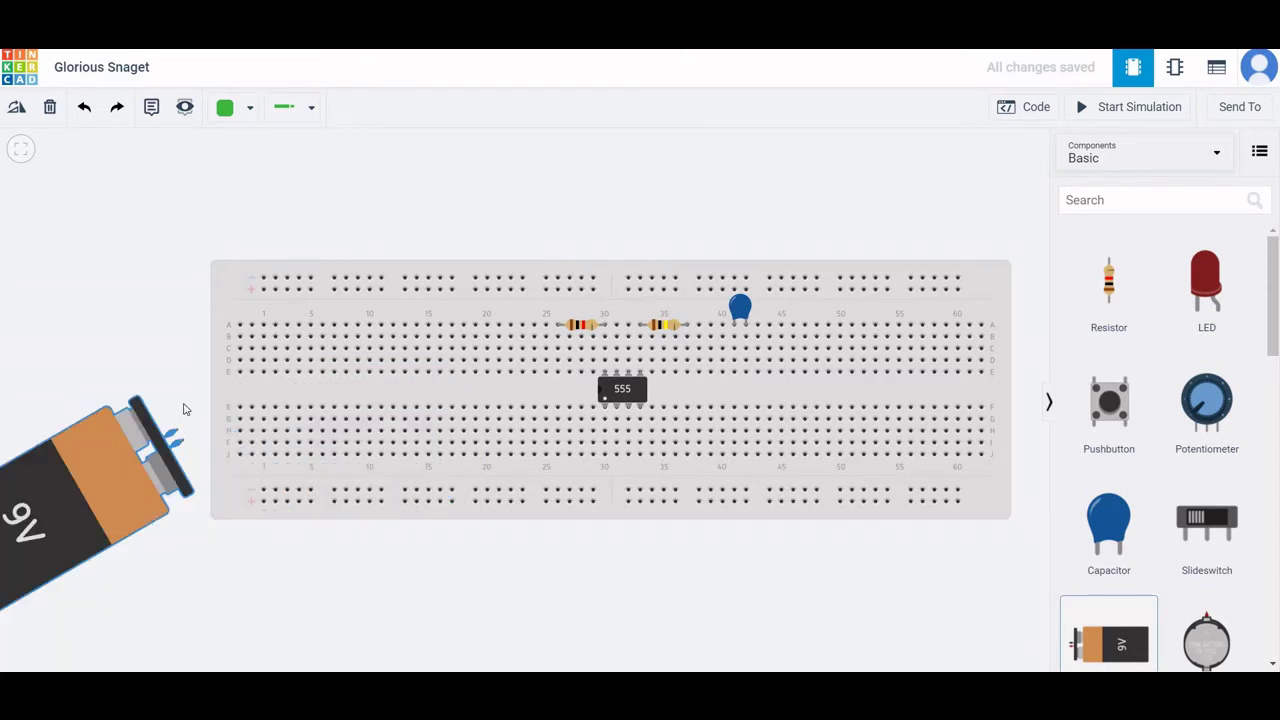
pyautogui.press('r')
pyautogui.moveTo(176, 414); pyautogui.dragTo(147, 377)
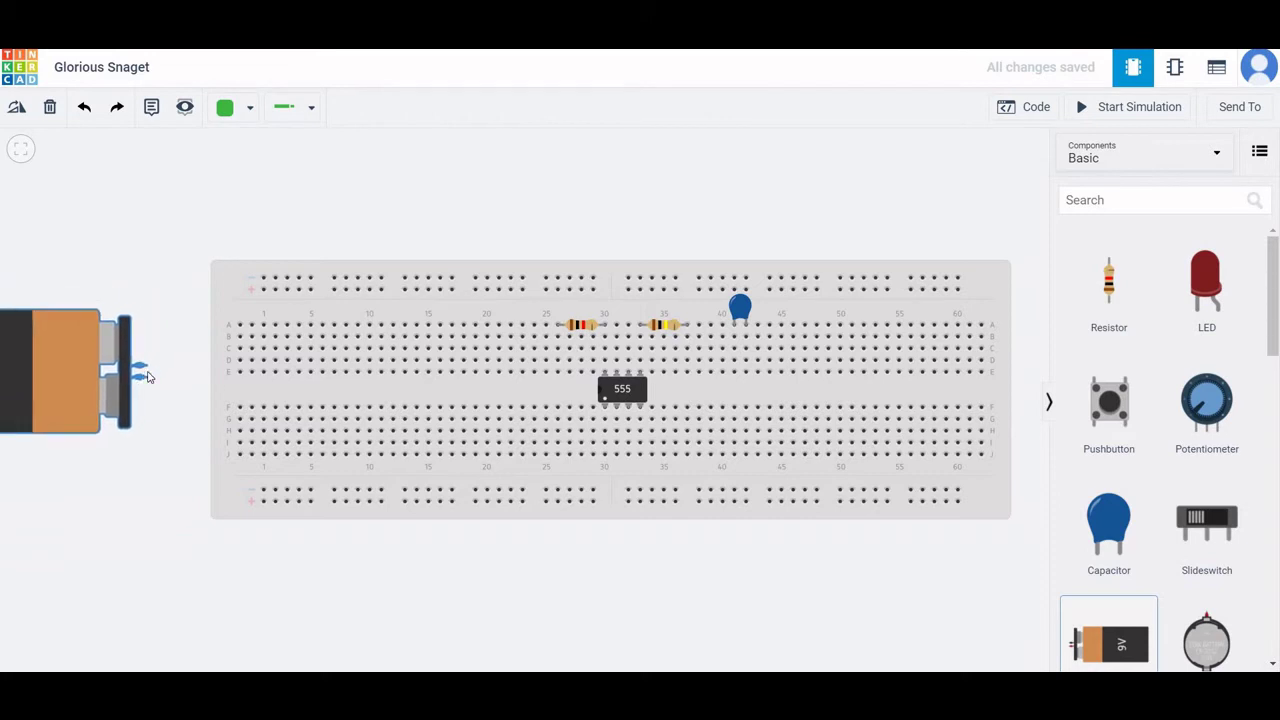
pyautogui.click(339, 224)
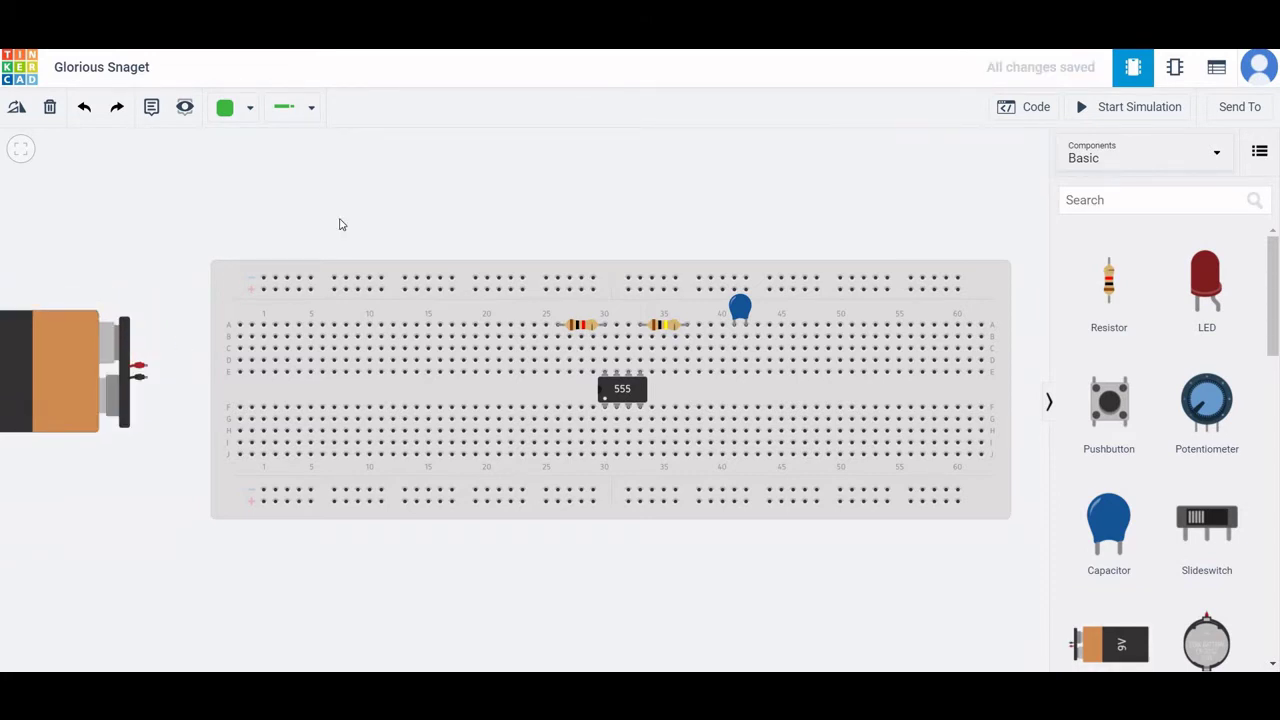
# Wire the battery's positive terminal to the first hole of the breadboard's upper positive rail, with one right-angle bend.
pyautogui.scroll(-2, 339, 224)
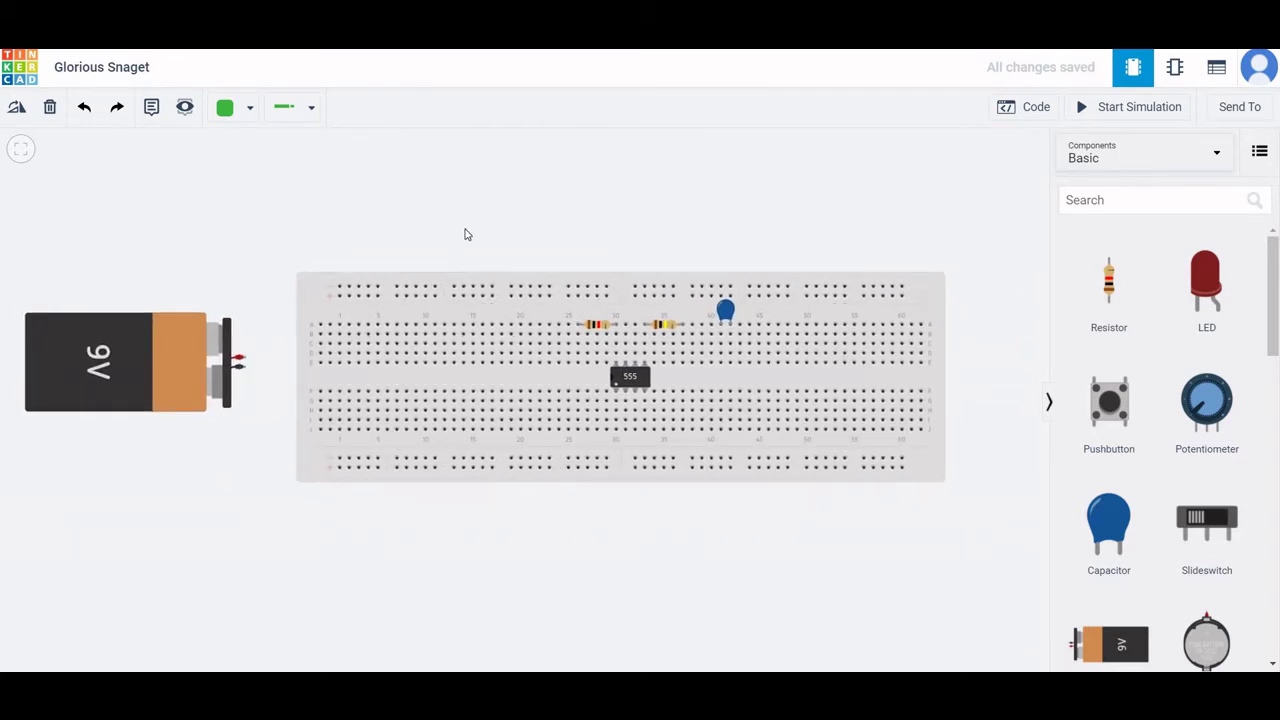
pyautogui.click(245, 357)
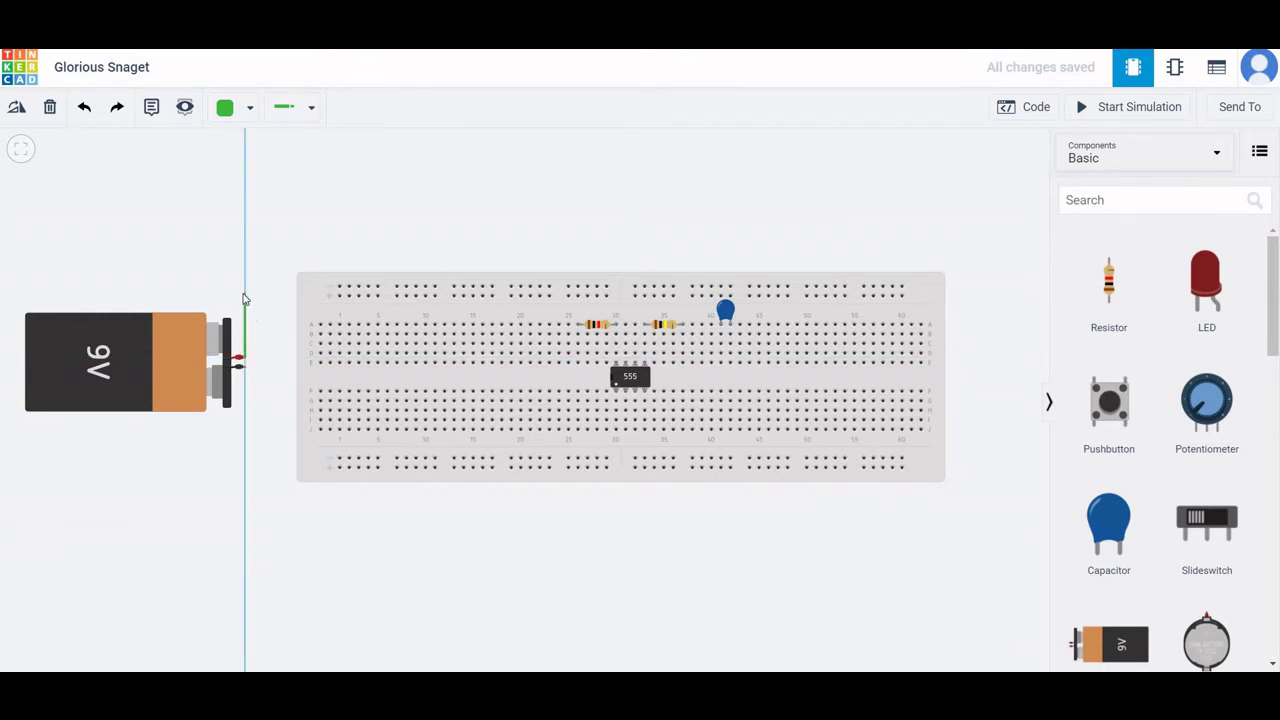
pyautogui.click(245, 300)
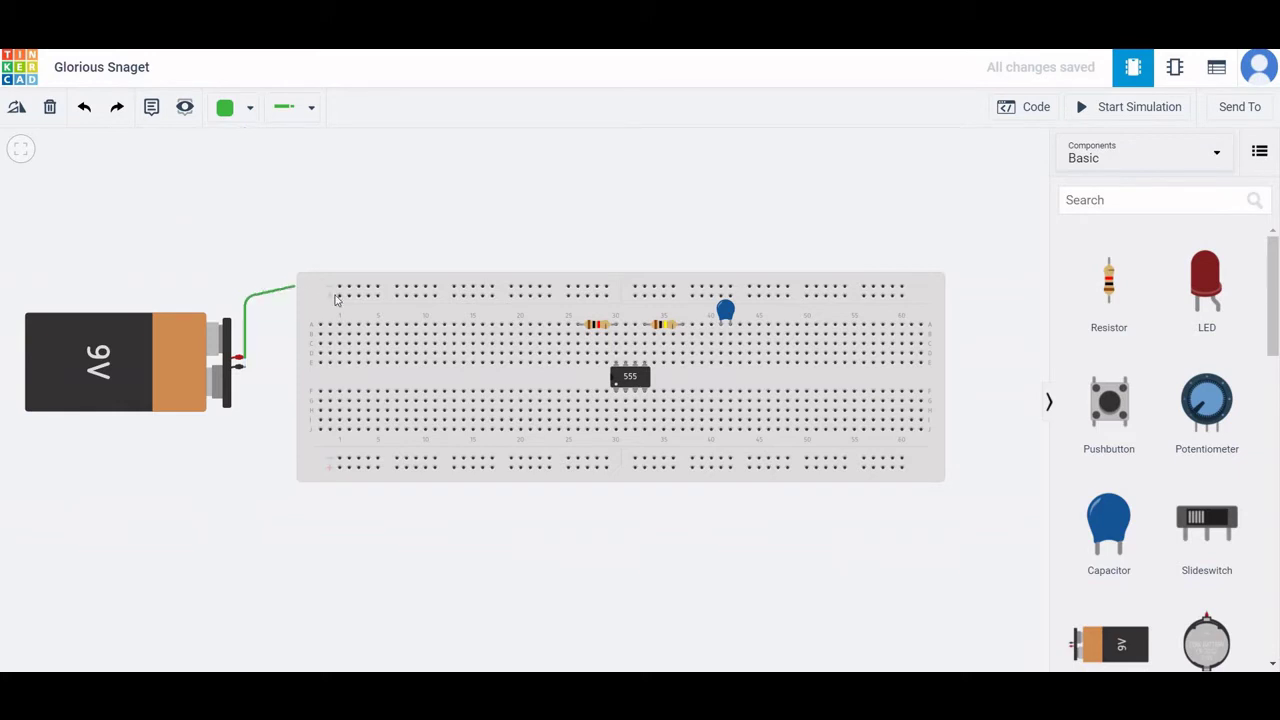
pyautogui.click(339, 297)
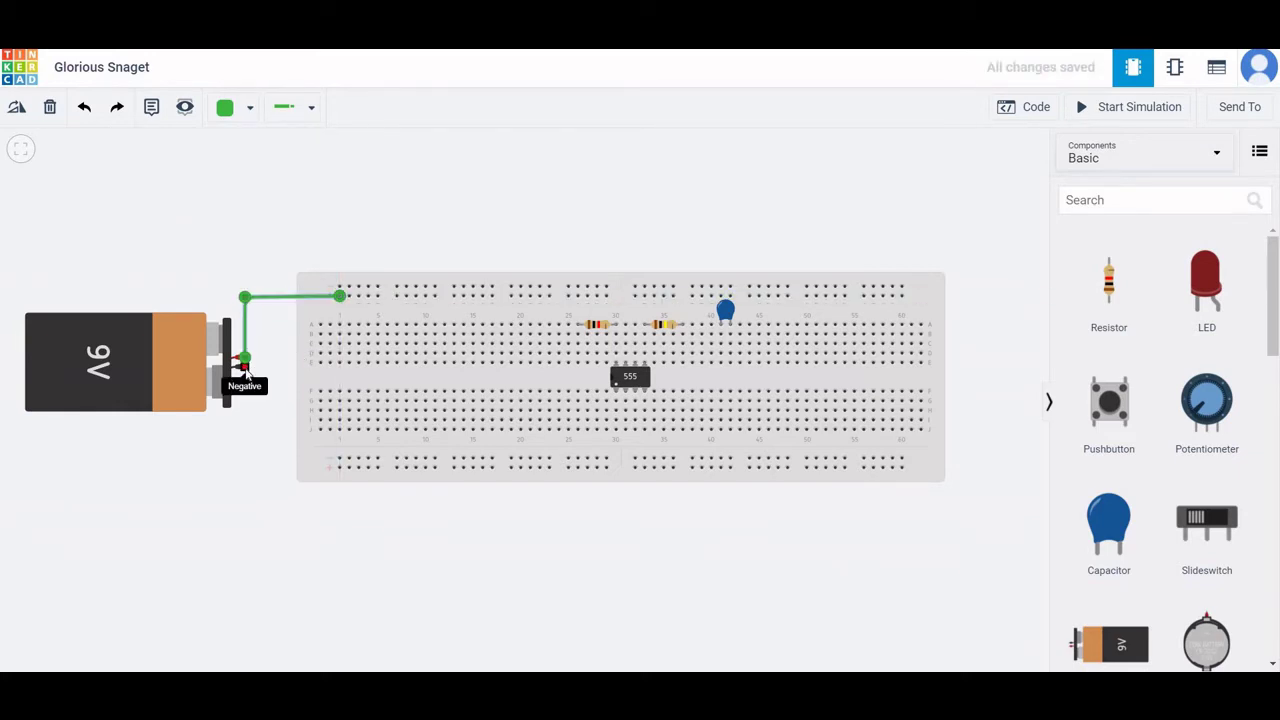
# Wire the battery's negative terminal to the first hole of the breadboard's lower negative rail, with one right-angle bend.
pyautogui.click(245, 368)
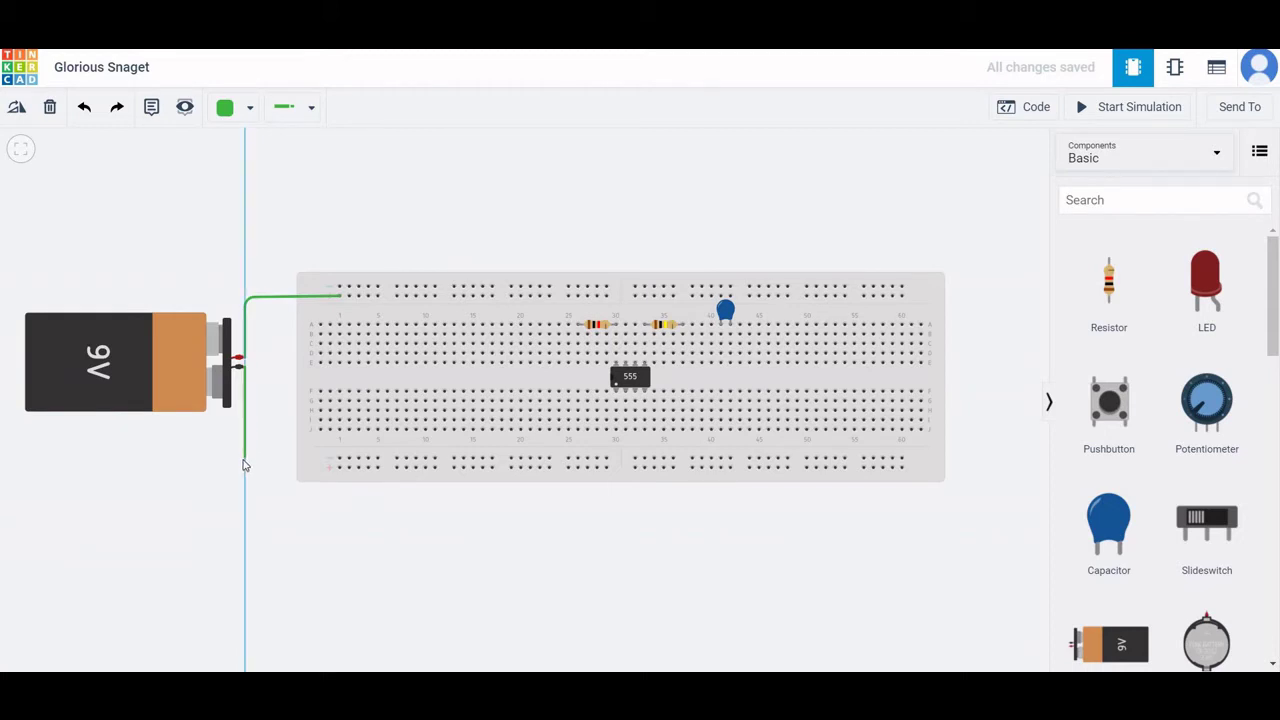
pyautogui.click(245, 460)
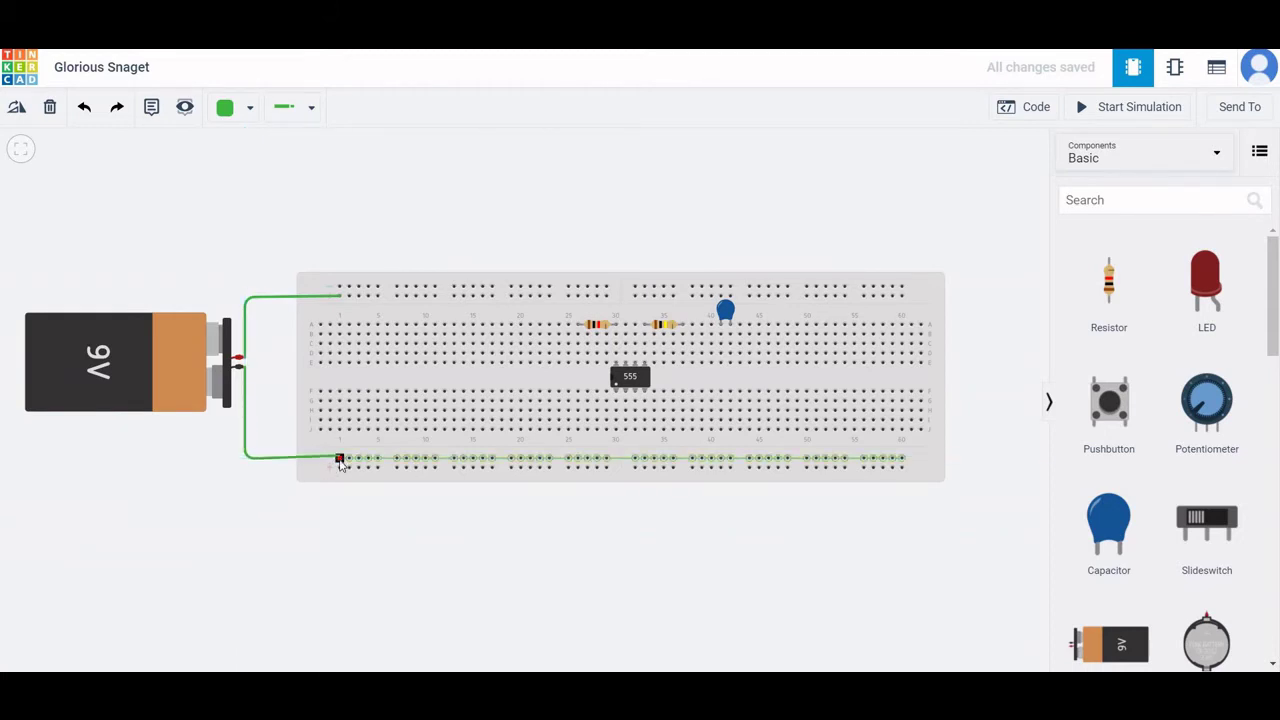
pyautogui.click(340, 460)
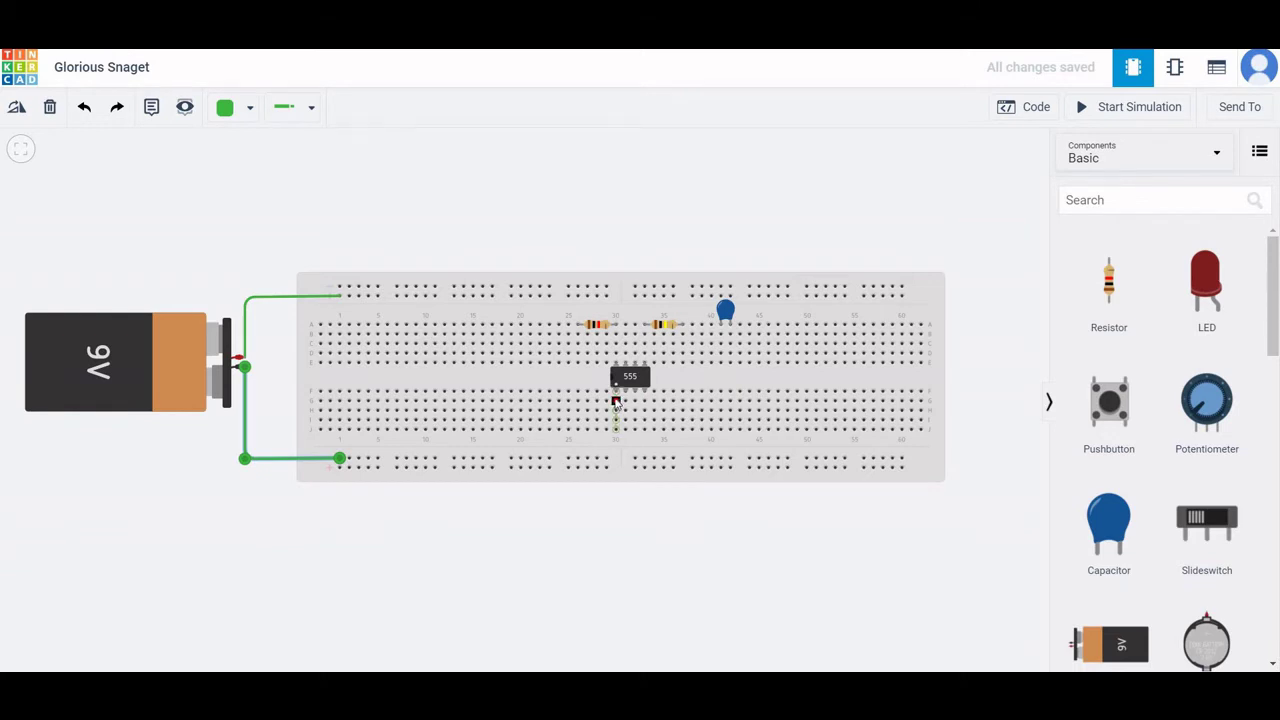
# Wire the 555's column 30 from G30 to G28, and connect G28 to the lower negative rail at column 28.
pyautogui.click(616, 402)
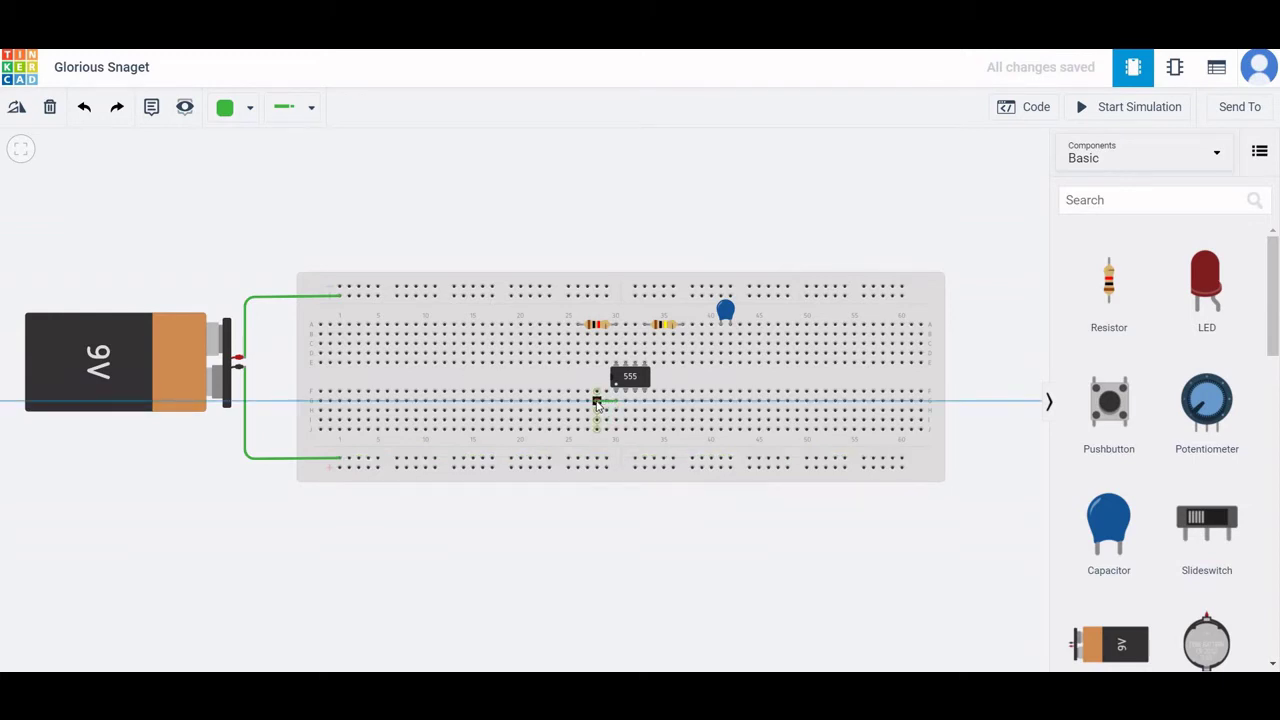
pyautogui.click(597, 403)
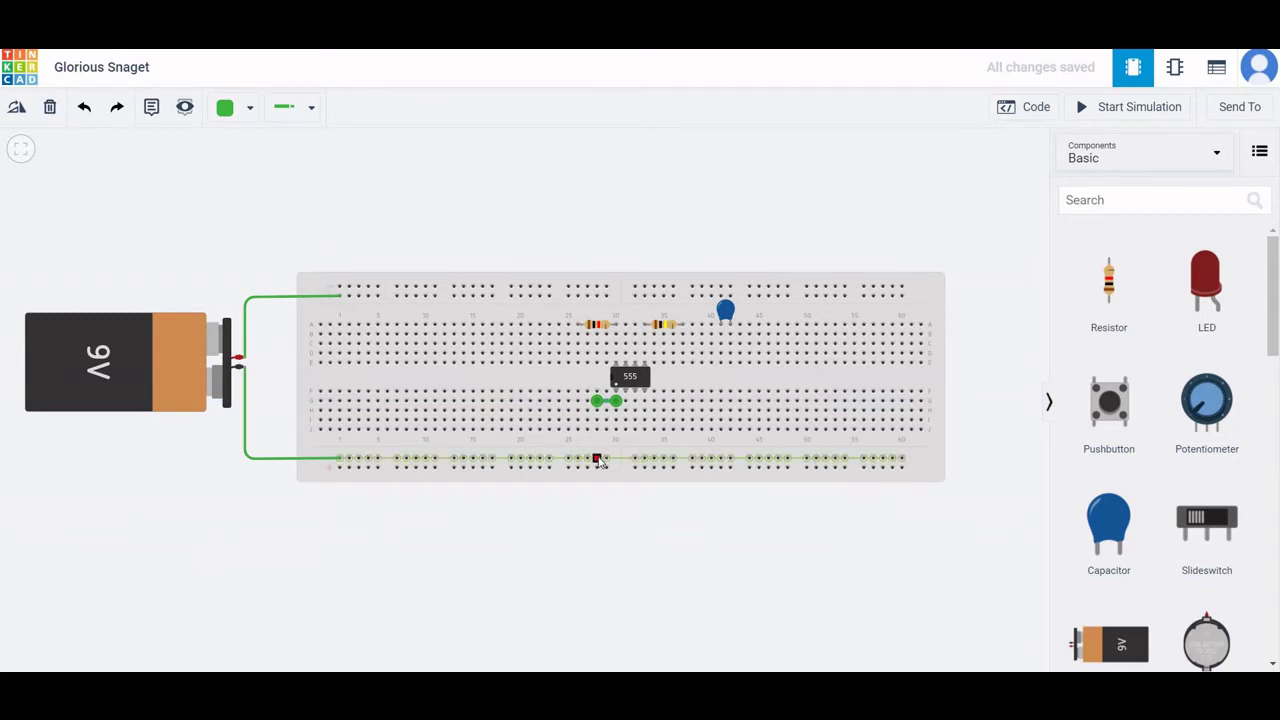
pyautogui.click(598, 460)
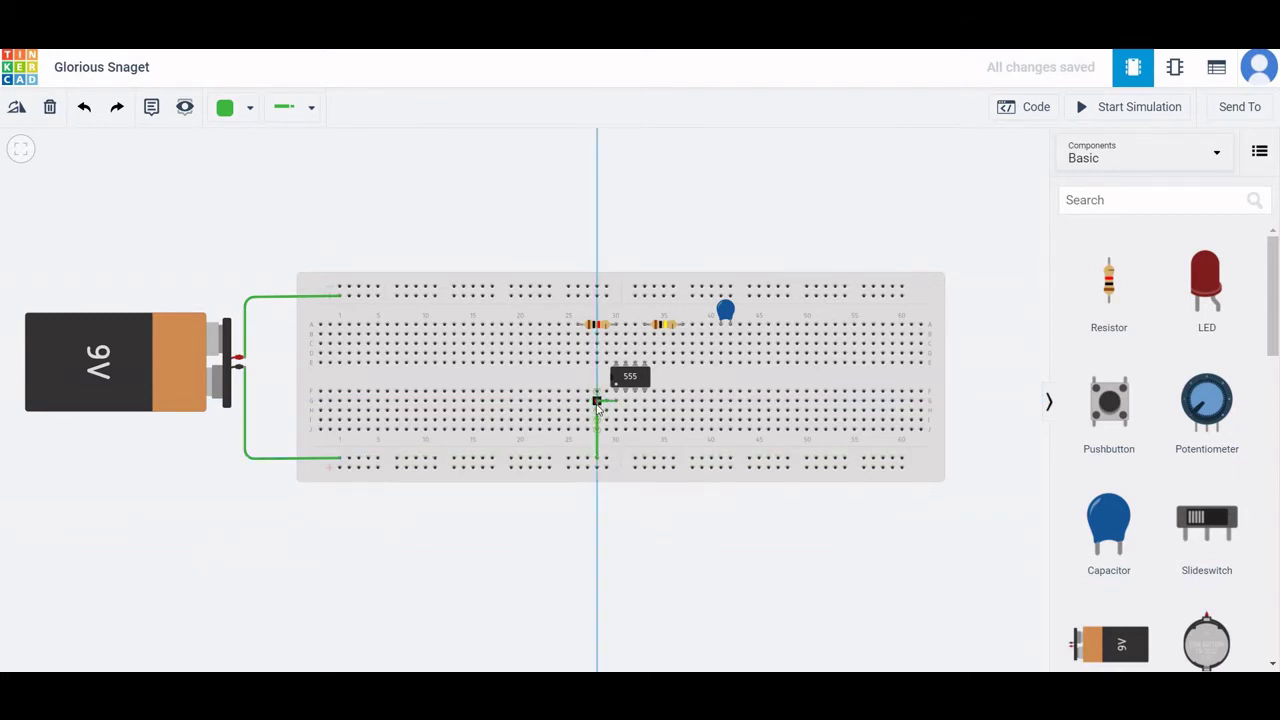
pyautogui.click(597, 403)
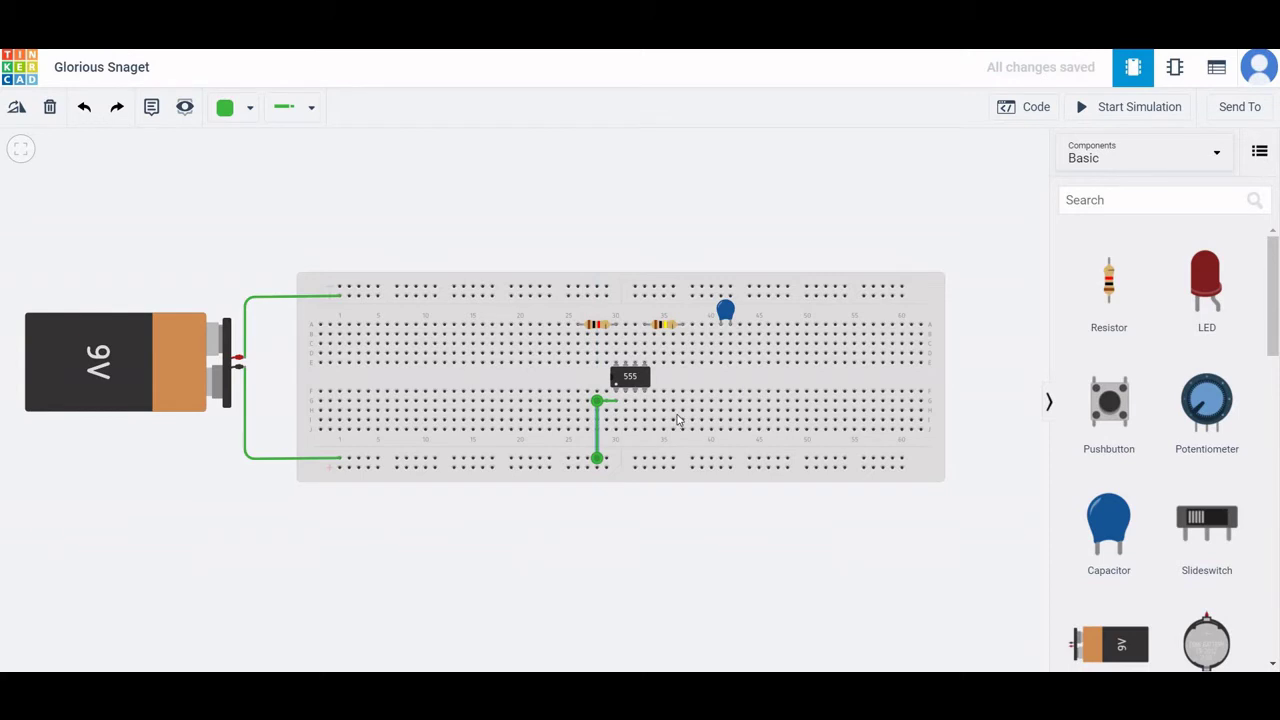
# Add a straight wire from G31 to J31 below the 555 and another from D32 to D40 above it.
pyautogui.click(626, 404)
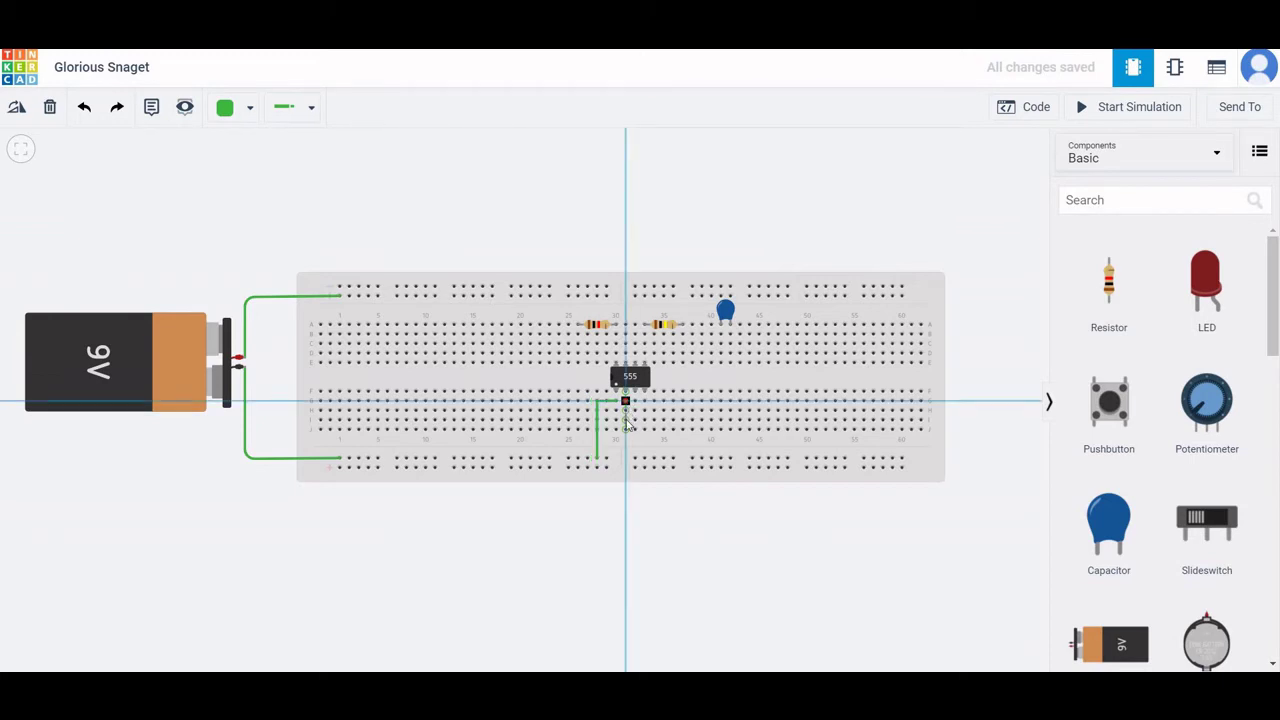
pyautogui.click(626, 430)
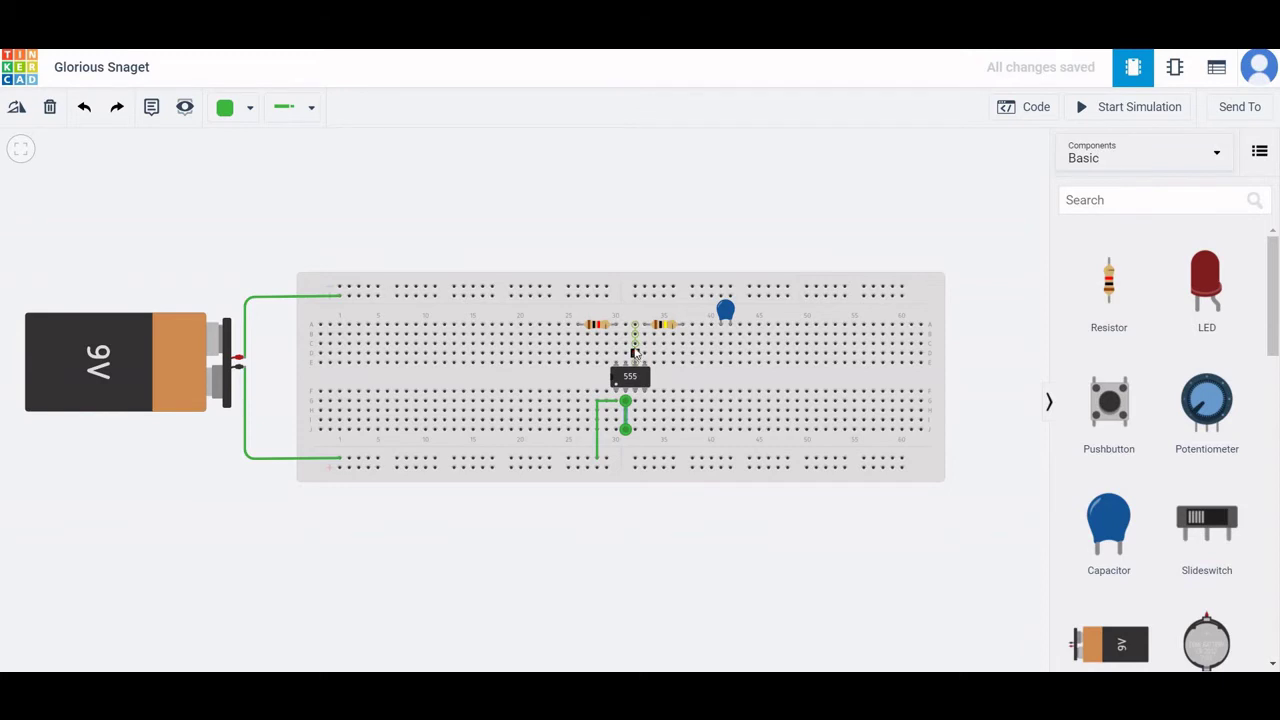
pyautogui.click(634, 352)
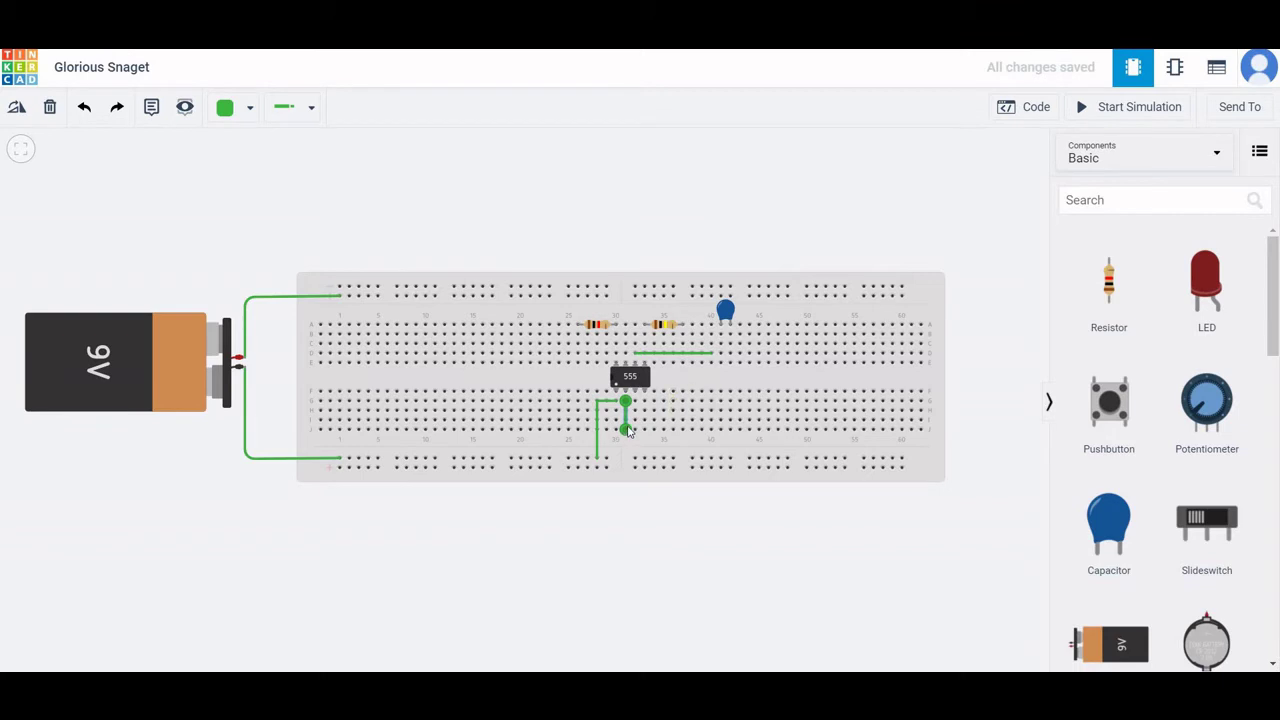
pyautogui.click(711, 354)
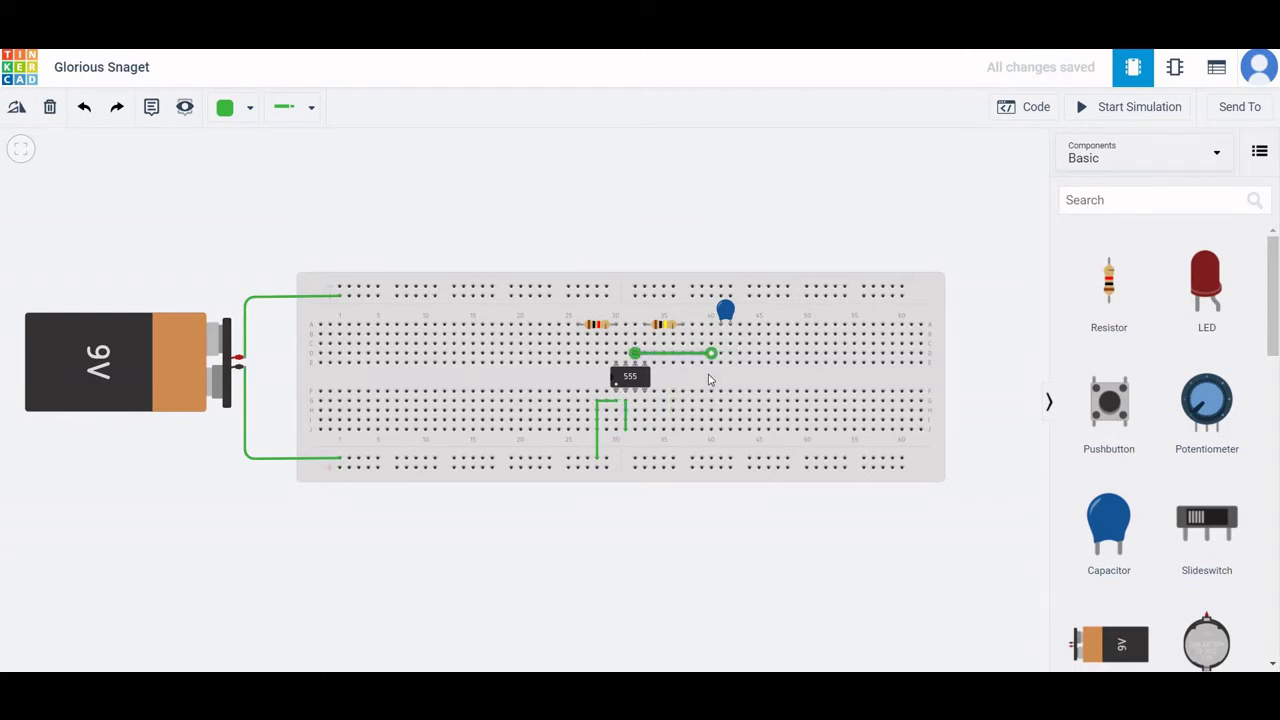
# Link the two 555 wires around column 40 with straight wires from J40 to D40 and from J40 to J31.
pyautogui.click(627, 431)
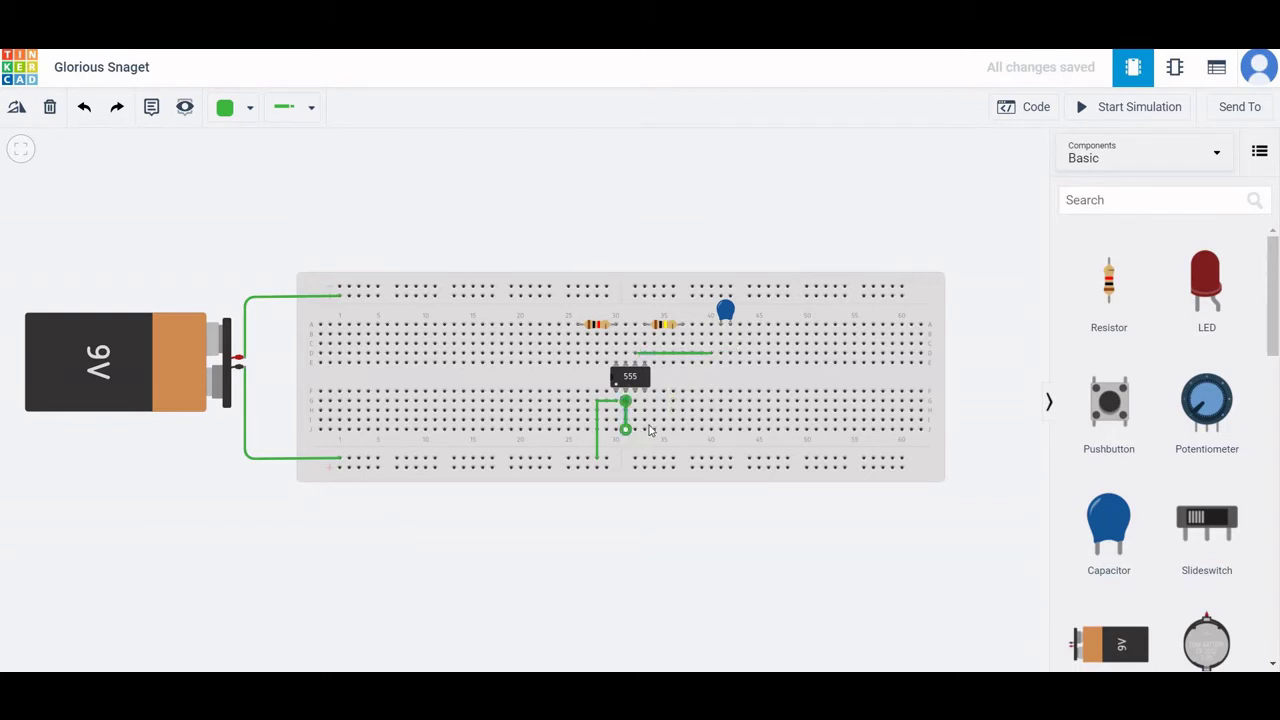
pyautogui.click(711, 431)
pyautogui.click(712, 354)
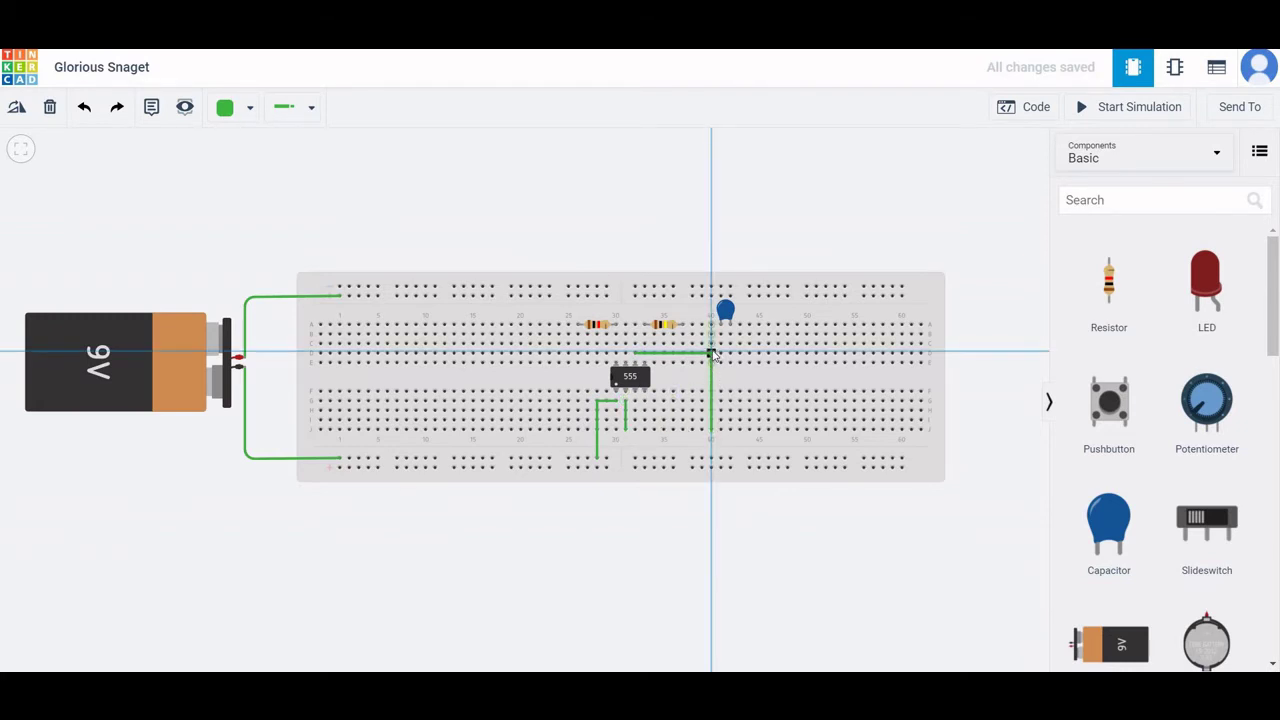
pyautogui.click(712, 354)
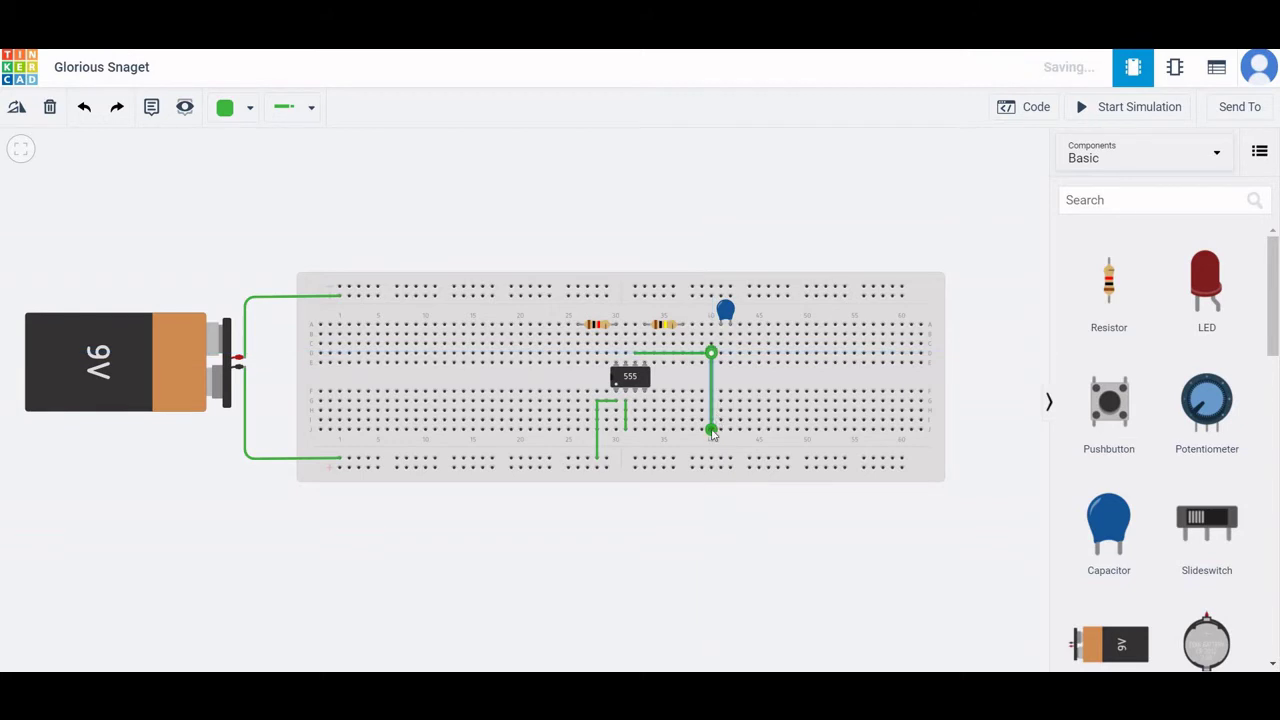
pyautogui.click(626, 432)
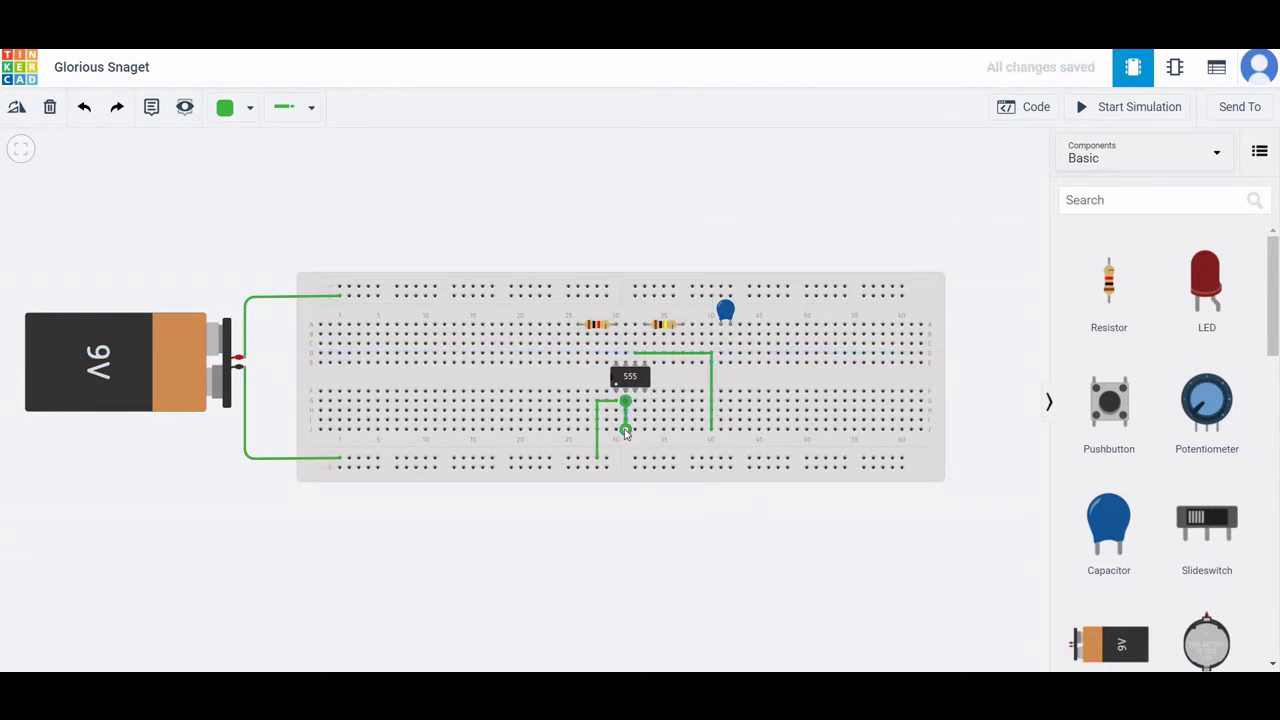
pyautogui.click(711, 433)
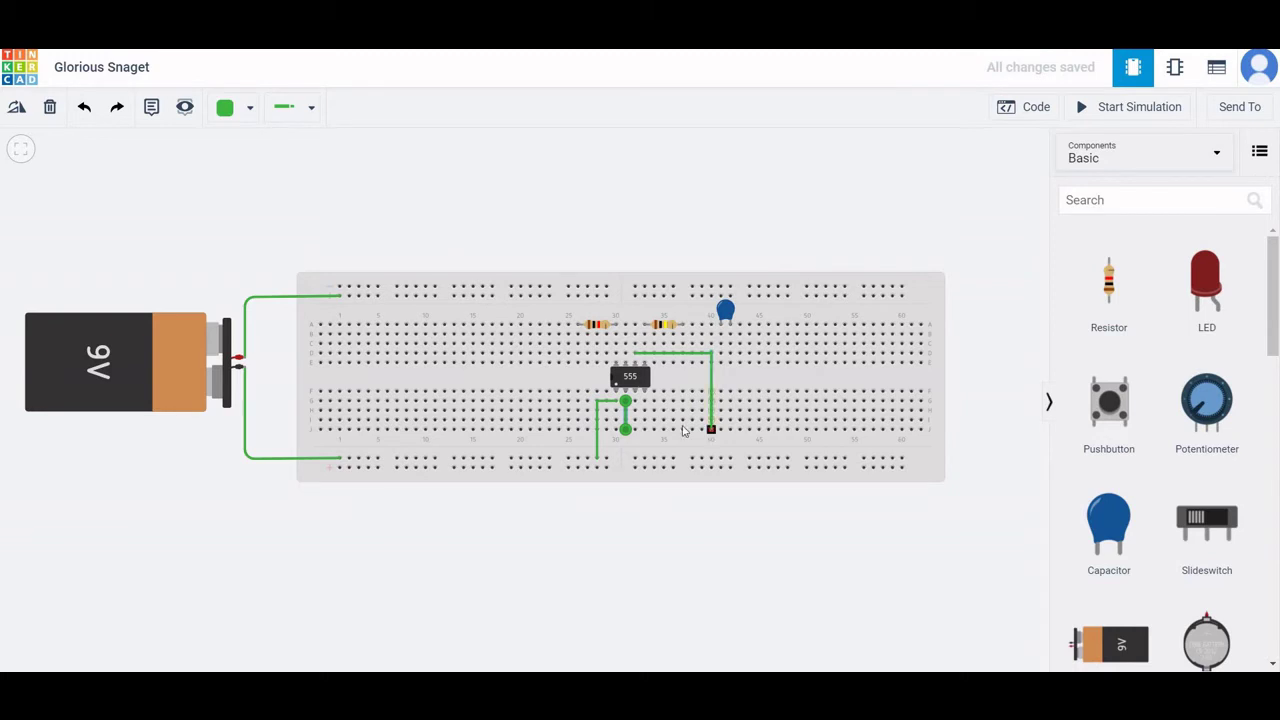
pyautogui.click(627, 432)
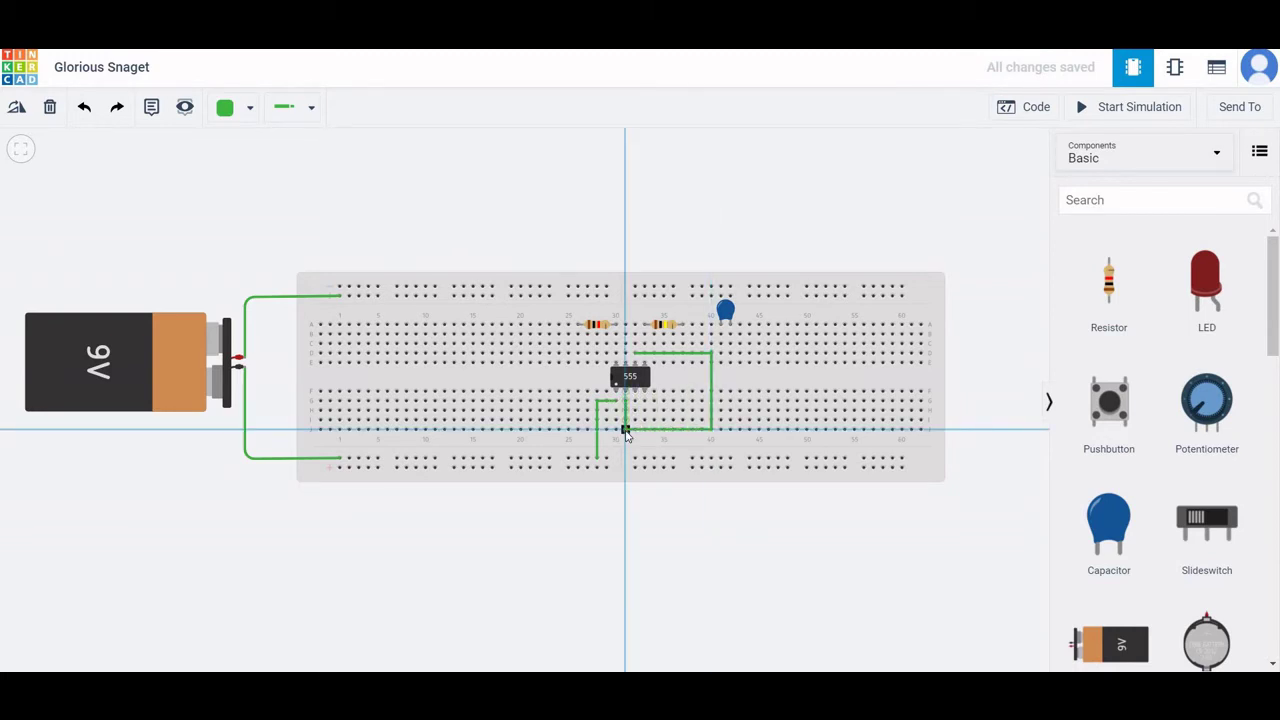
pyautogui.click(627, 432)
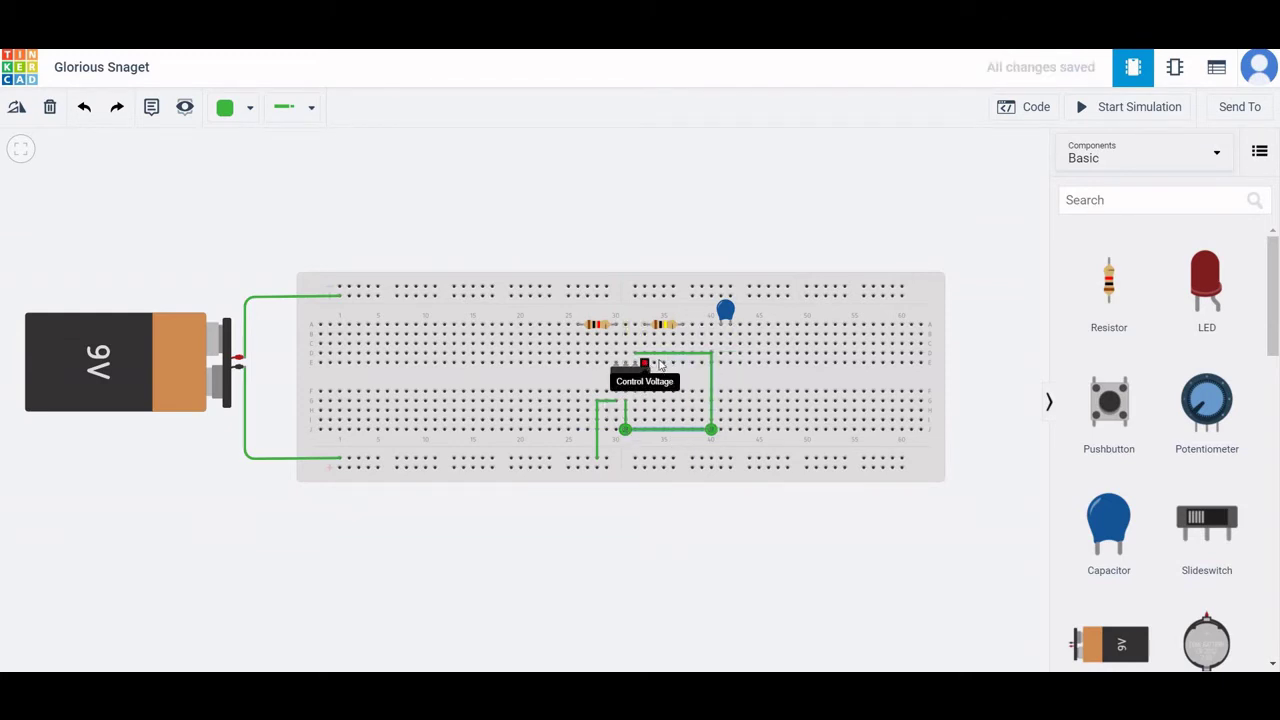
# Connect the two resistors with a wire from A30 to A33, and wire A37 to the capacitor's first terminal at A41.
pyautogui.click(618, 326)
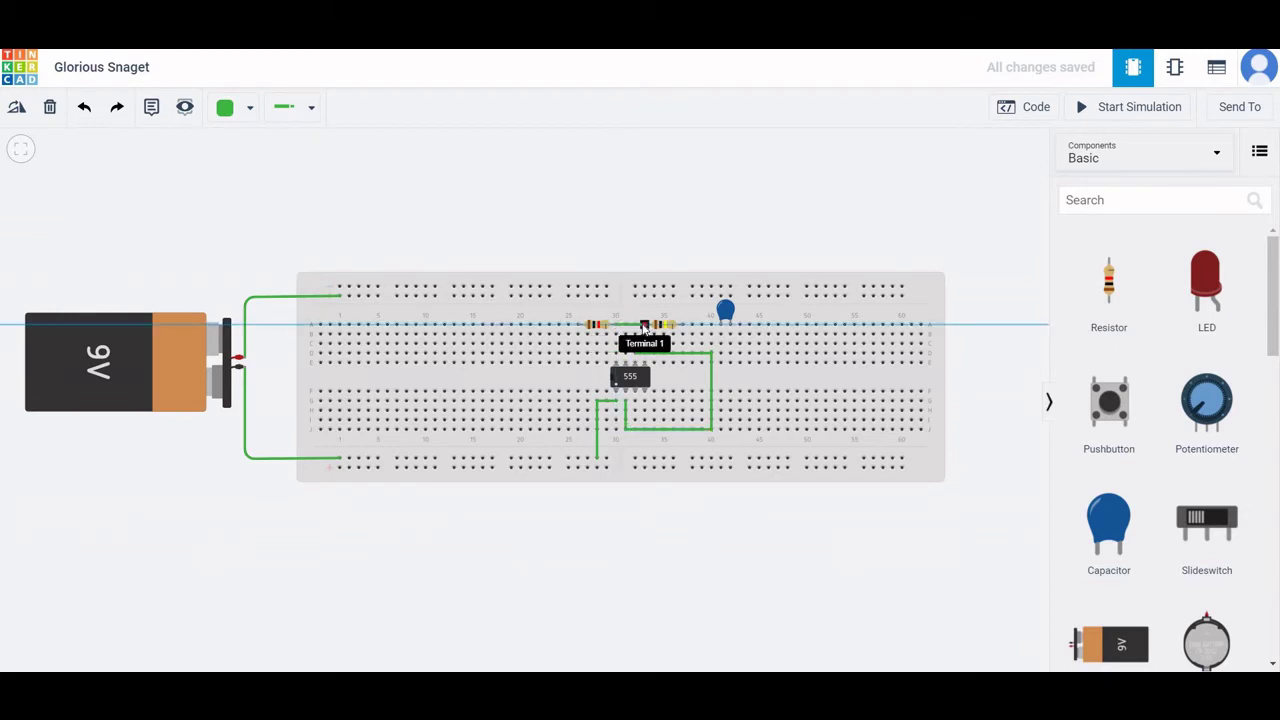
pyautogui.click(645, 327)
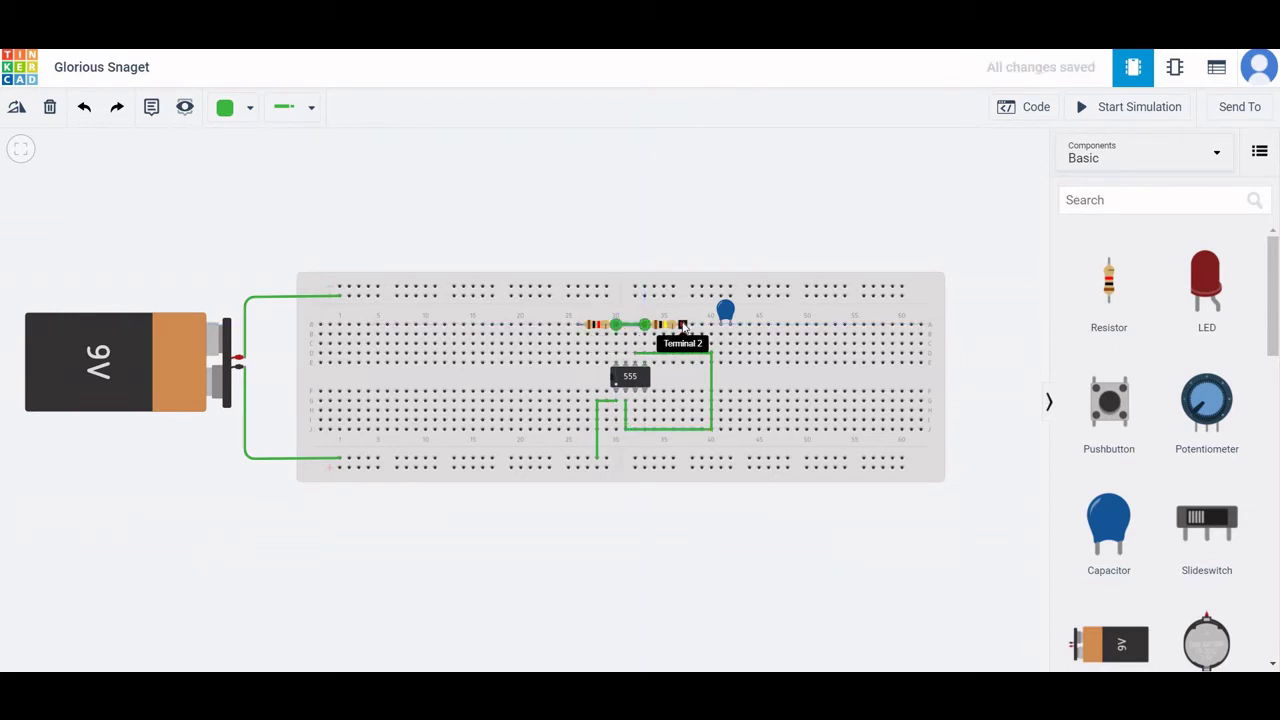
pyautogui.click(684, 327)
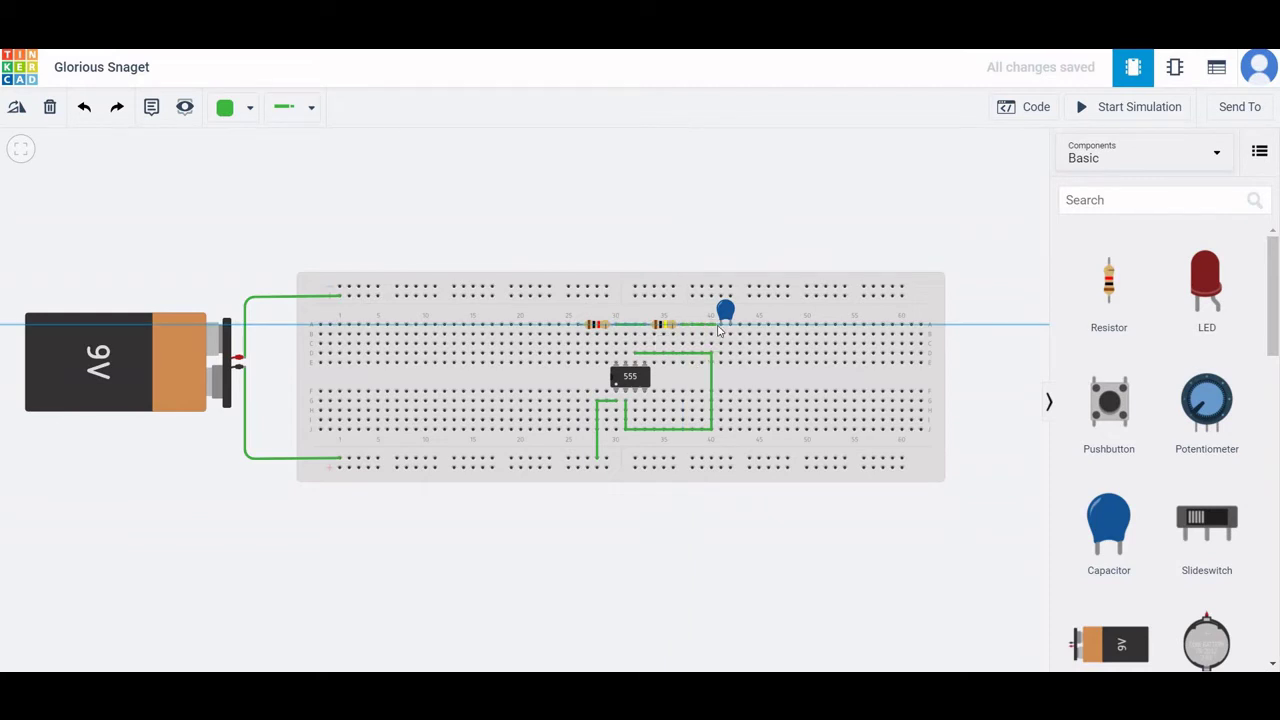
pyautogui.click(721, 326)
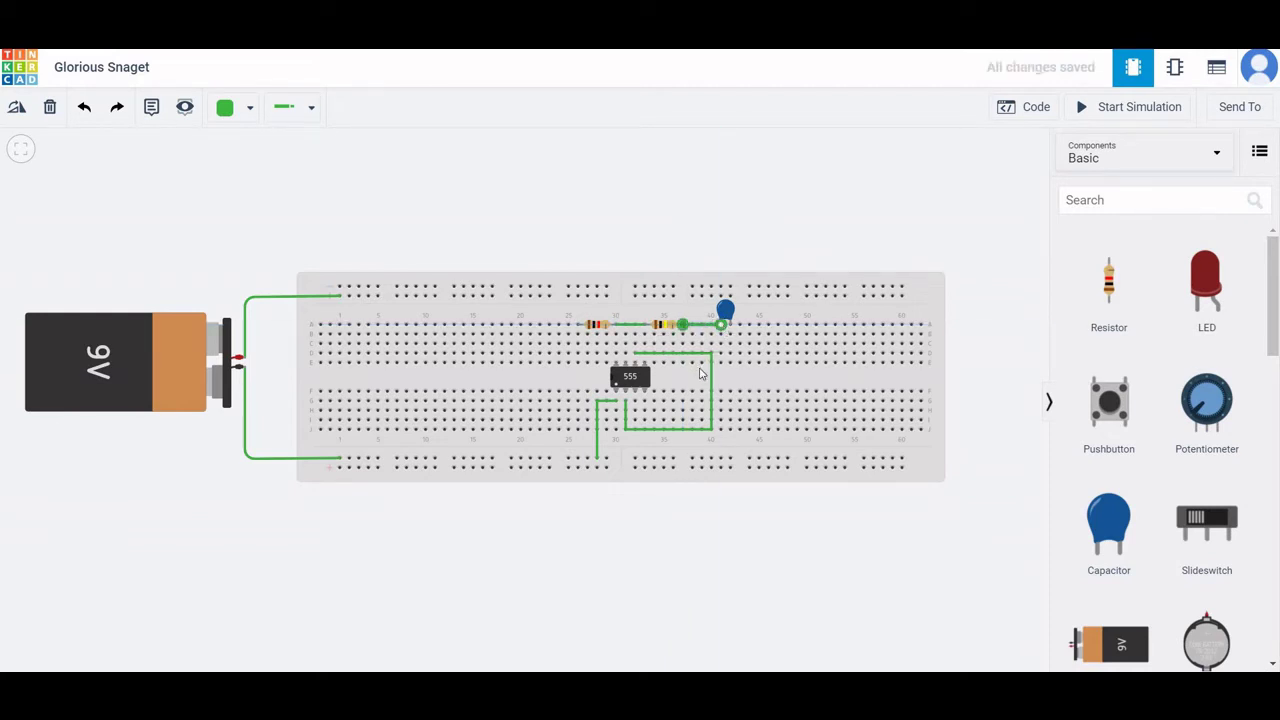
# Bridge the lower and upper power rails, negative to negative at column 5 and positive to positive at column 7.
pyautogui.click(377, 460)
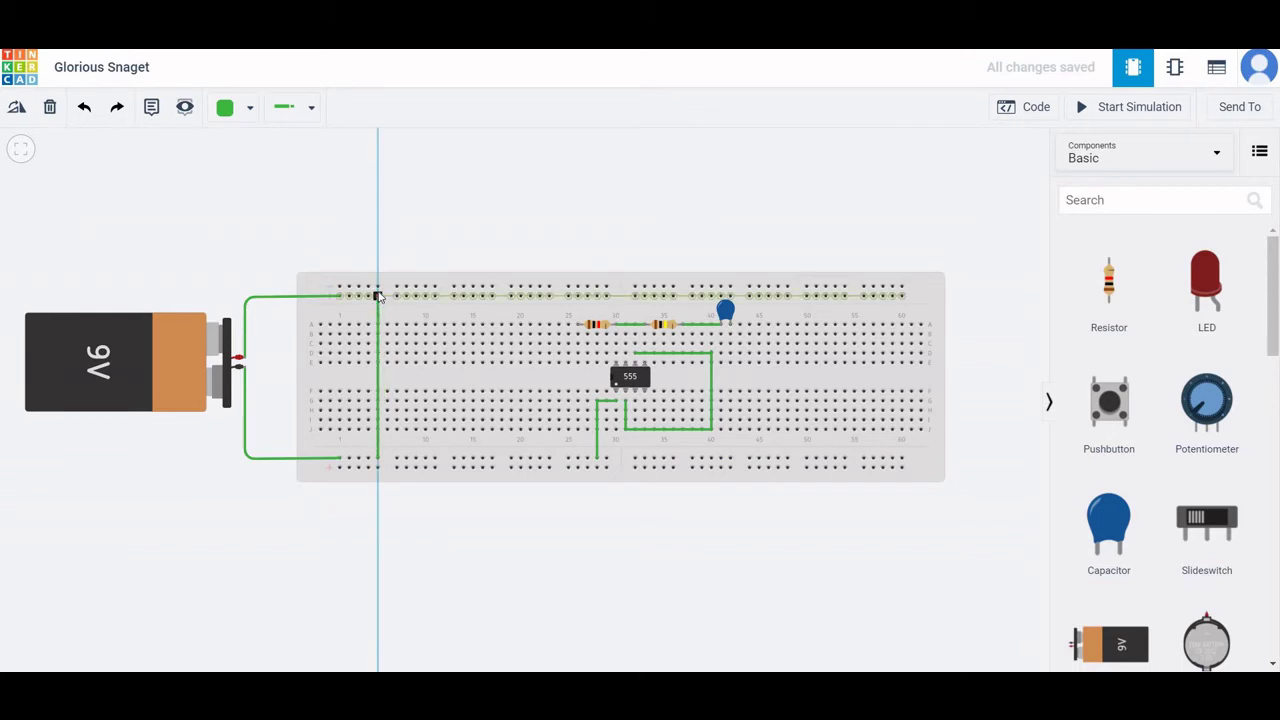
pyautogui.click(377, 288)
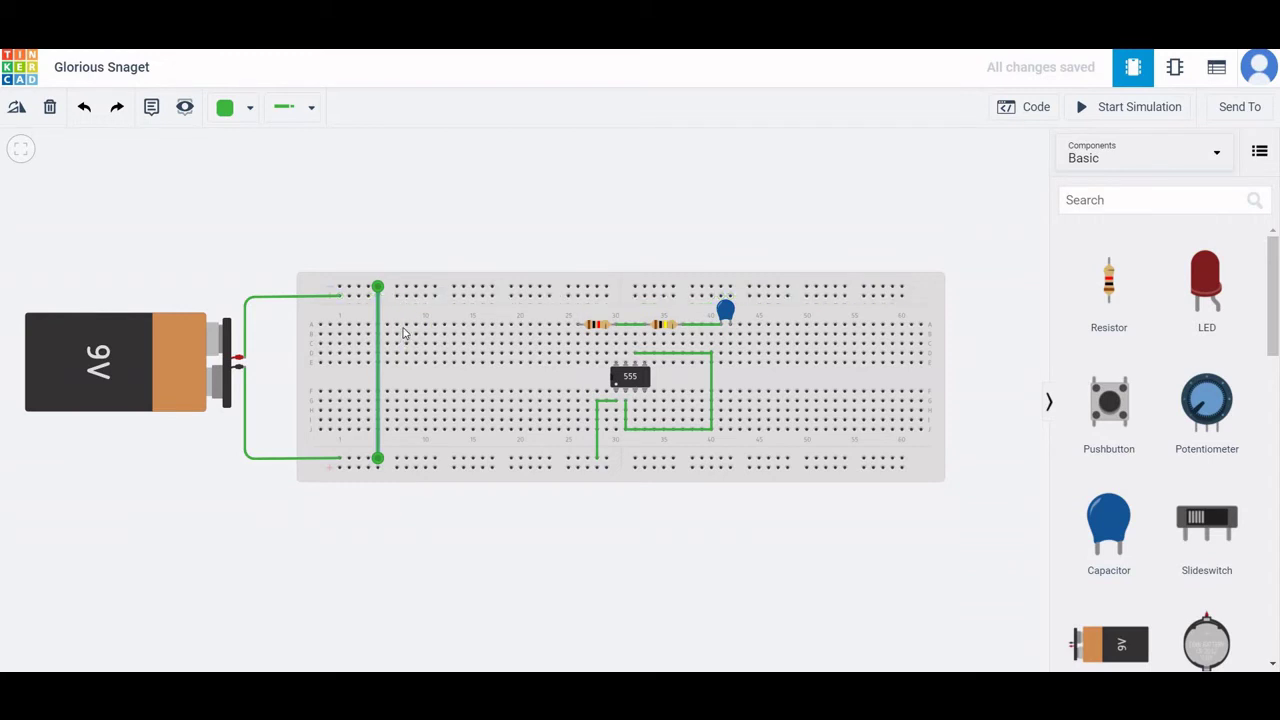
pyautogui.click(396, 464)
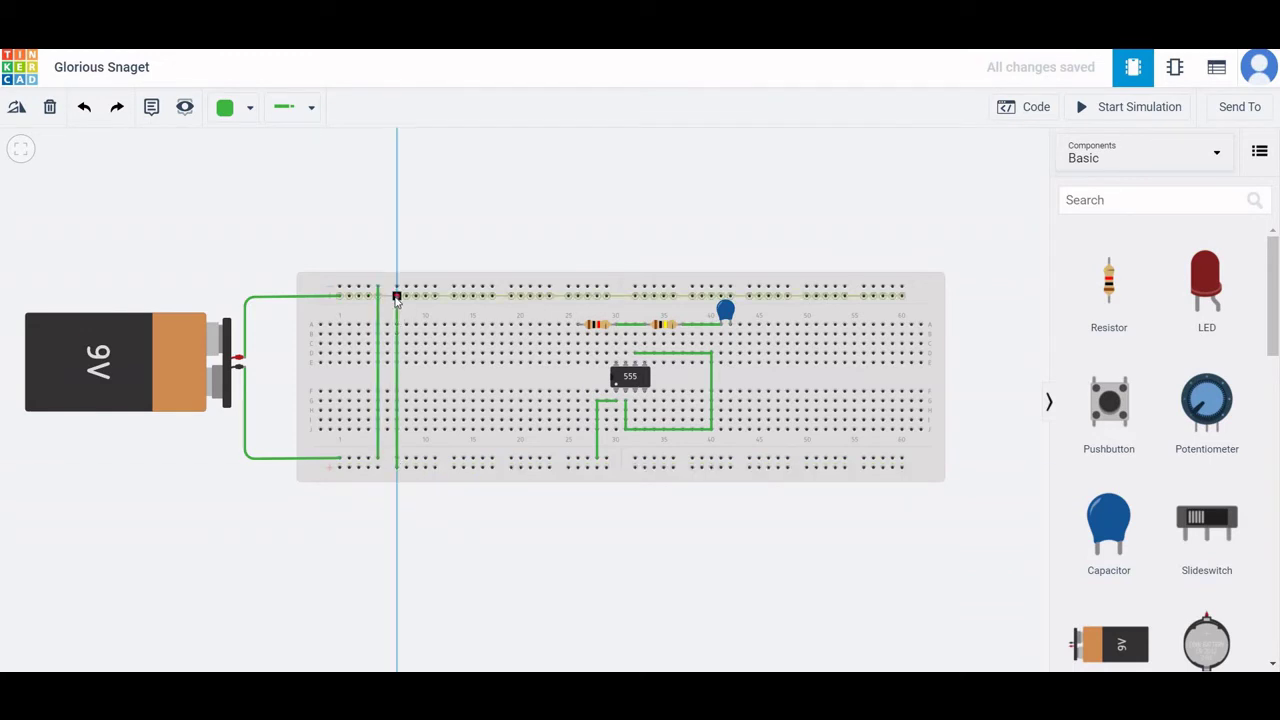
pyautogui.click(396, 297)
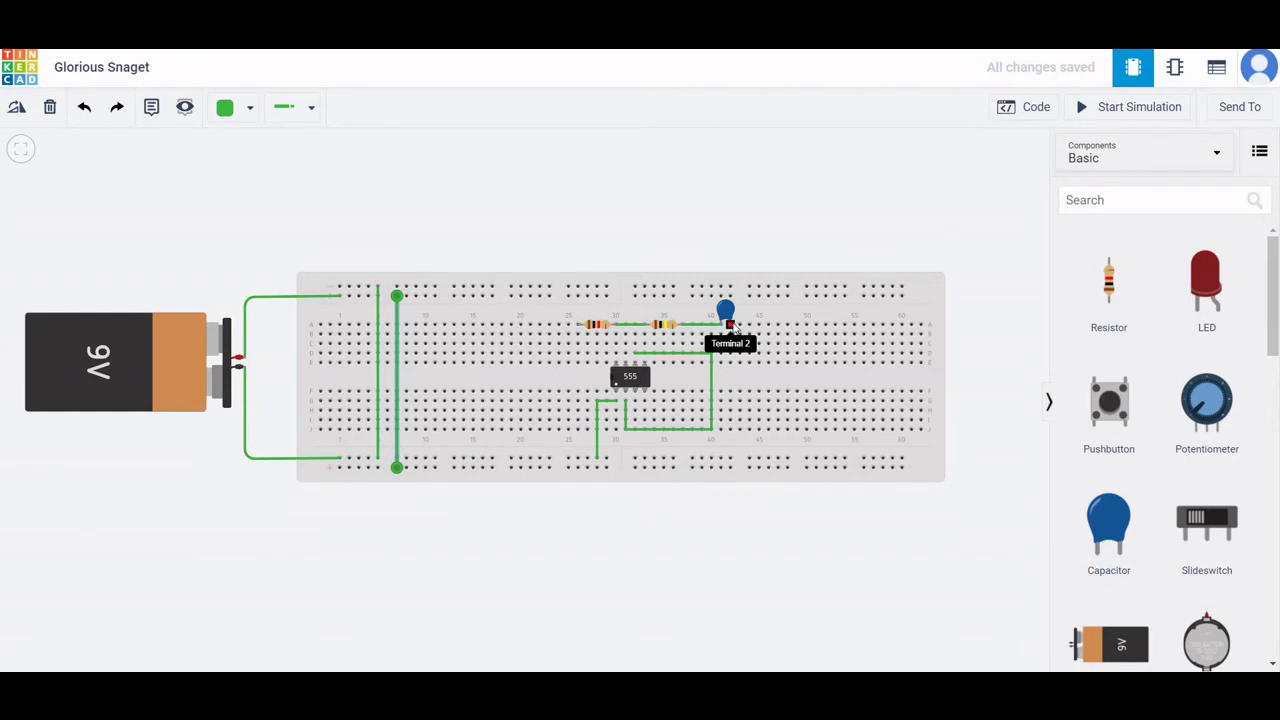
# Wire the capacitor's second terminal from A42 to A47, and connect A47 to the upper negative rail.
pyautogui.click(733, 326)
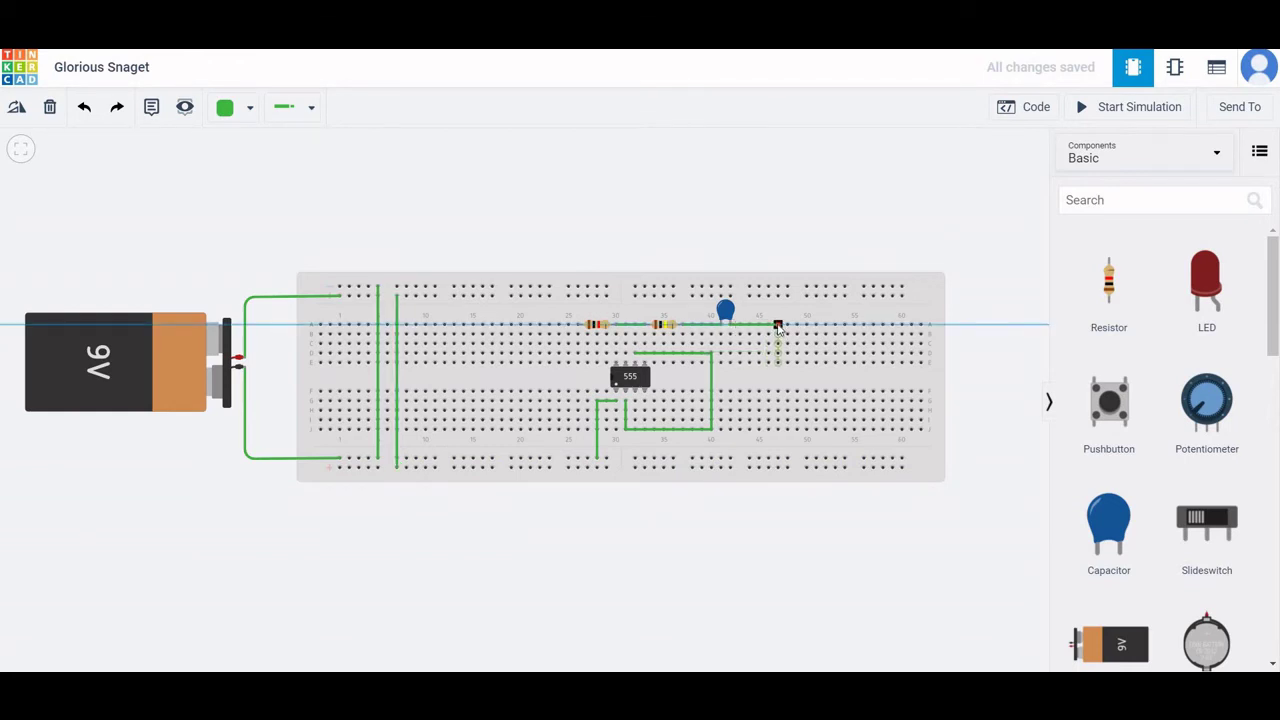
pyautogui.click(778, 326)
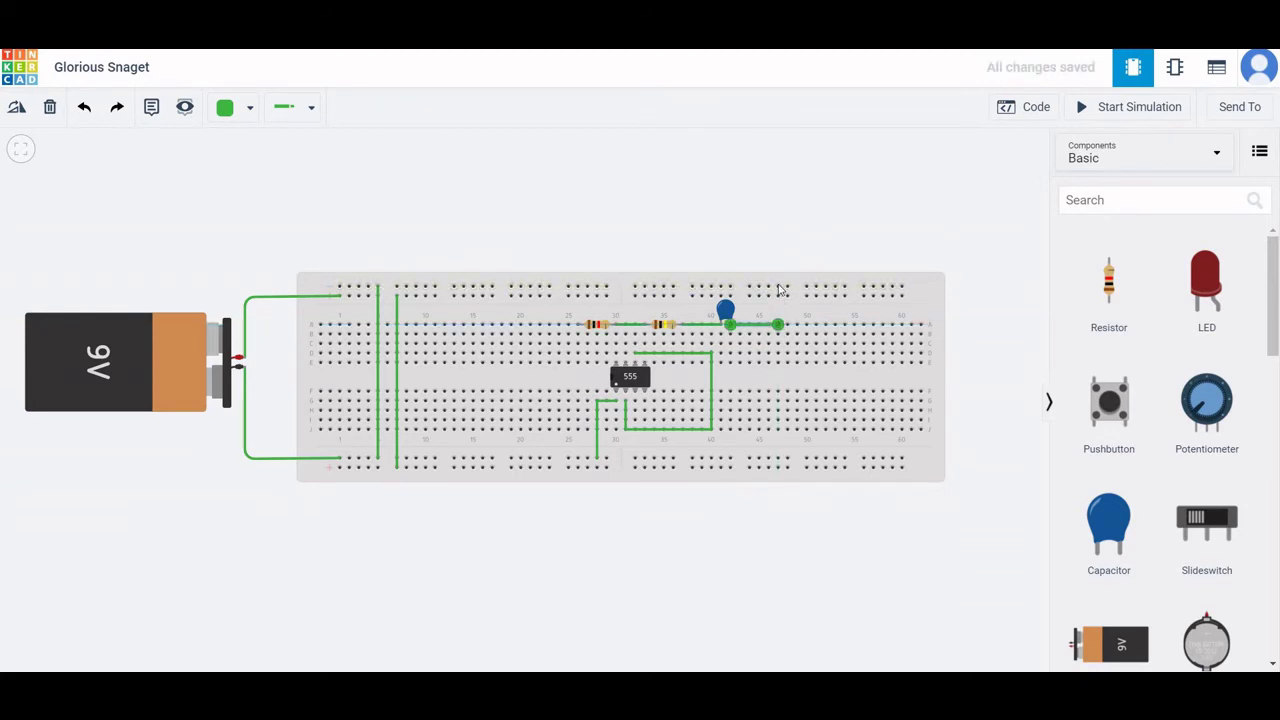
pyautogui.click(779, 288)
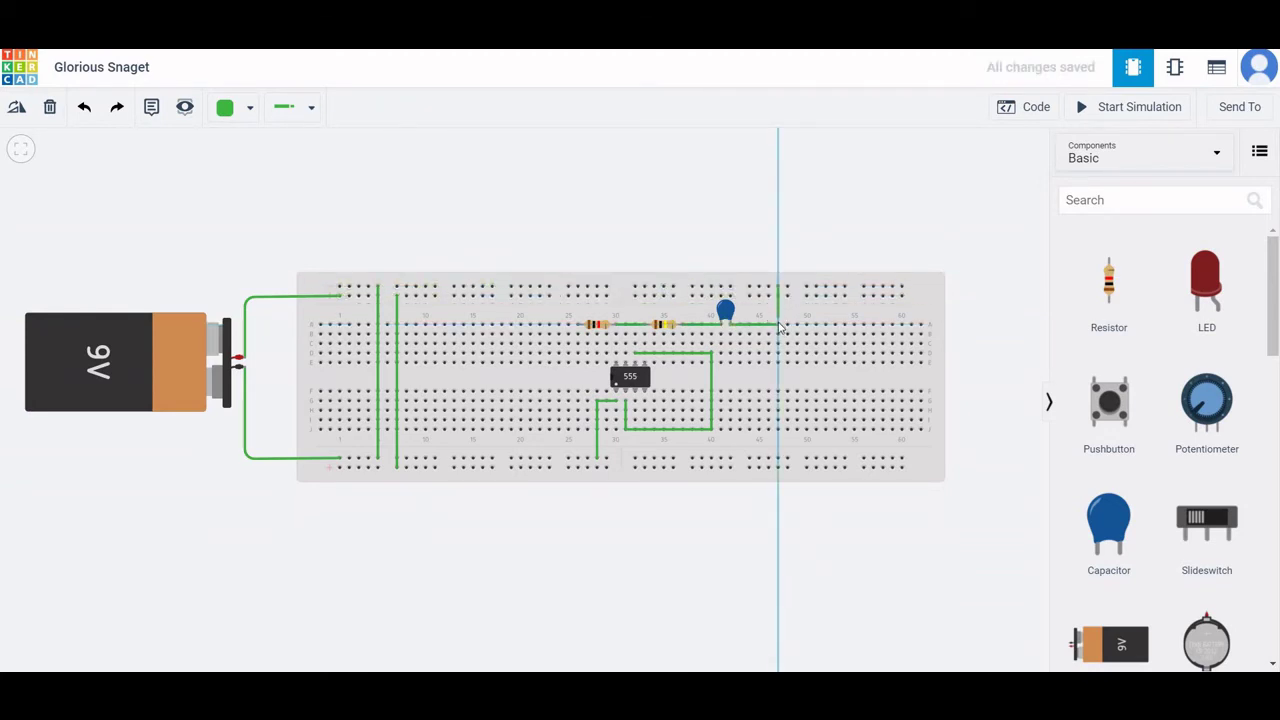
pyautogui.click(778, 325)
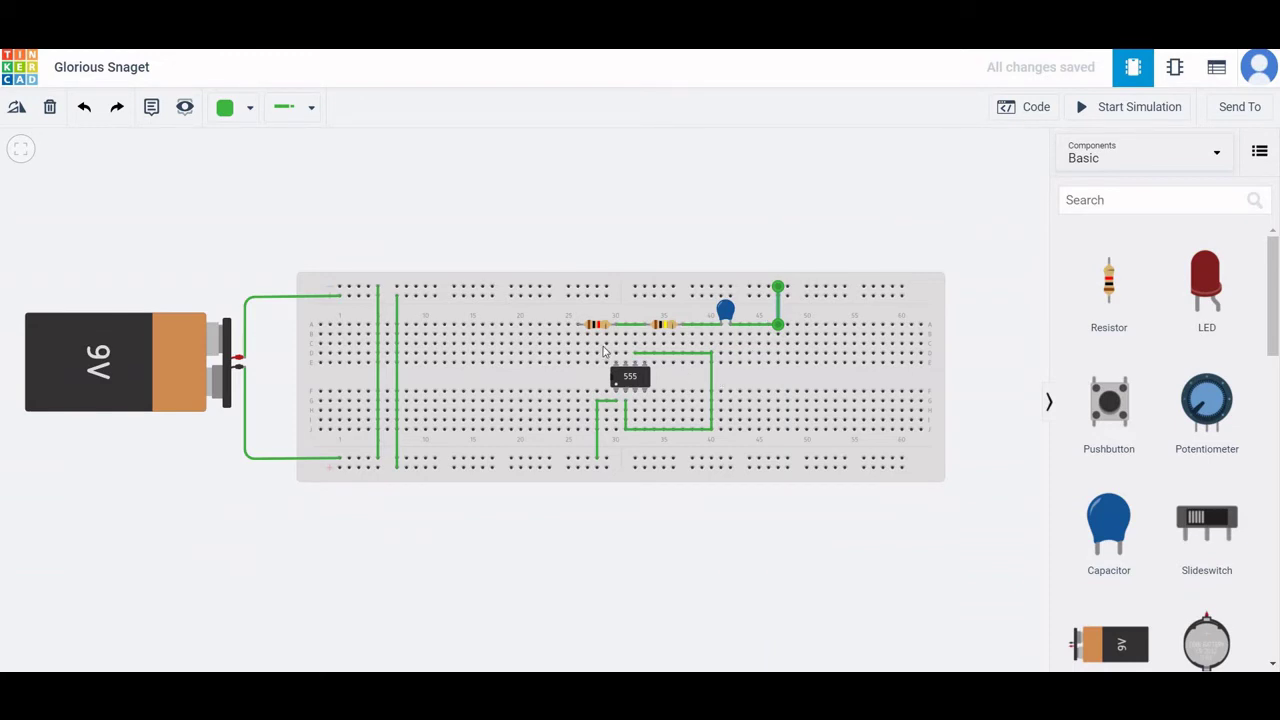
# Wire the upper positive rail at column 23 down to D23, and connect D23 to D30 above the 555.
pyautogui.click(549, 297)
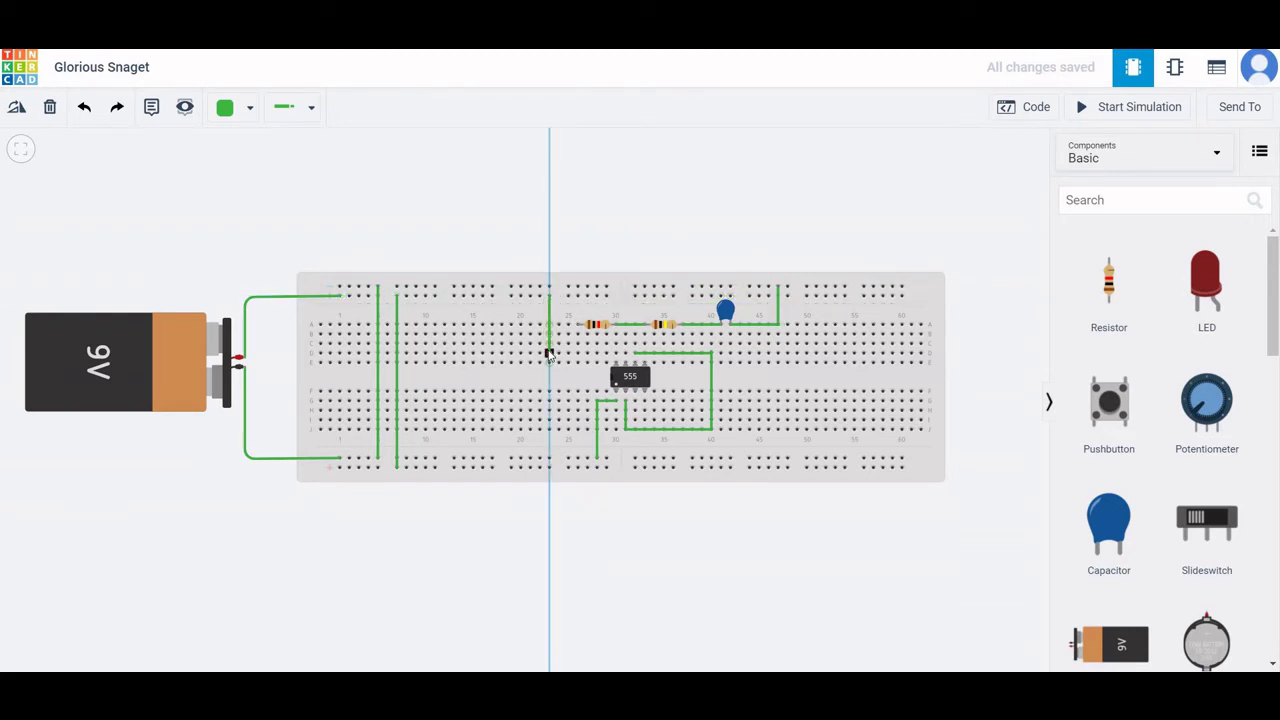
pyautogui.click(549, 353)
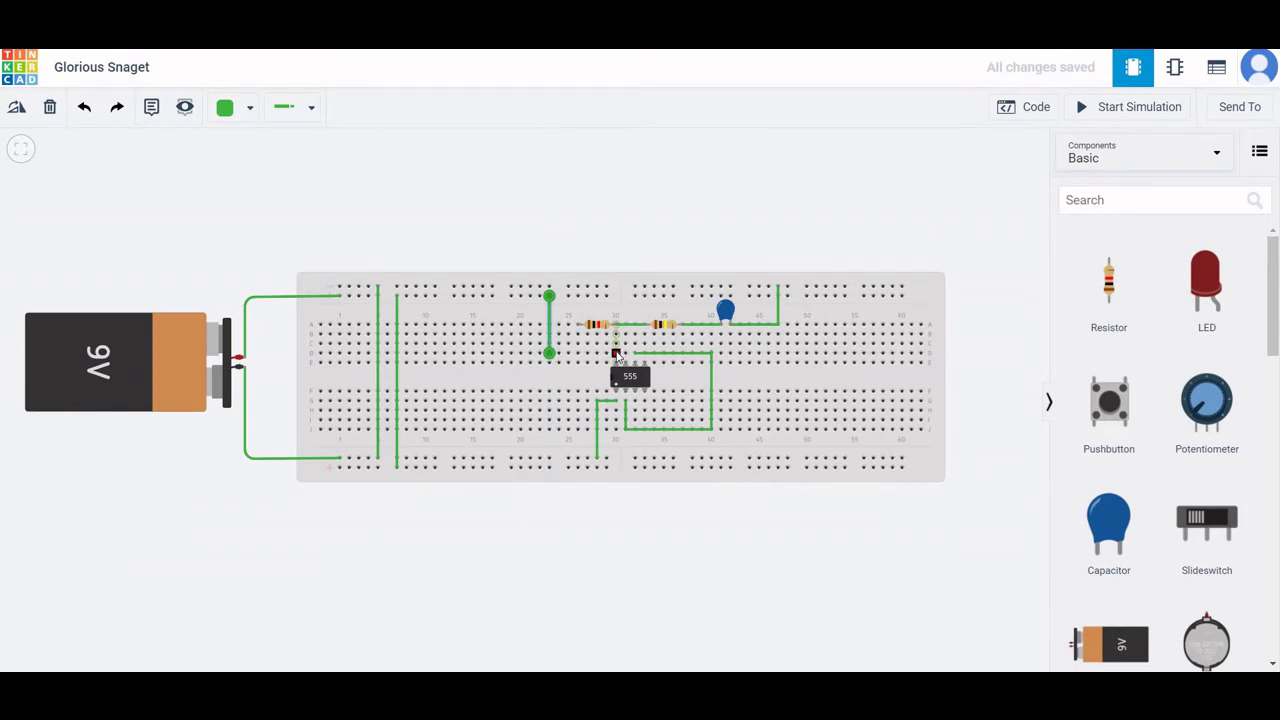
pyautogui.click(617, 355)
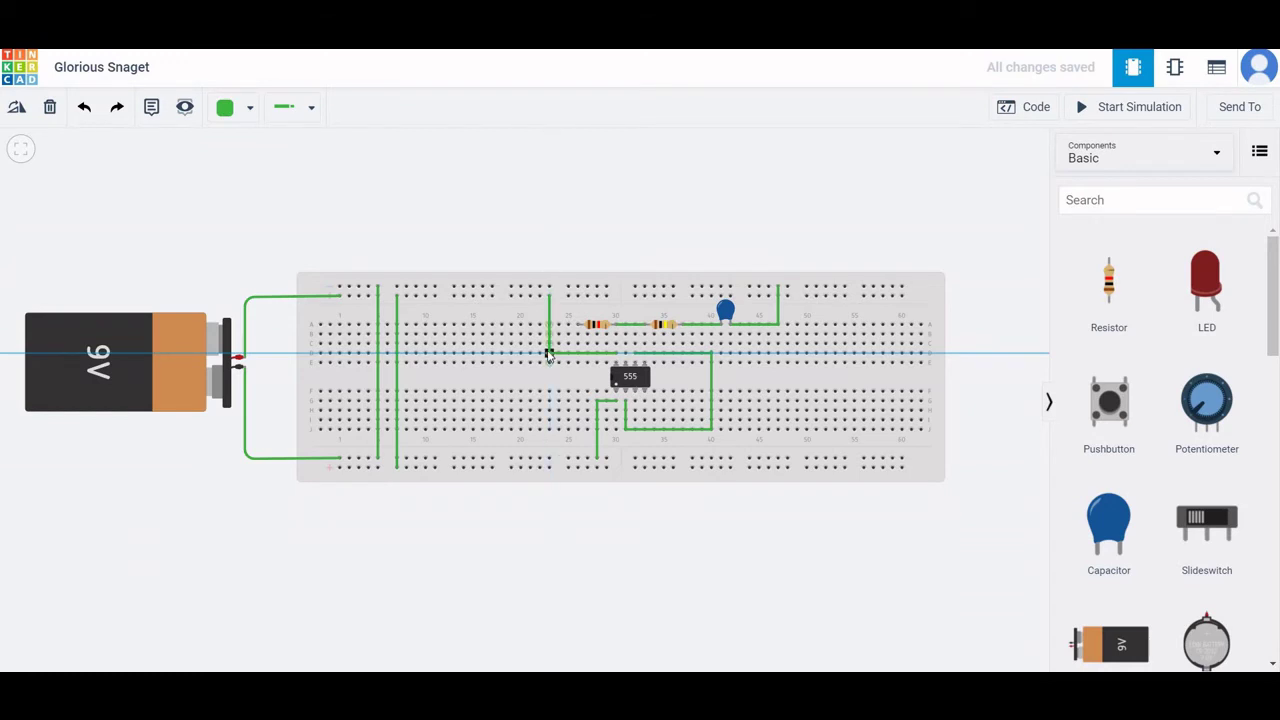
pyautogui.click(549, 353)
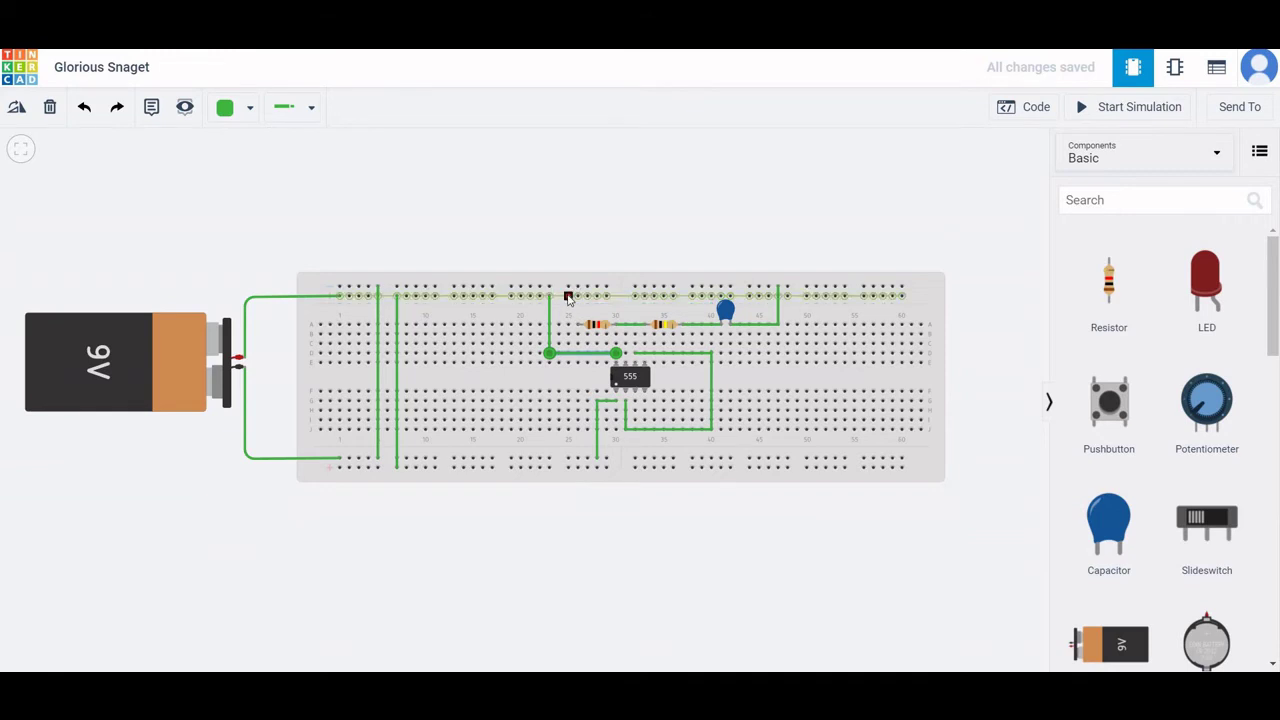
# Wire the upper positive rail at column 25 to the first resistor's A26 terminal, and D31 to its A30 terminal.
pyautogui.click(569, 296)
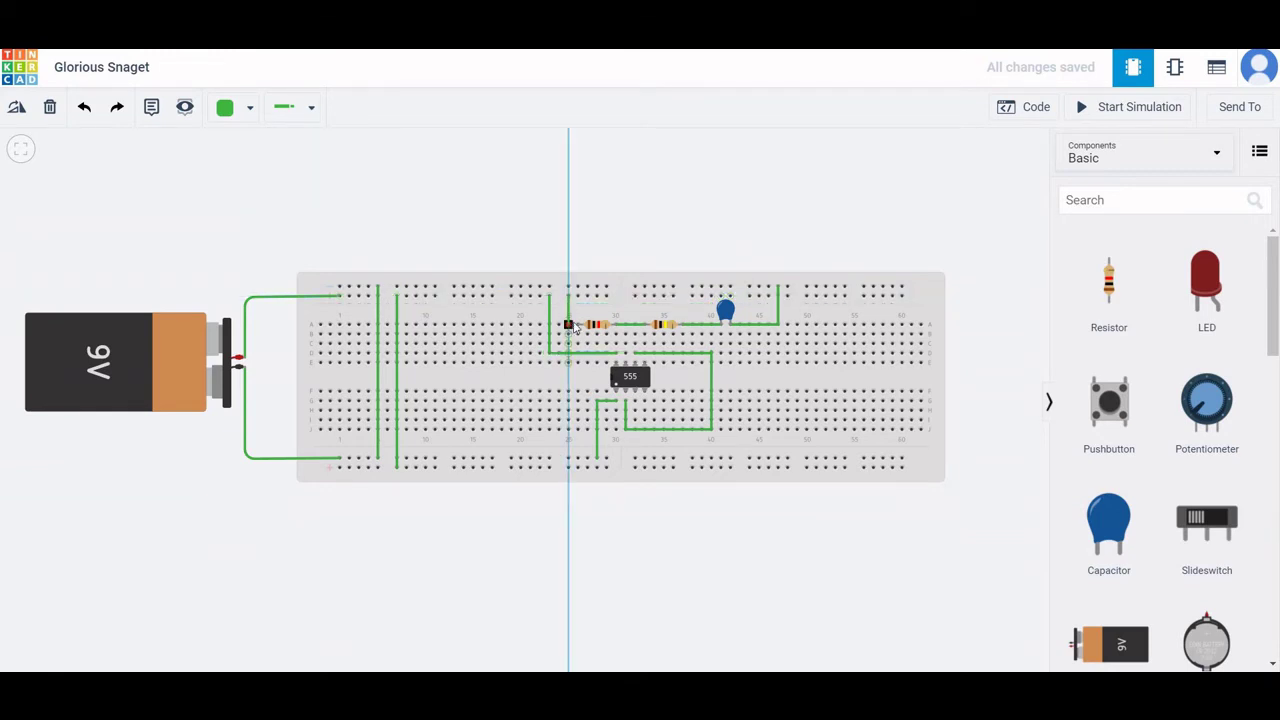
pyautogui.click(577, 326)
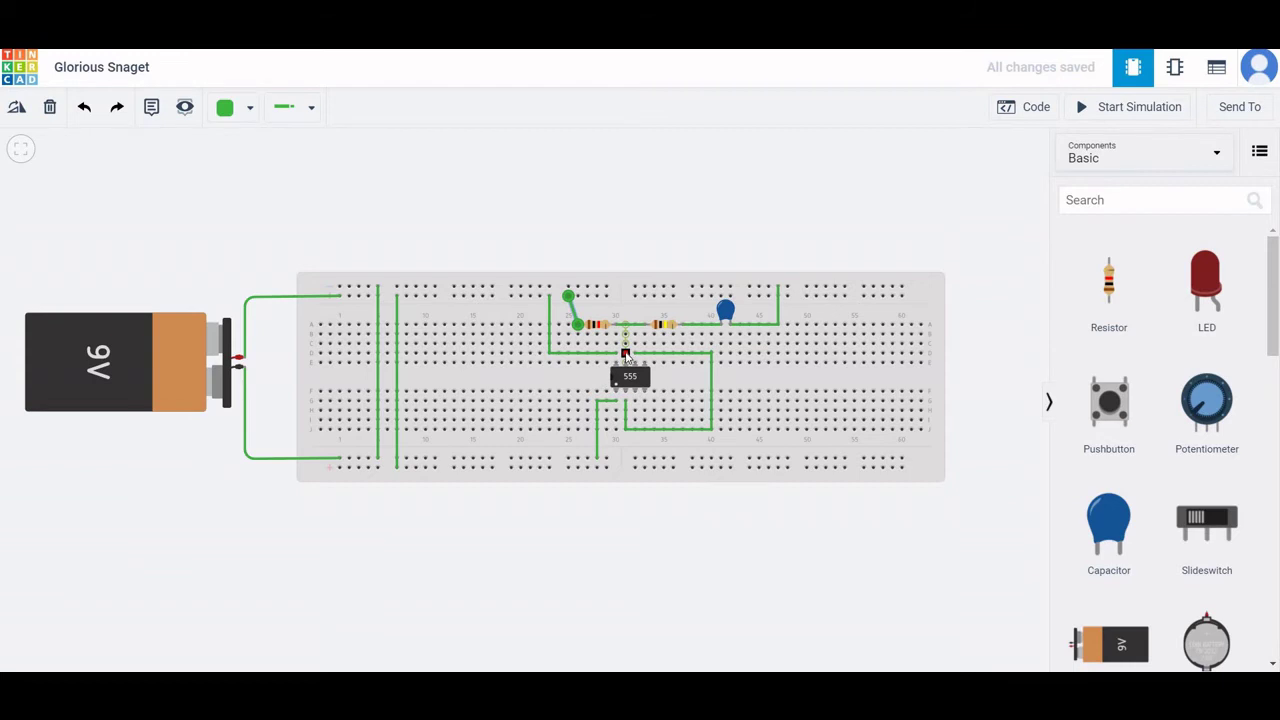
pyautogui.click(626, 355)
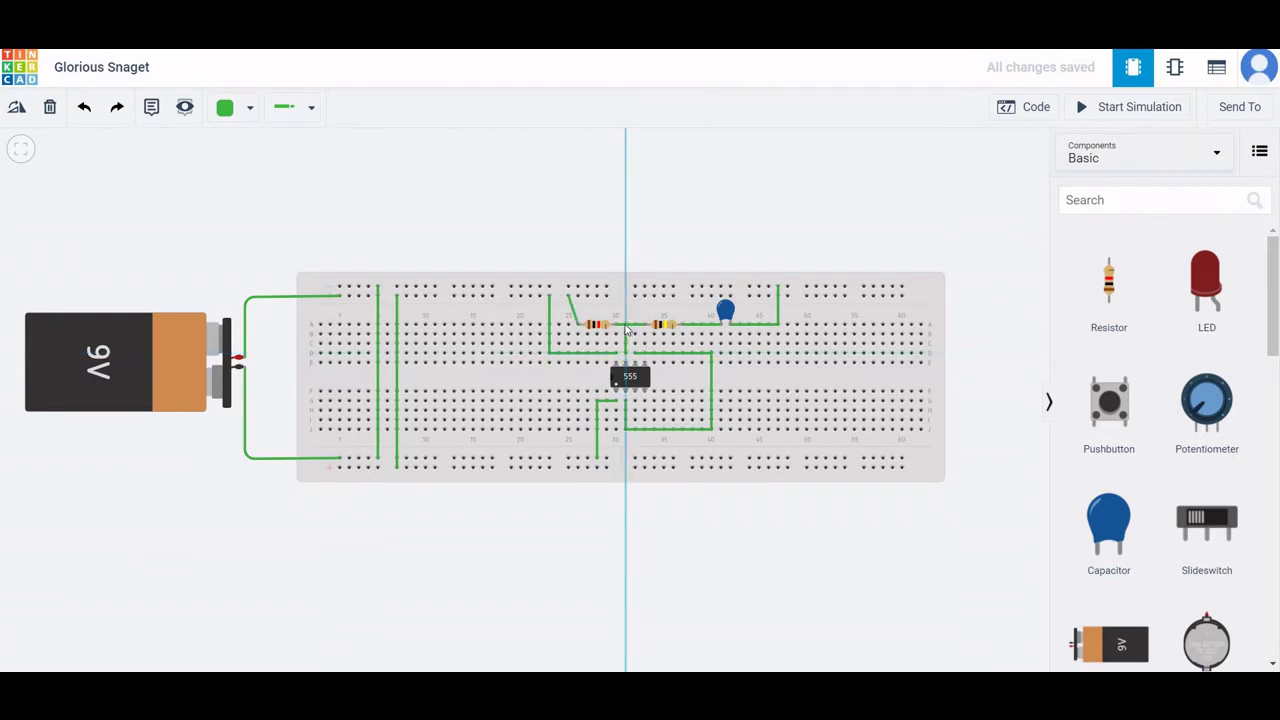
pyautogui.click(616, 326)
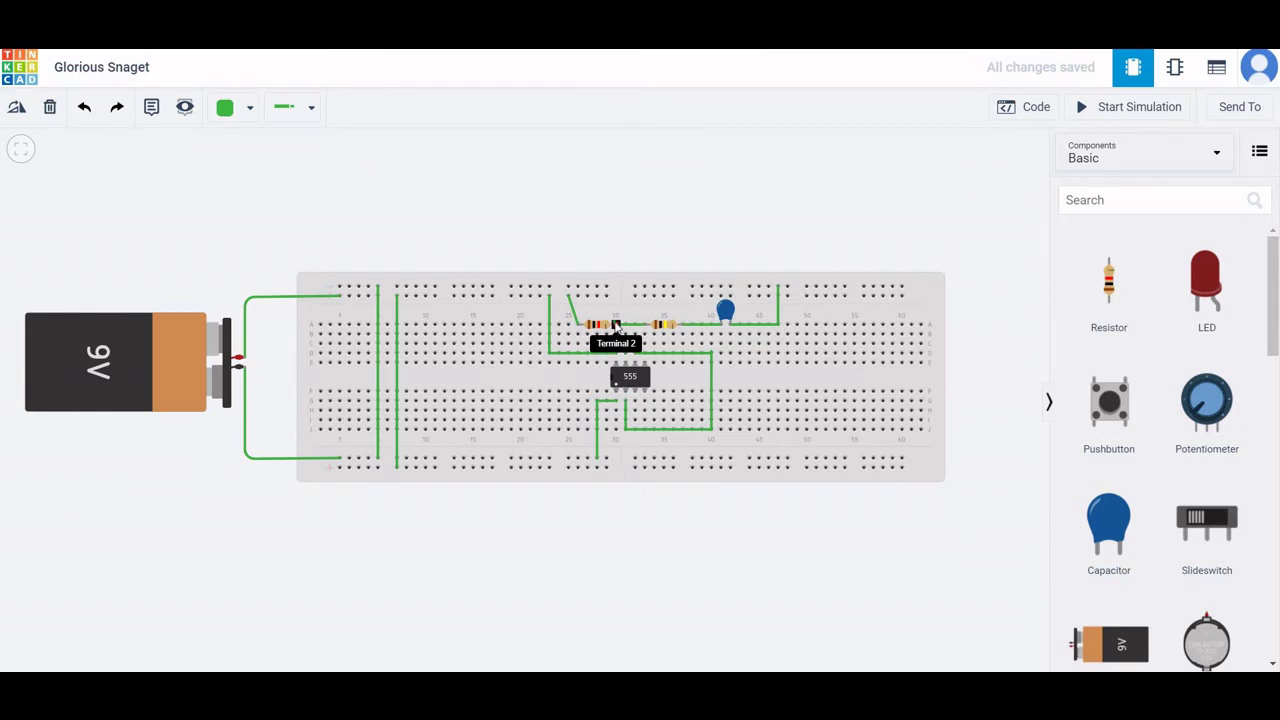
# Finish the wire between D31 and the first resistor's A30 terminal, and wire the 555's Reset pin to the lower positive rail at column 33.
pyautogui.click(616, 326)
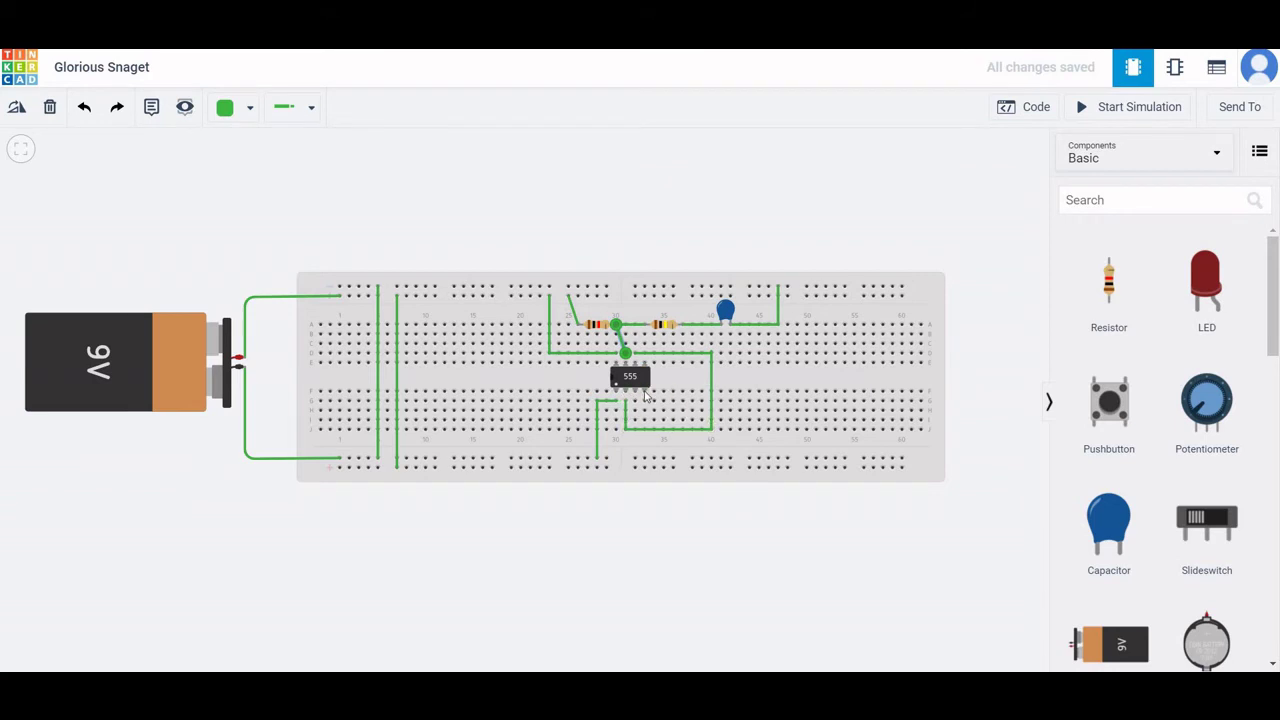
pyautogui.click(645, 393)
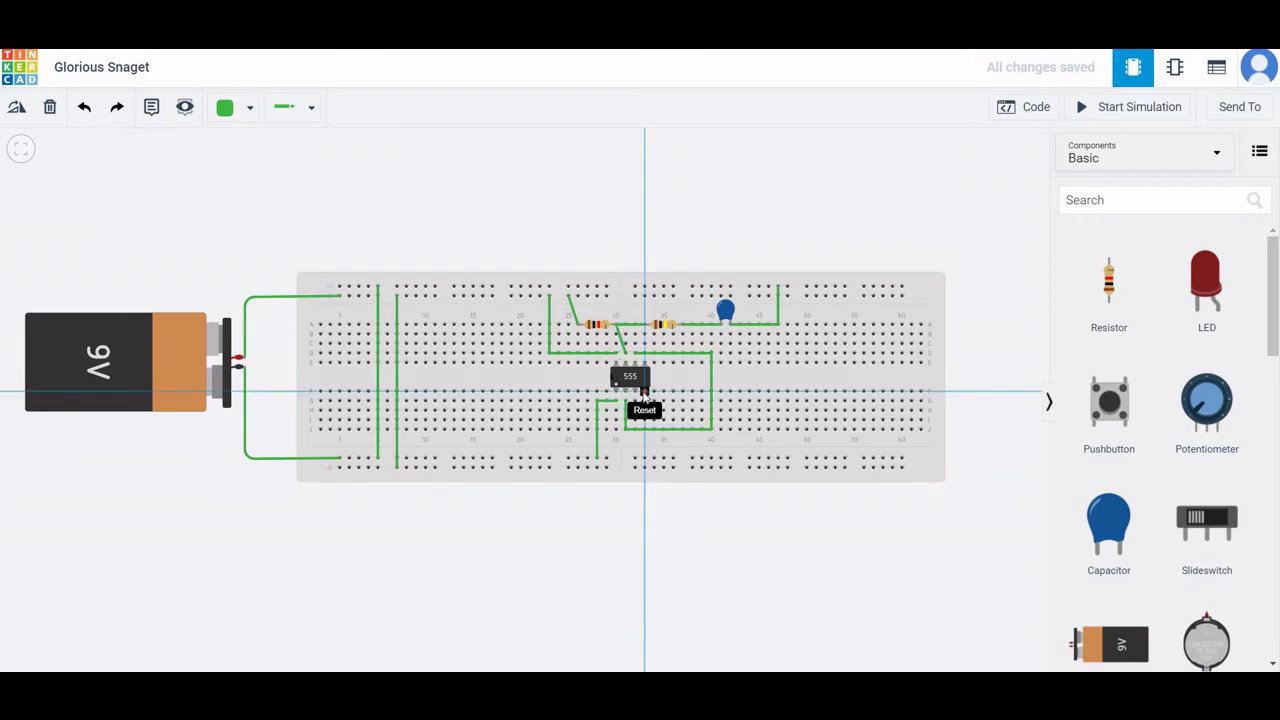
pyautogui.click(636, 428)
pyautogui.click(645, 458)
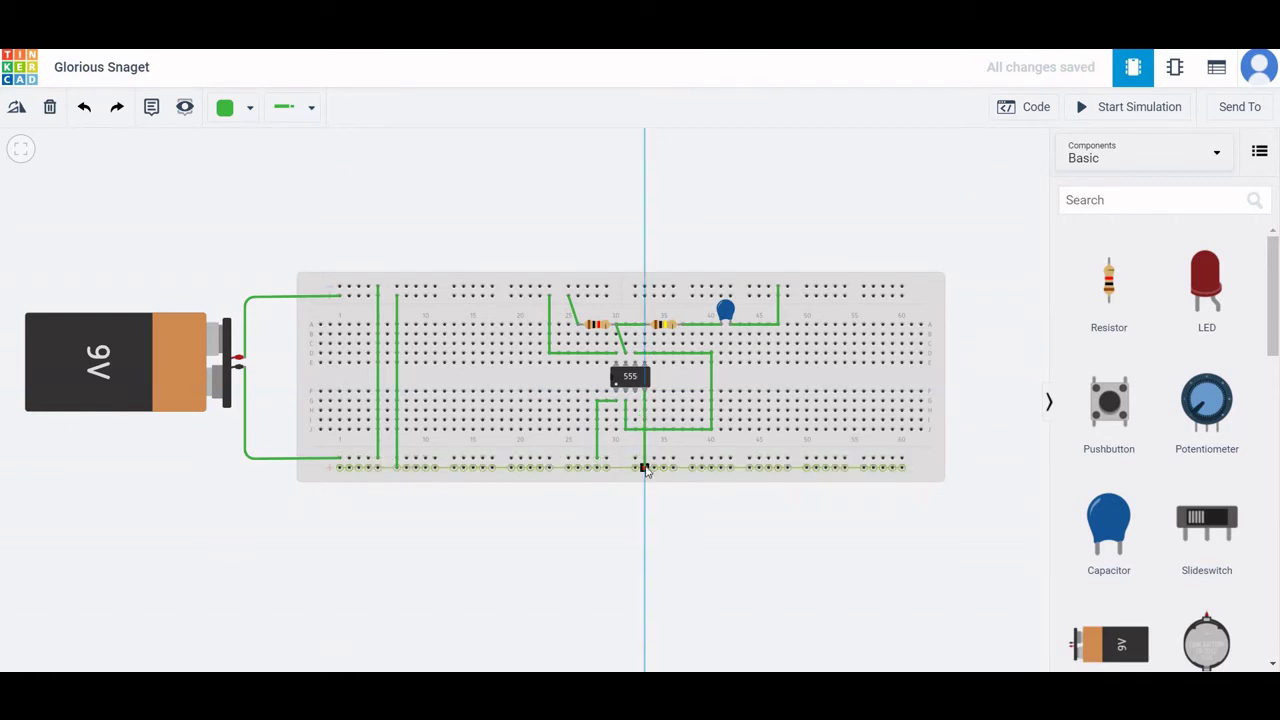
pyautogui.click(645, 467)
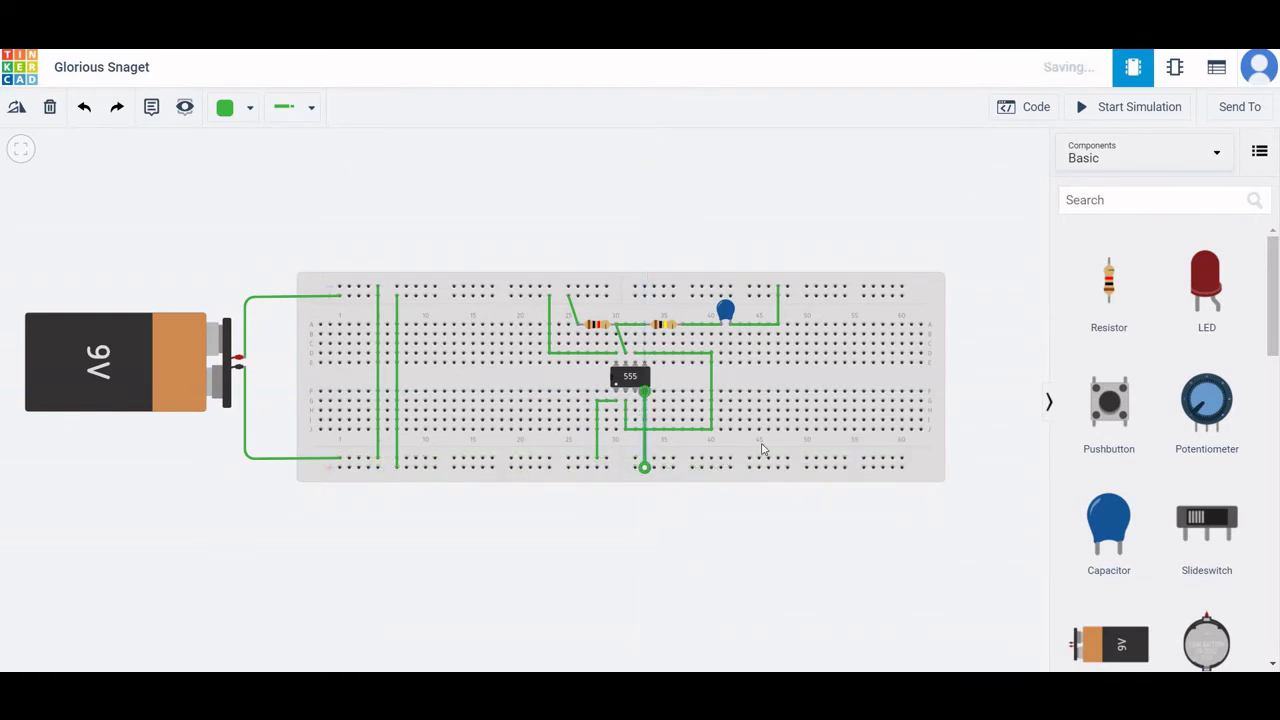
# Search the components for a buzzer and place a piezo on the breadboard with its terminals in I50 and I55.
pyautogui.click(1135, 196)
pyautogui.write('b')
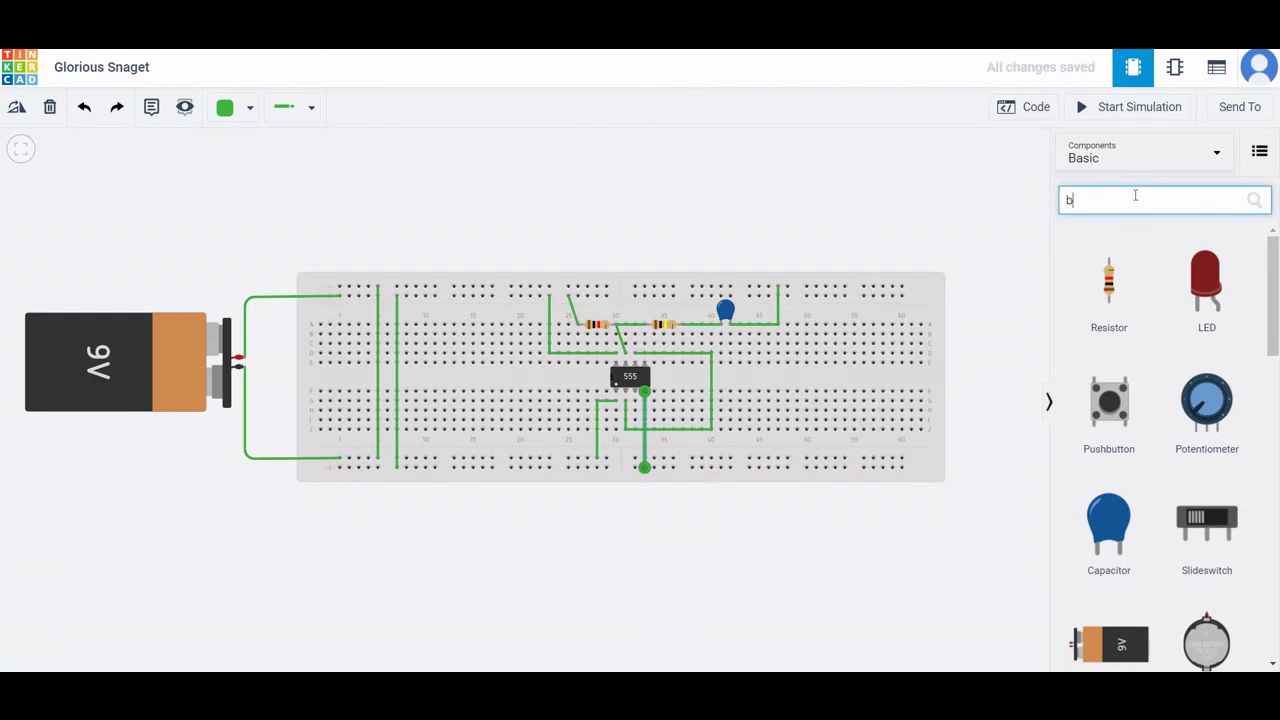
pyautogui.write('uzz')
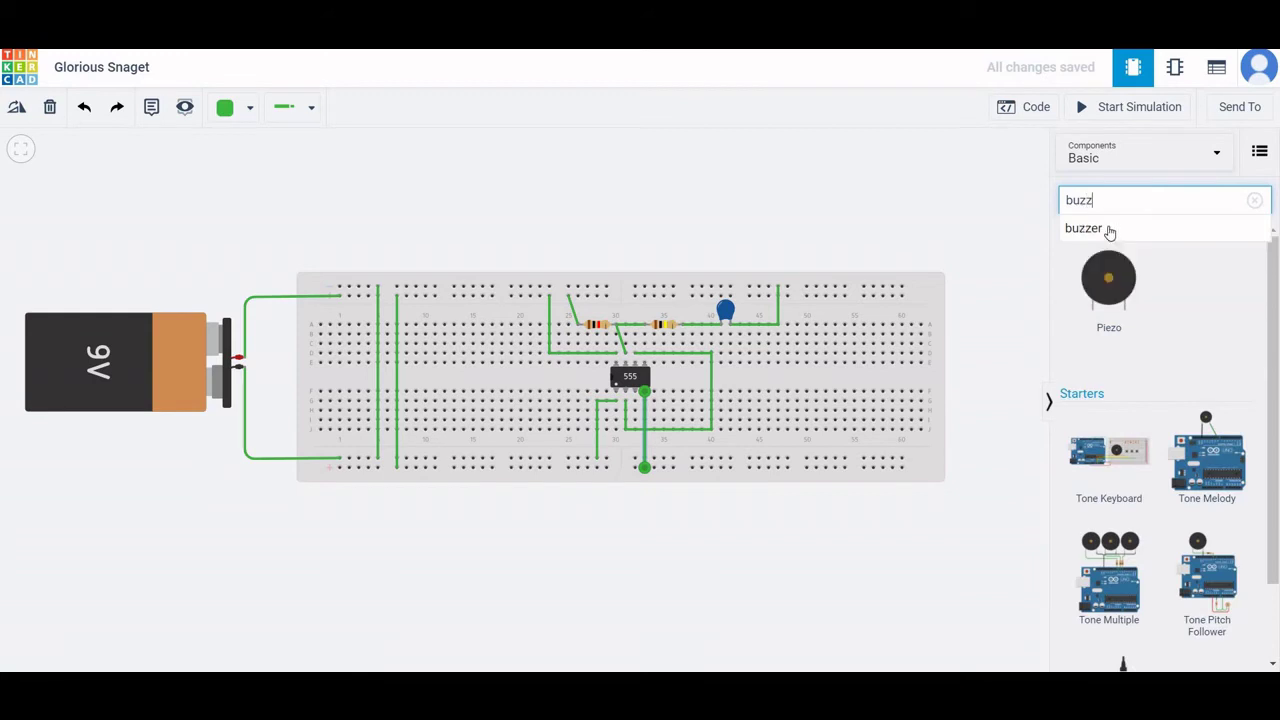
pyautogui.moveTo(1110, 293); pyautogui.dragTo(832, 430)
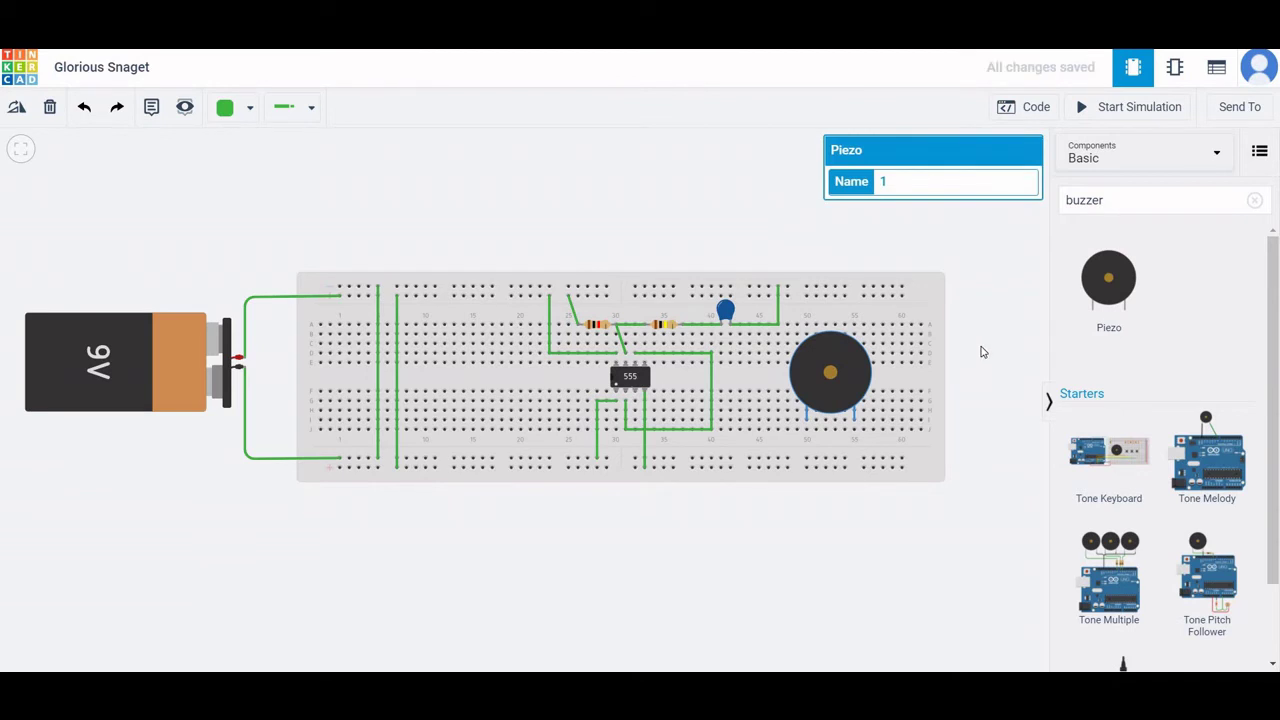
# Wire the piezo's negative terminal to the lower negative rail at column 54, and the capacitor's A41 terminal to D40.
pyautogui.click(855, 424)
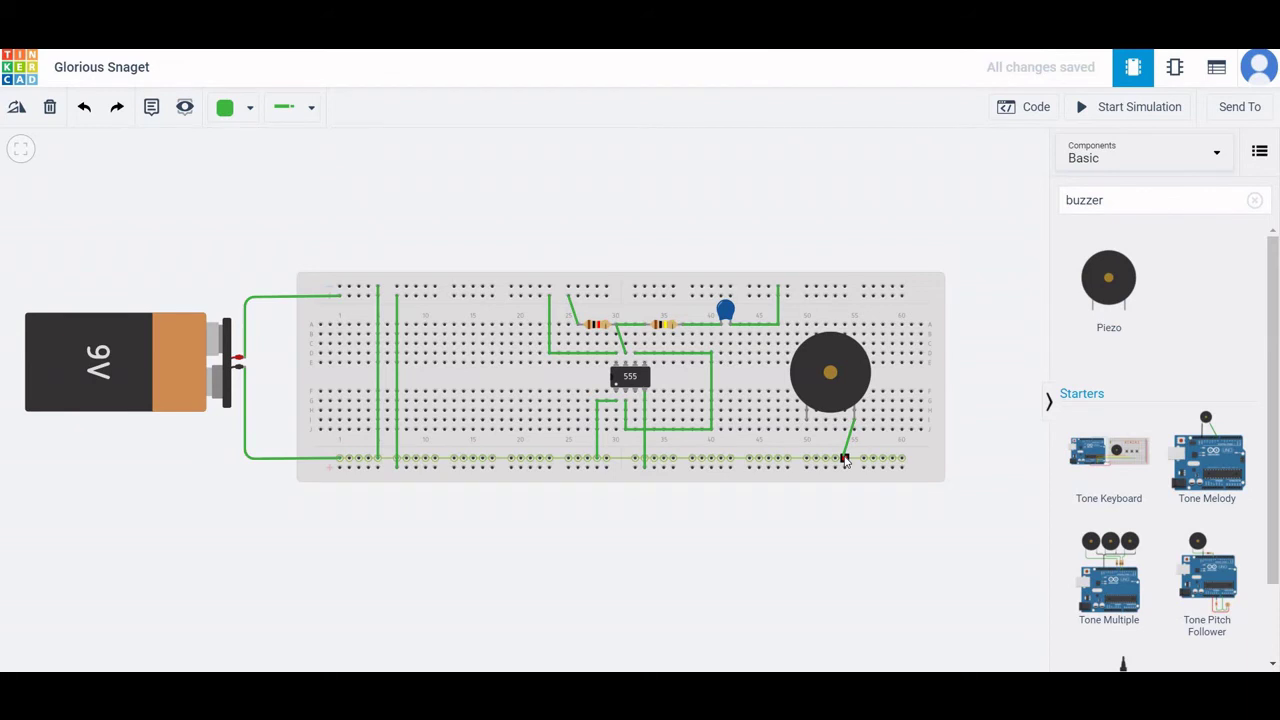
pyautogui.click(845, 460)
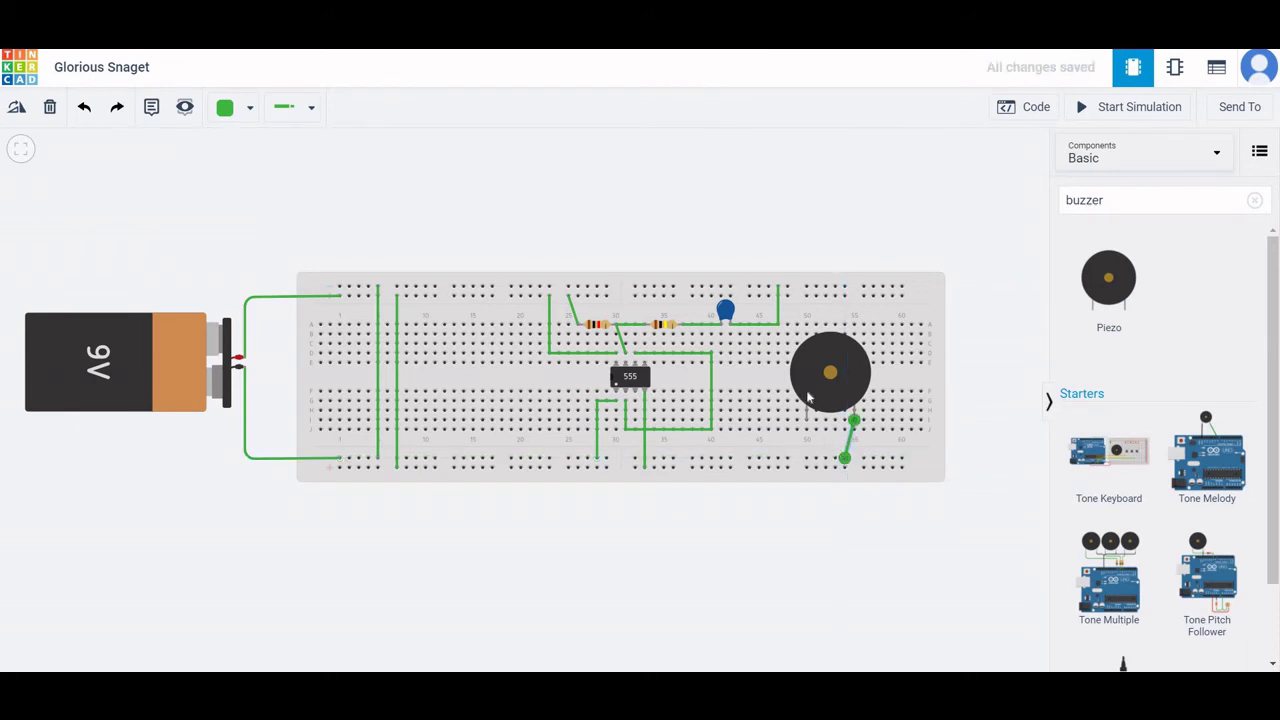
pyautogui.click(716, 344)
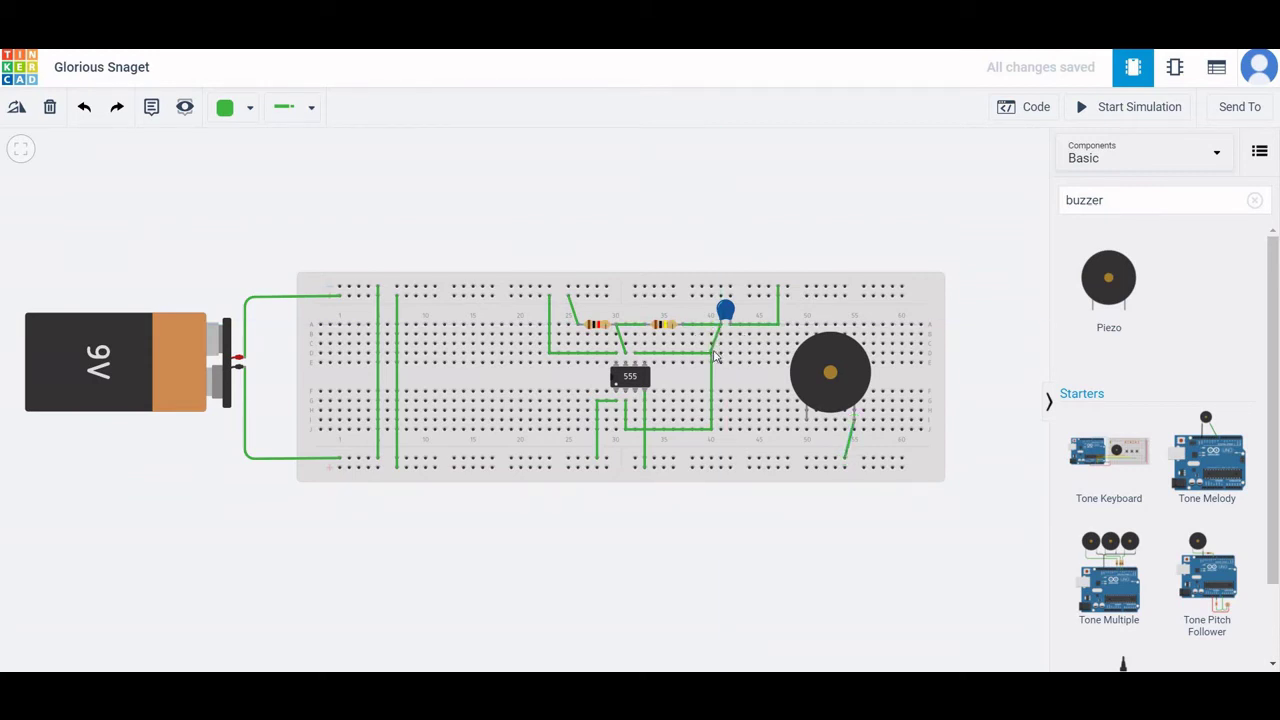
pyautogui.click(711, 353)
# Wire G32 below the 555 to I32, and connect the piezo's positive terminal at I50 to I32.
pyautogui.click(634, 402)
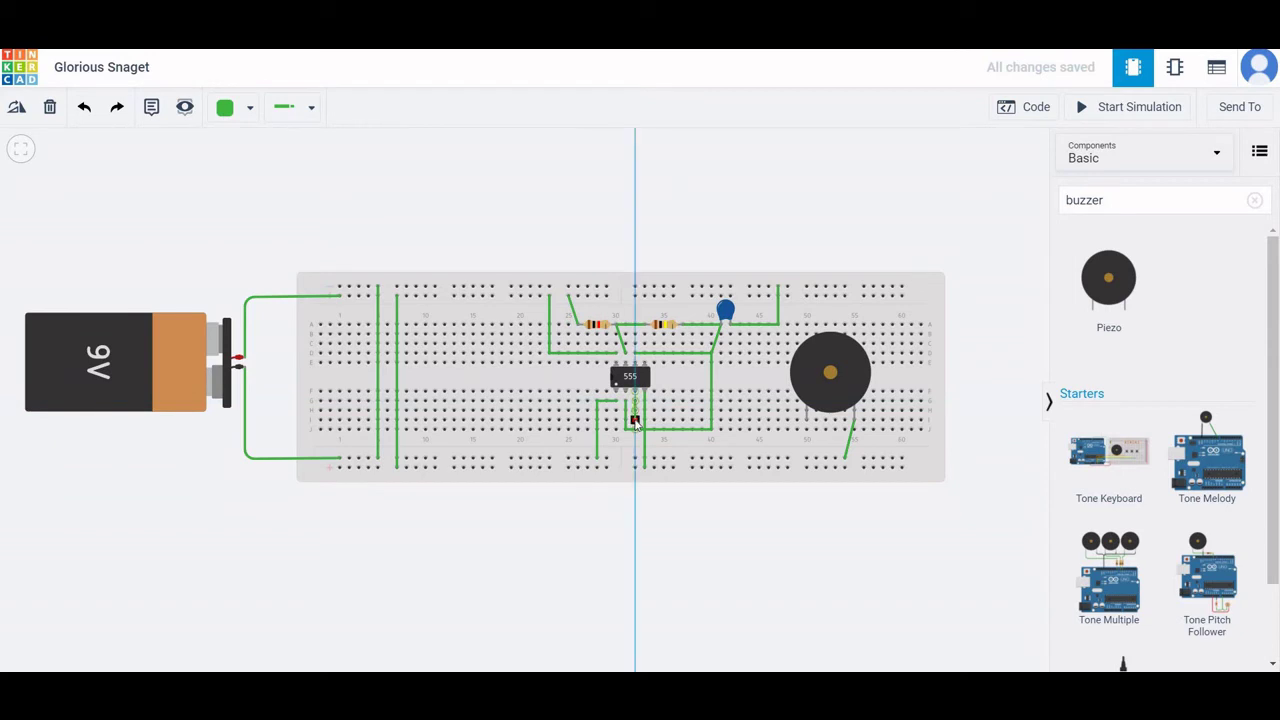
pyautogui.click(634, 421)
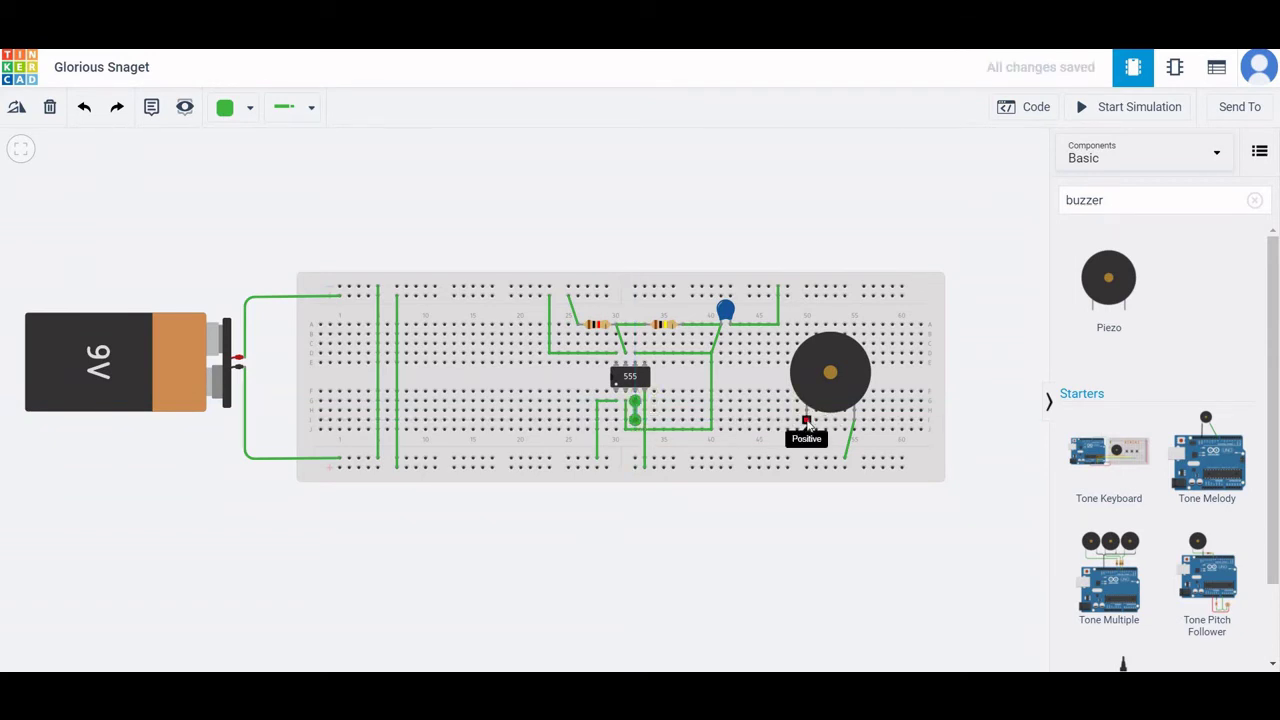
pyautogui.click(806, 420)
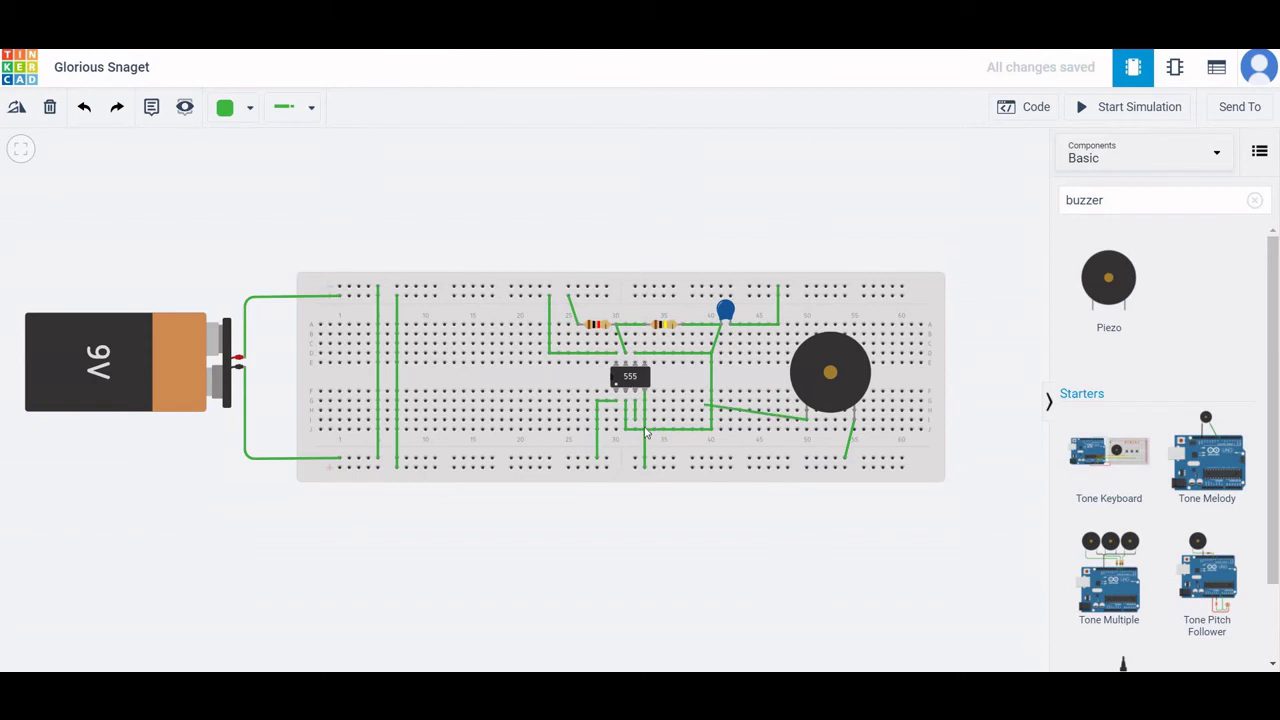
pyautogui.click(635, 421)
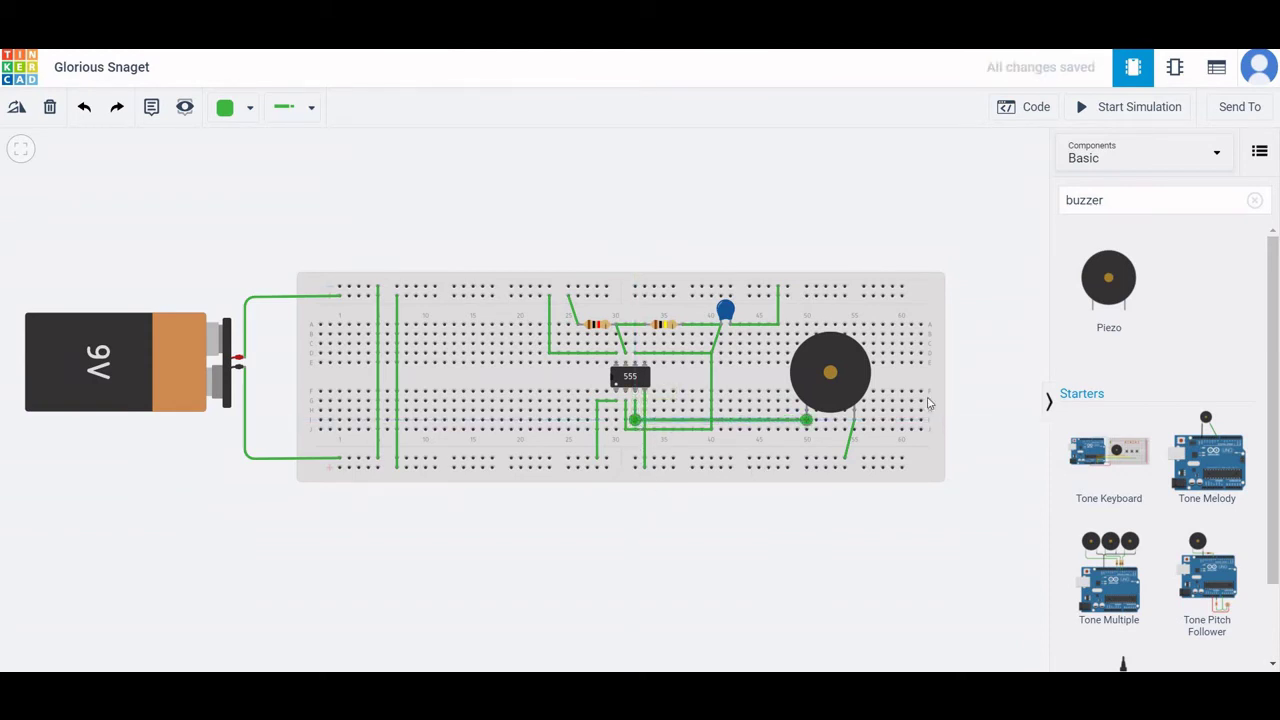
# Search the components for an oscilloscope and place it below the breadboard.
pyautogui.click(1120, 194)
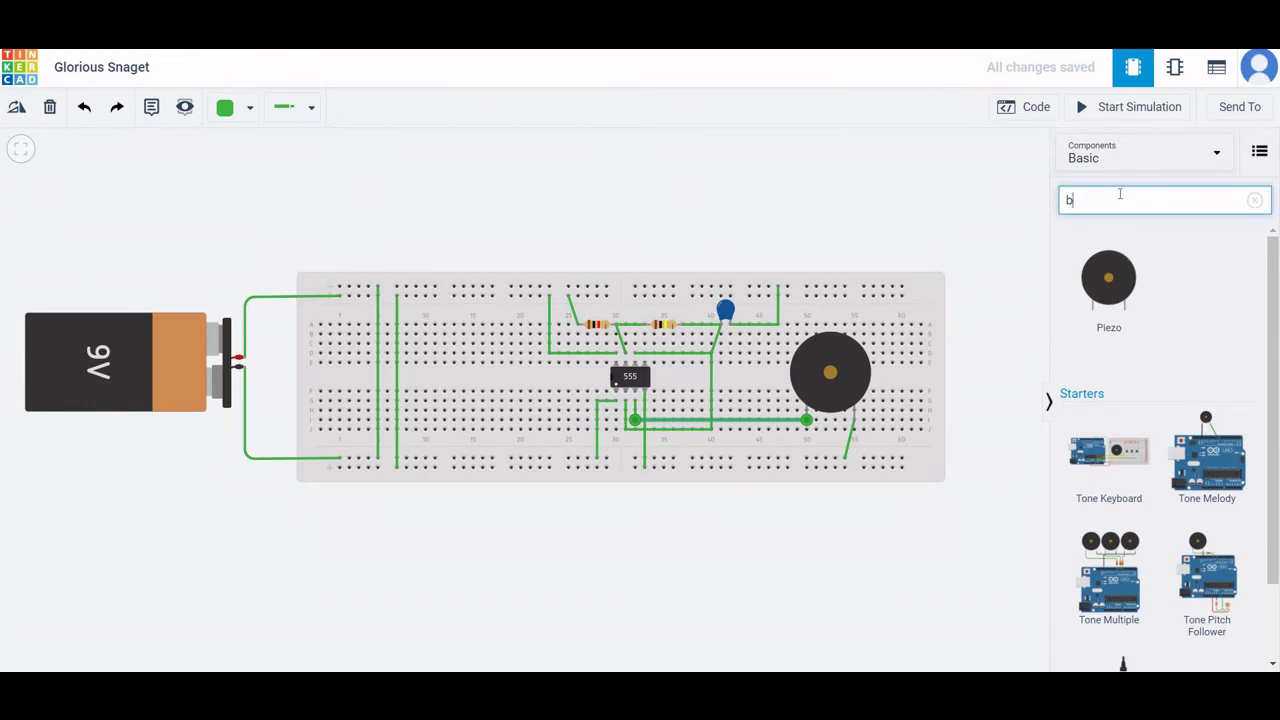
pyautogui.press('BackSpace')
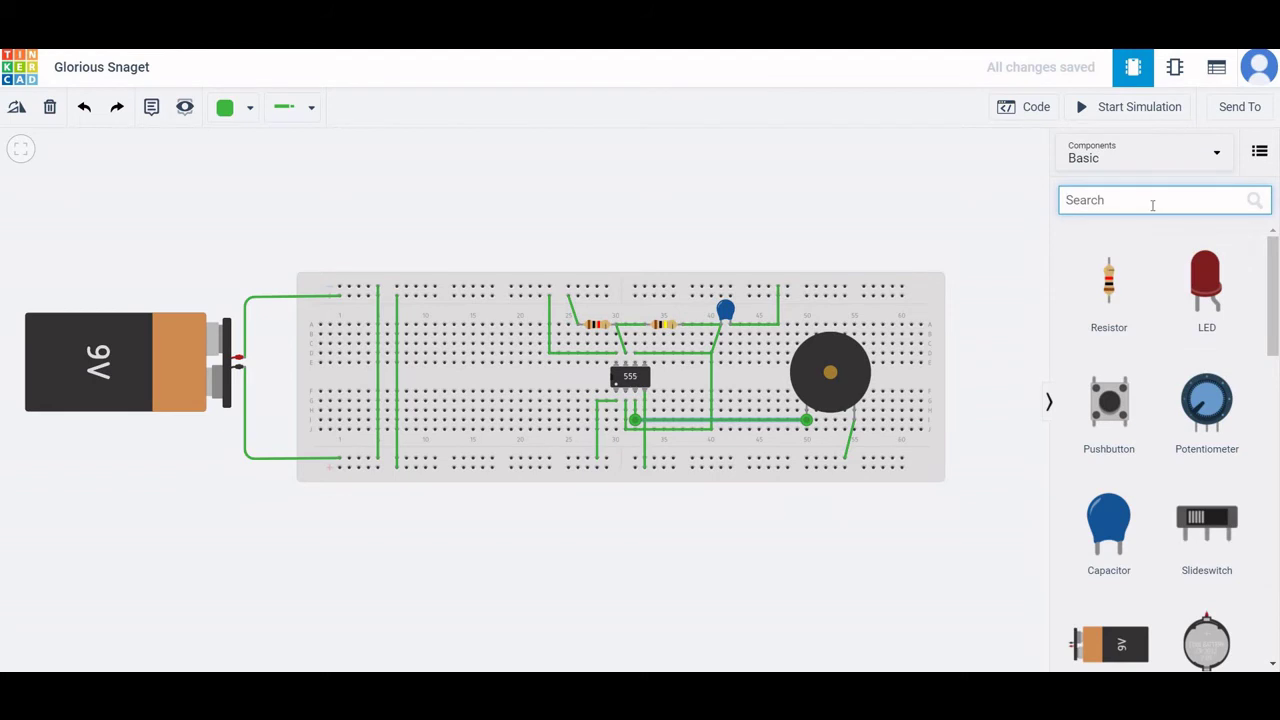
pyautogui.write('os')
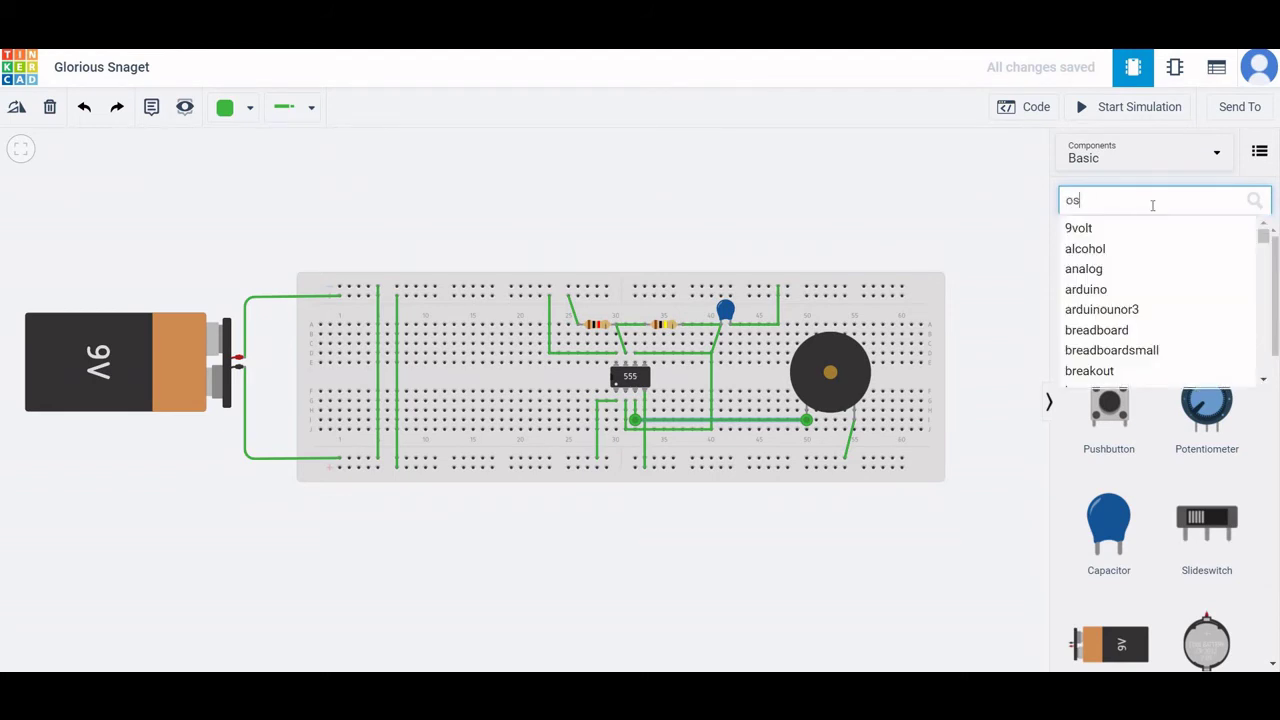
pyautogui.write('c')
pyautogui.click(1112, 250)
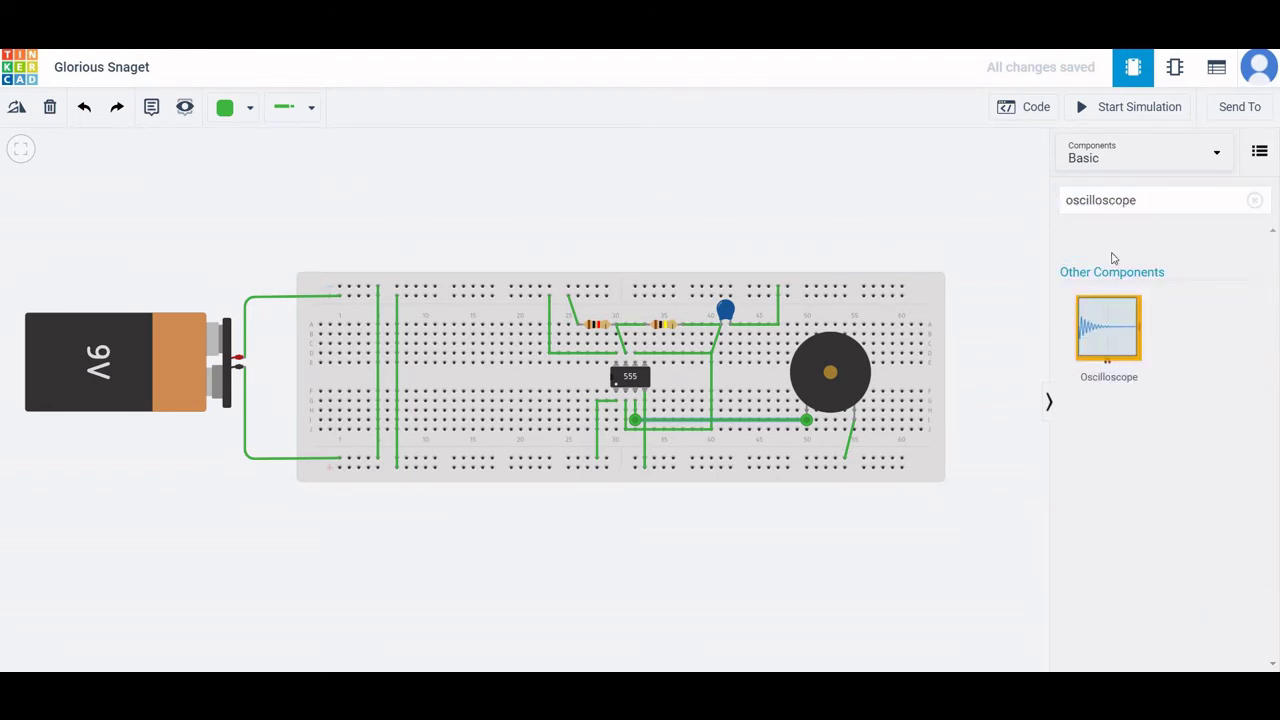
pyautogui.moveTo(1108, 330); pyautogui.dragTo(424, 662)
pyautogui.moveTo(422, 667); pyautogui.dragTo(423, 664)
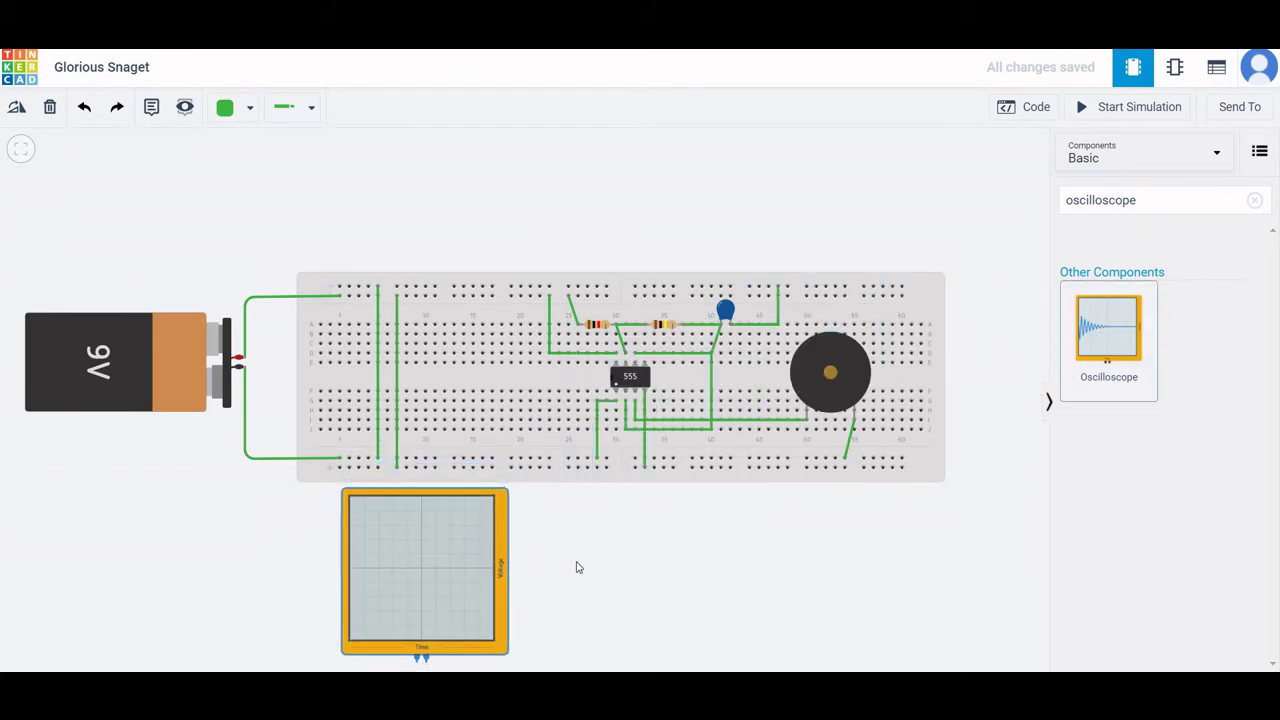
pyautogui.click(723, 230)
pyautogui.scroll(-2, 723, 194)
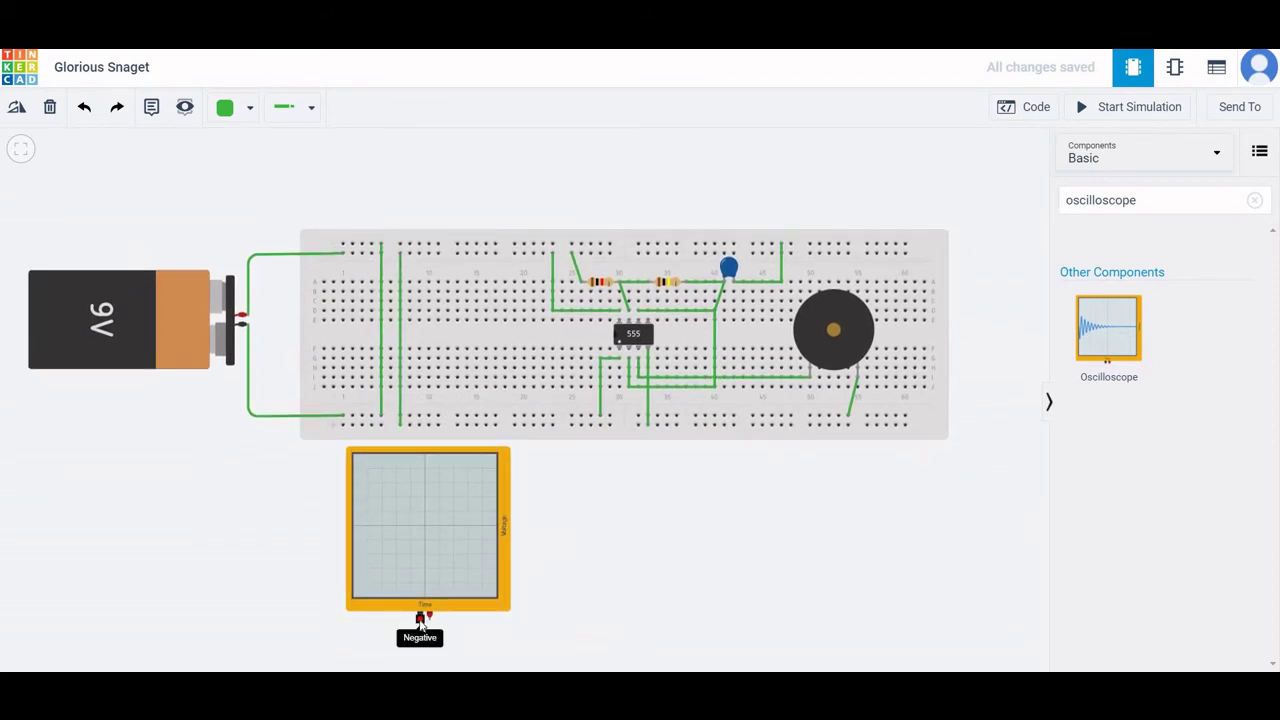
pyautogui.click(420, 617)
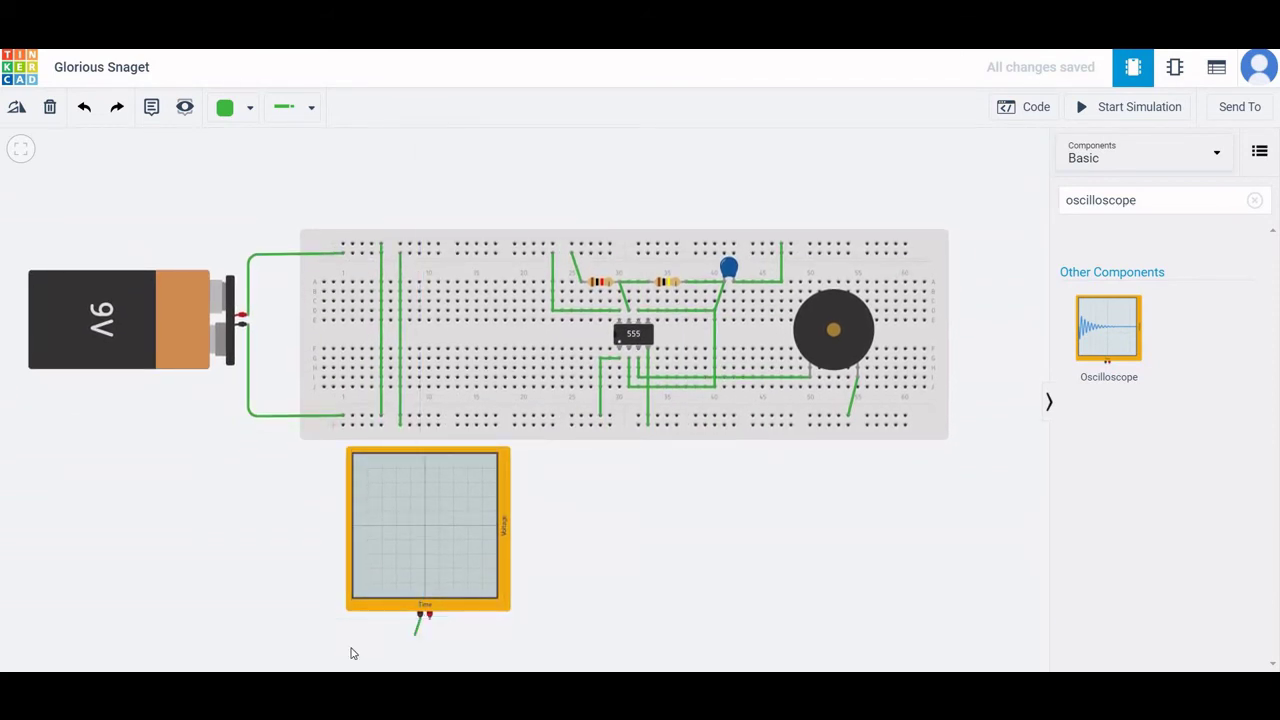
pyautogui.click(420, 650)
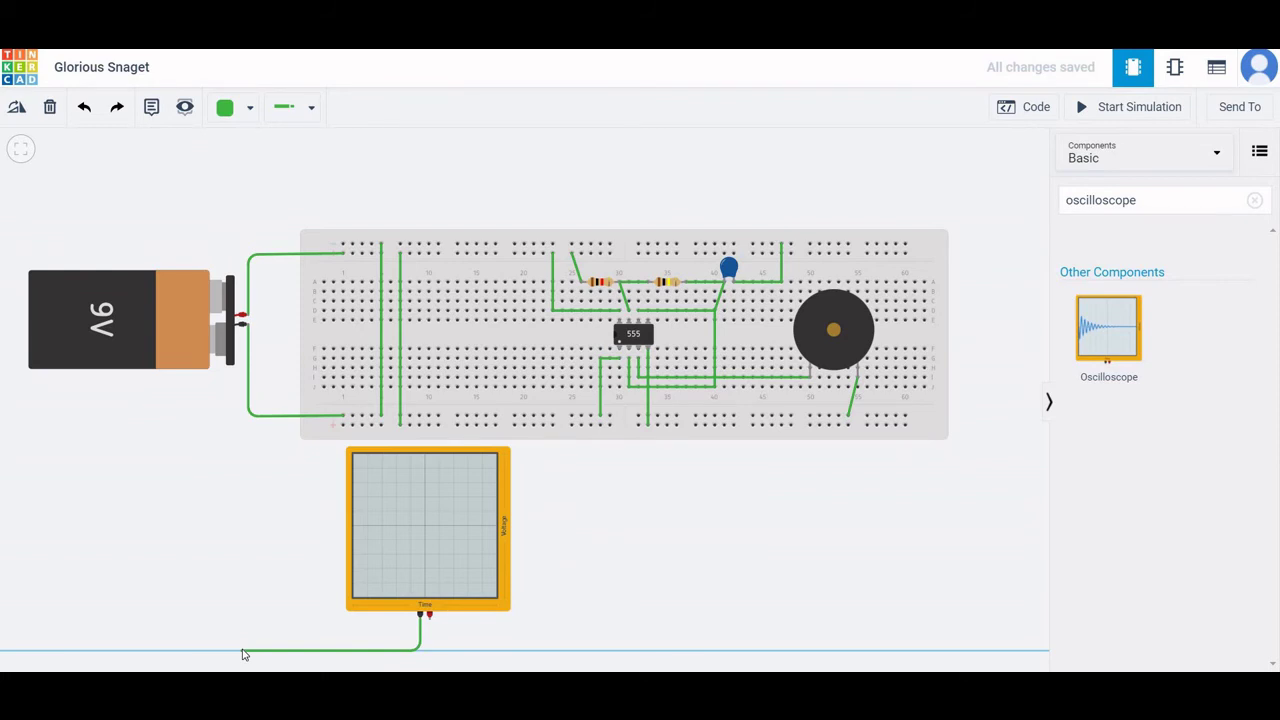
pyautogui.press('Escape')
# Move the oscilloscope slightly away from the battery and wire its negative terminal to the lower negative rail at column 3.
pyautogui.moveTo(423, 534); pyautogui.dragTo(481, 558)
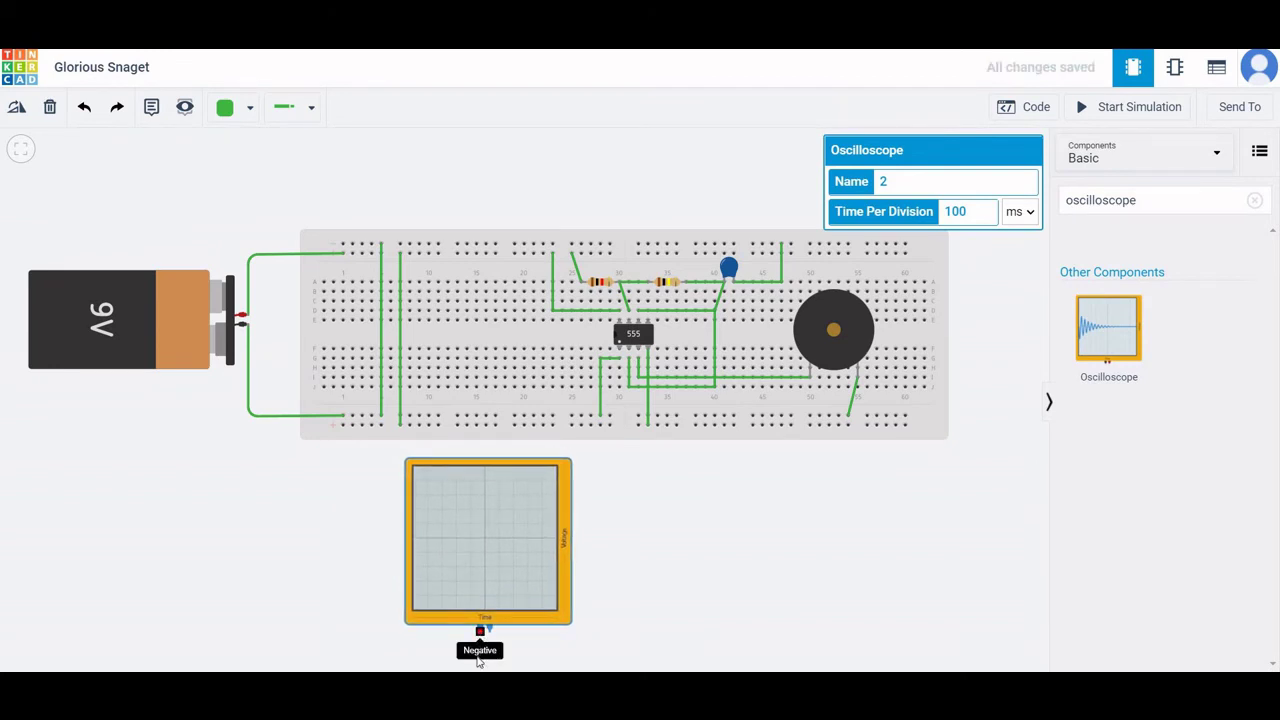
pyautogui.click(479, 658)
pyautogui.click(482, 654)
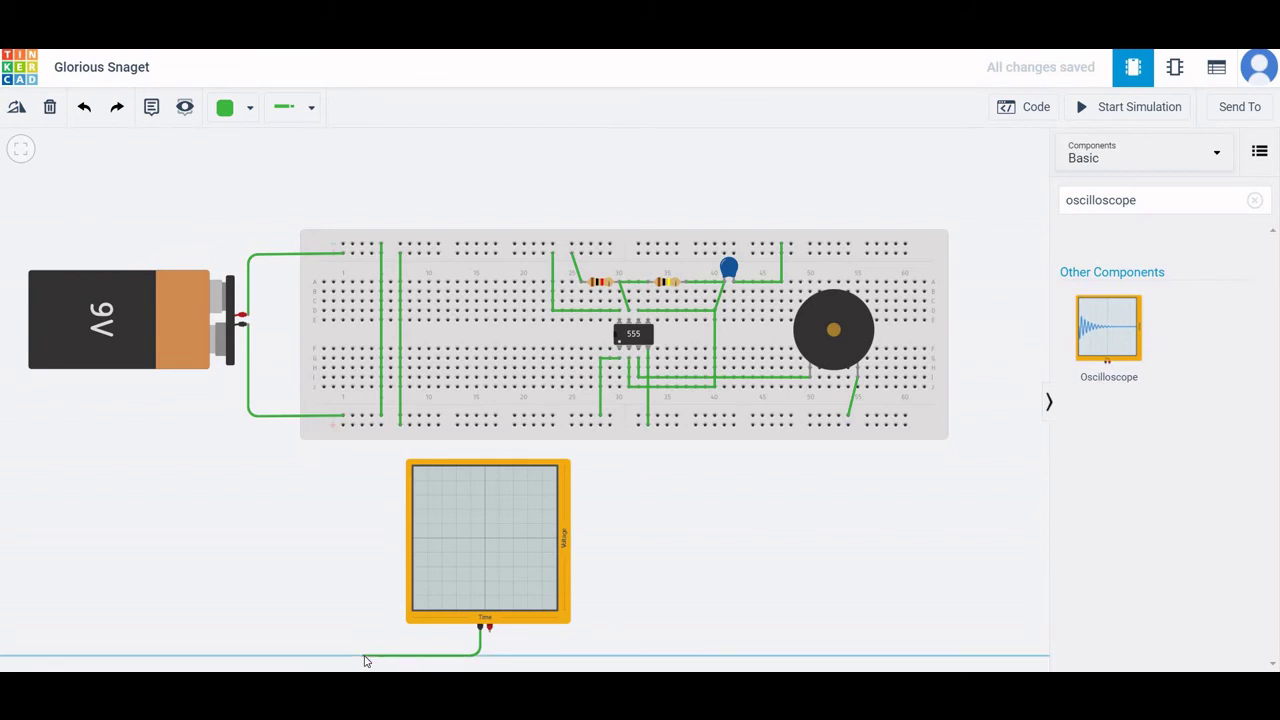
pyautogui.click(365, 658)
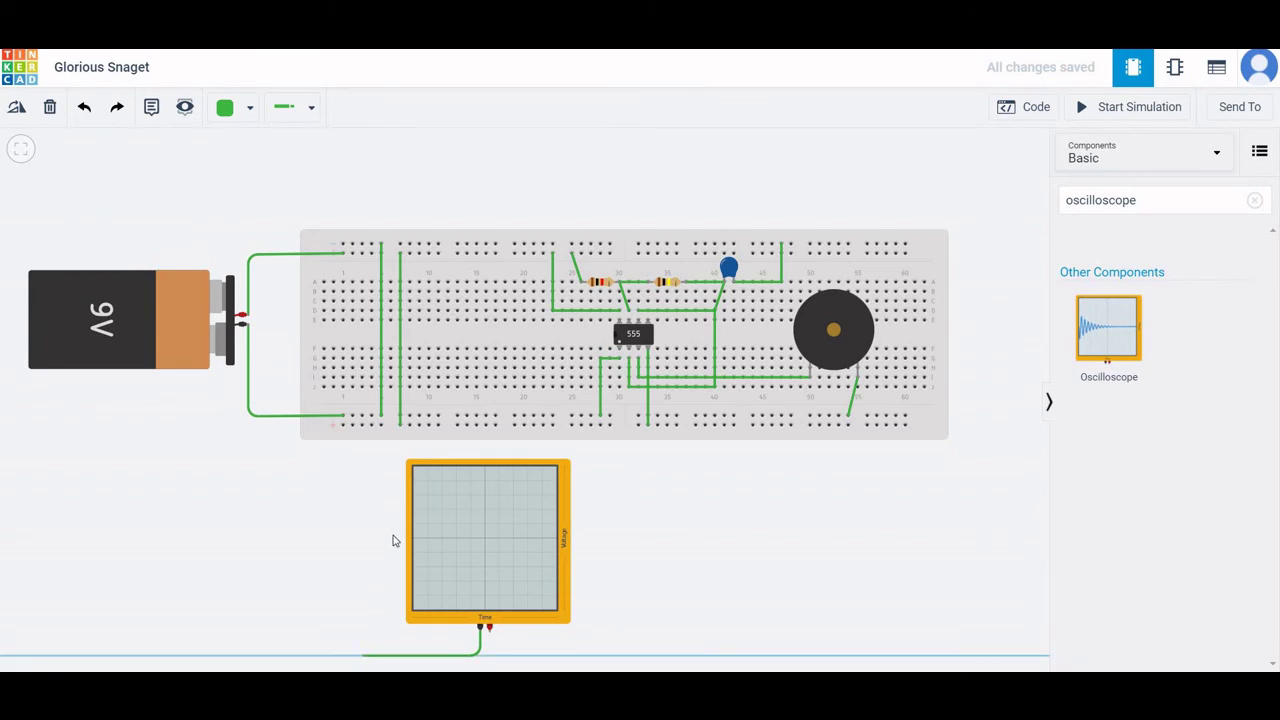
pyautogui.click(362, 417)
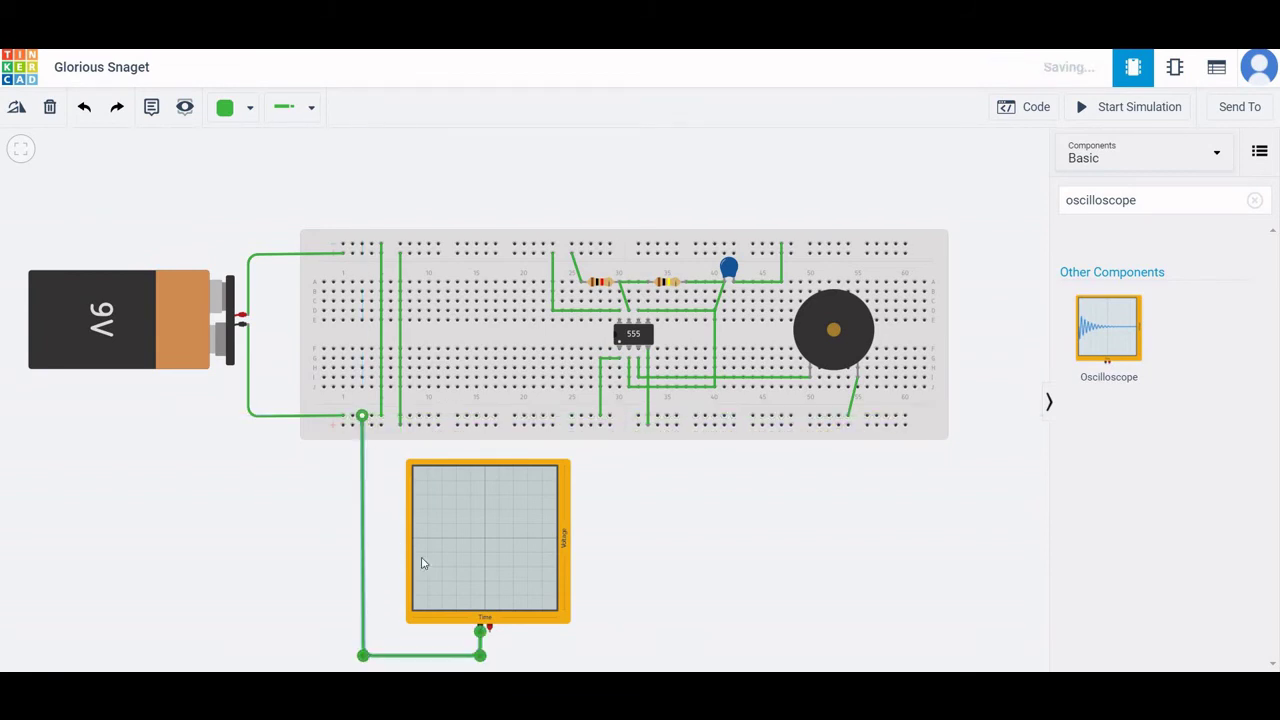
# Wire the oscilloscope's positive terminal around to the piezo's positive terminal at I50.
pyautogui.click(490, 633)
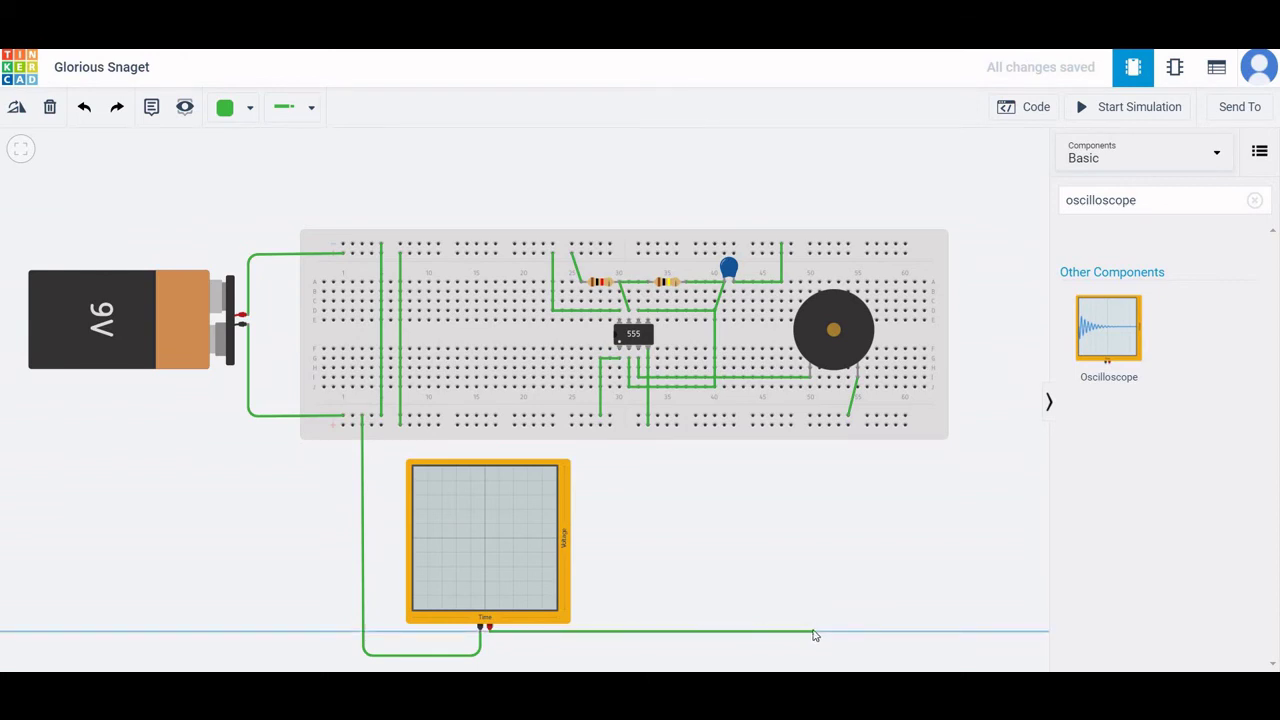
pyautogui.click(815, 634)
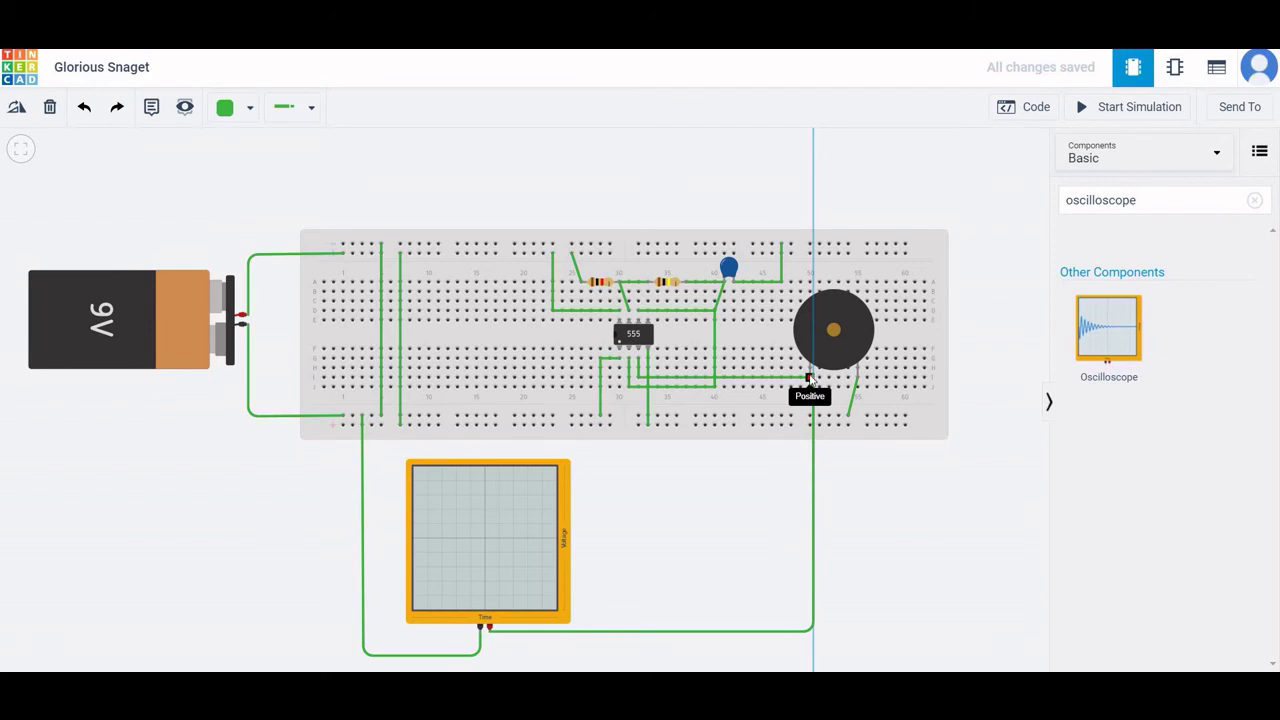
pyautogui.click(810, 378)
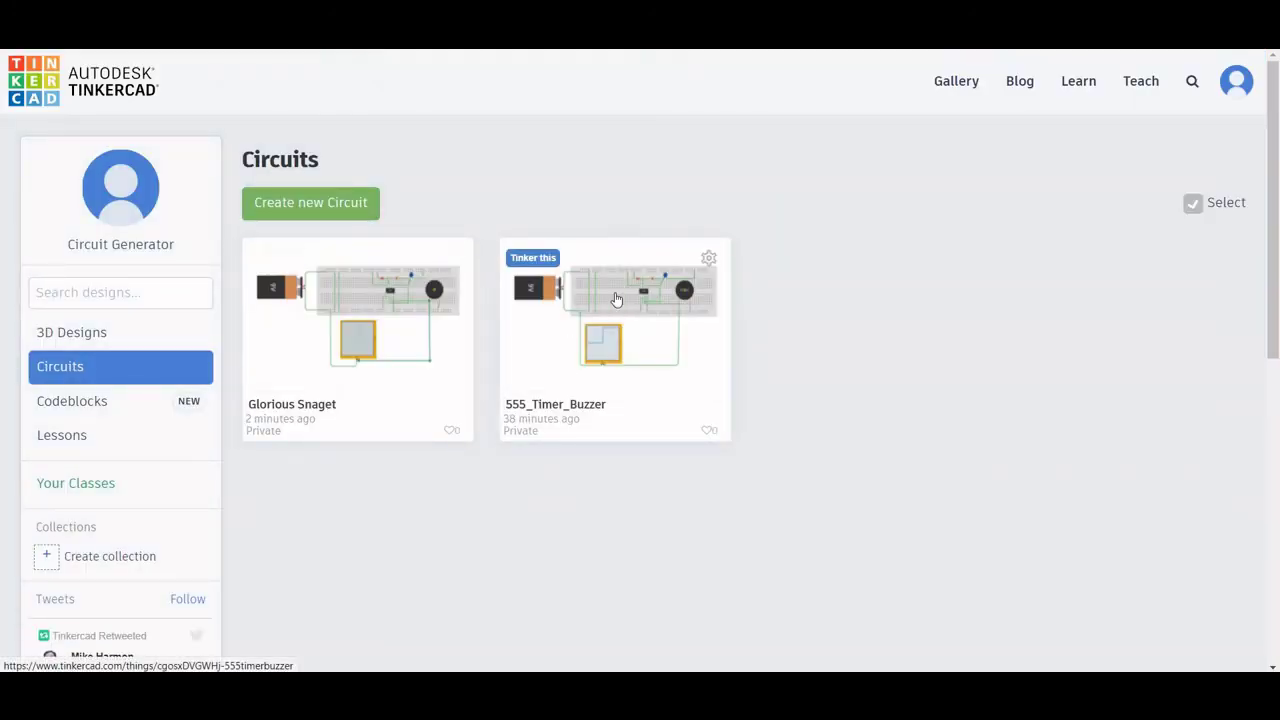
# Open the saved 555_Timer_Buzzer circuit for editing, run its simulation to check the buzzer and oscilloscope signal, and stop it.
pyautogui.click(615, 298)
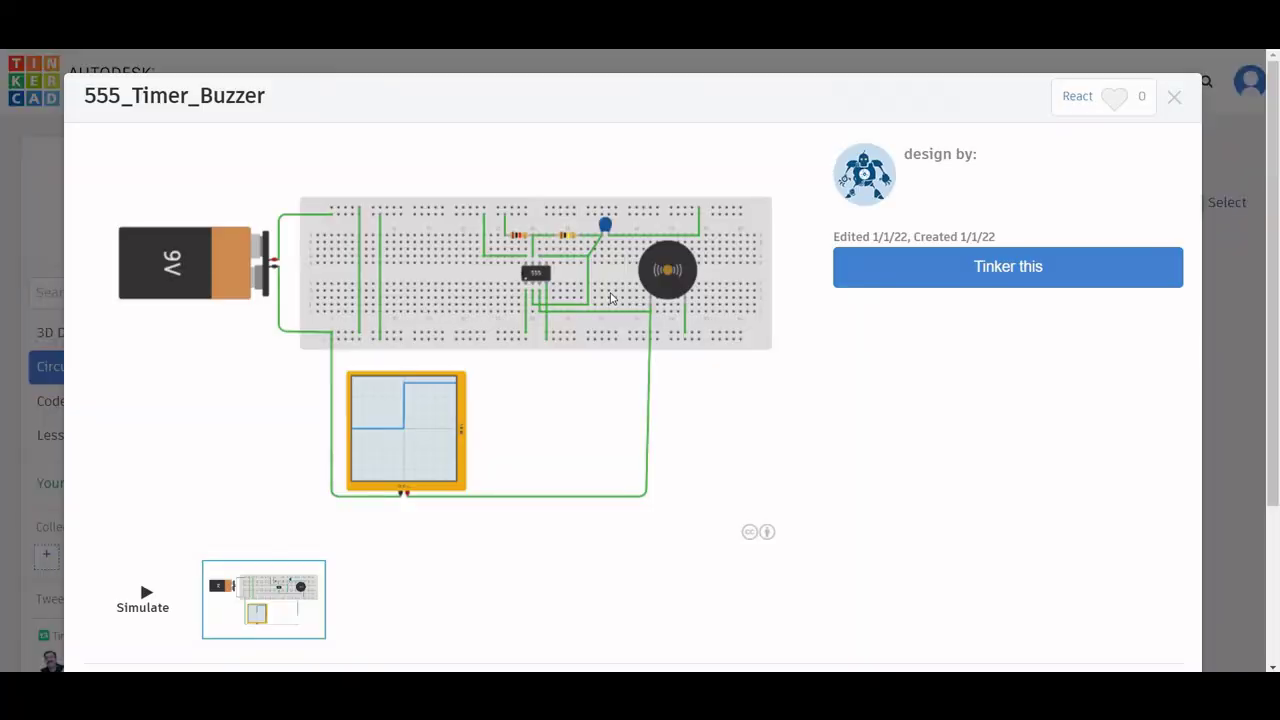
pyautogui.click(963, 270)
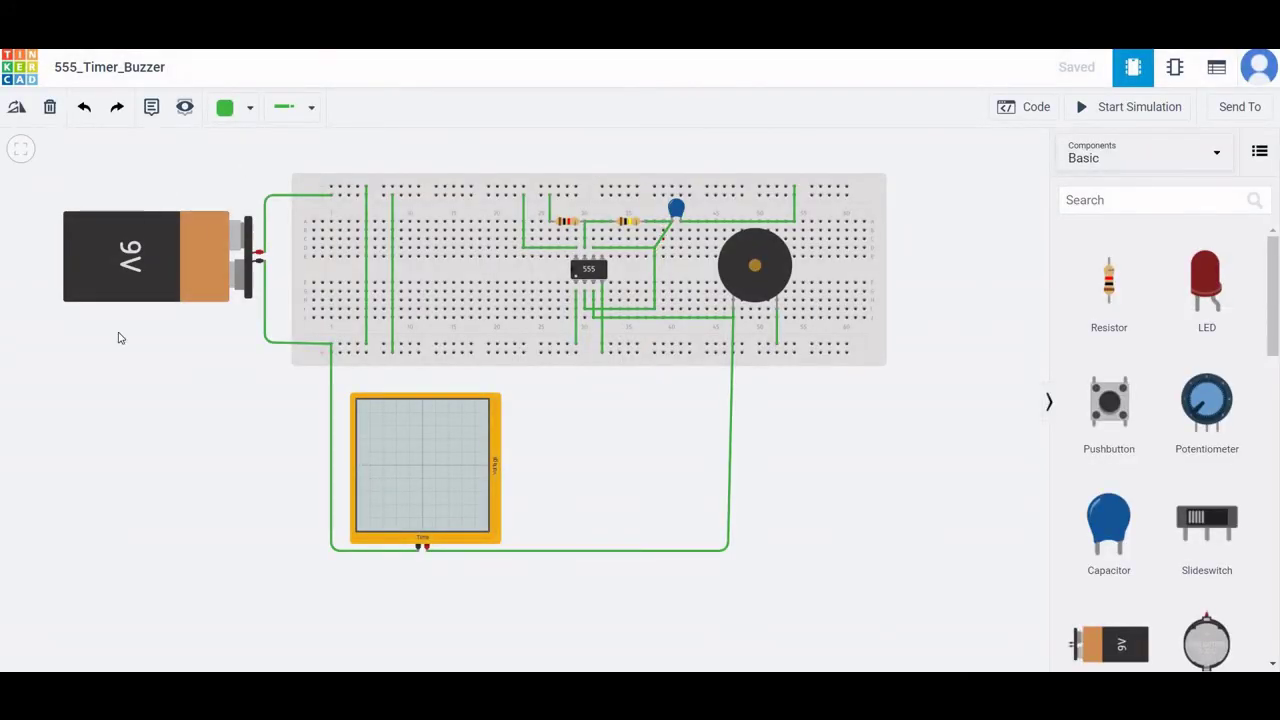
pyautogui.click(1104, 114)
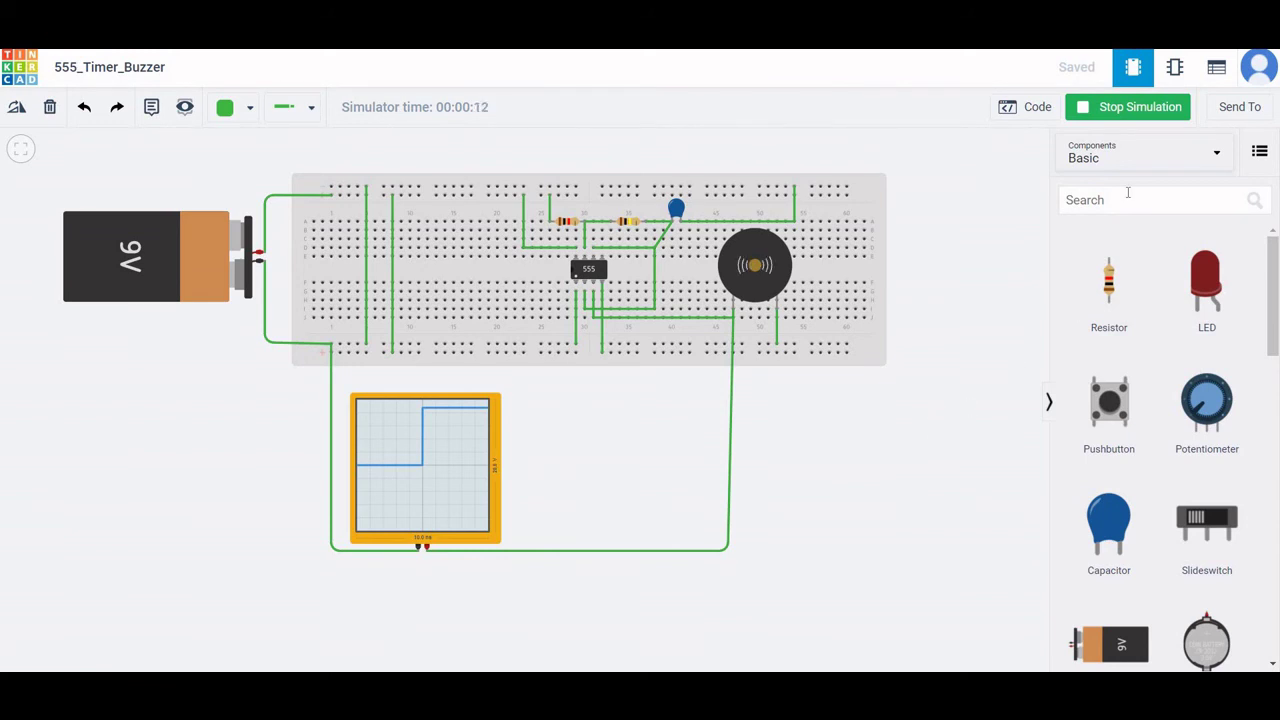
pyautogui.click(1118, 107)
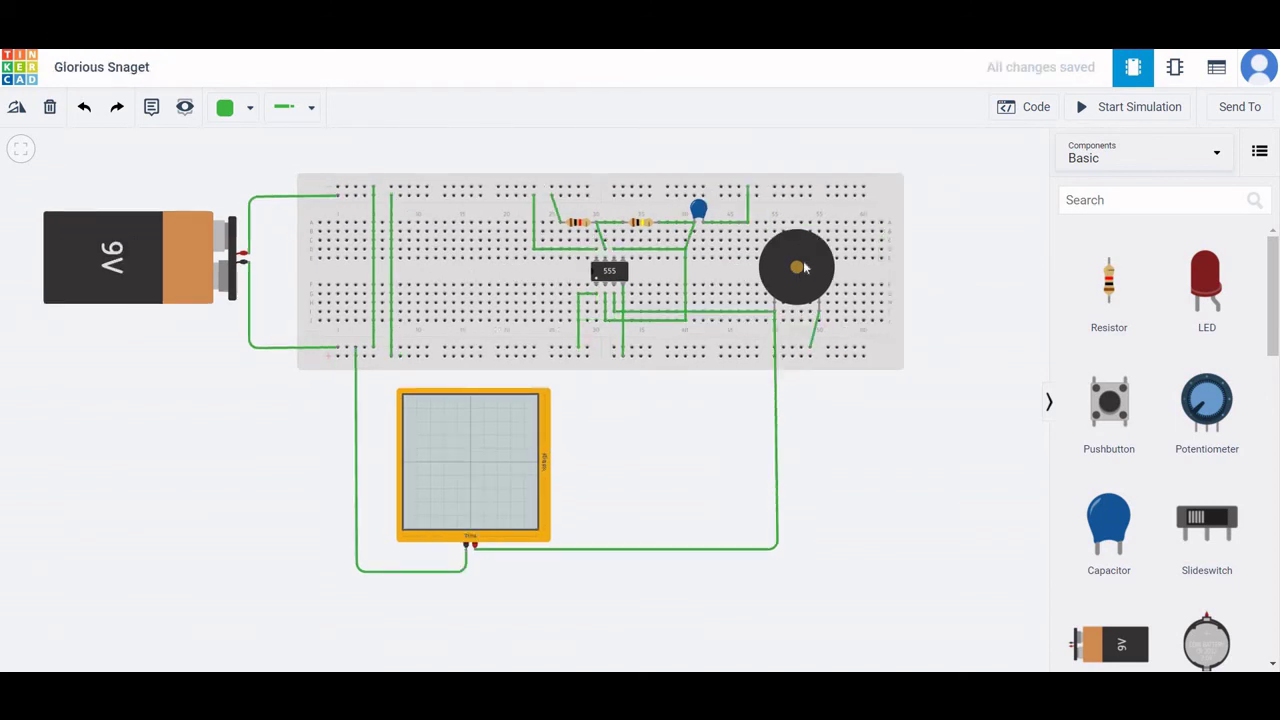
# Select the piezo in the Glorious Snaget circuit.
pyautogui.click(805, 268)
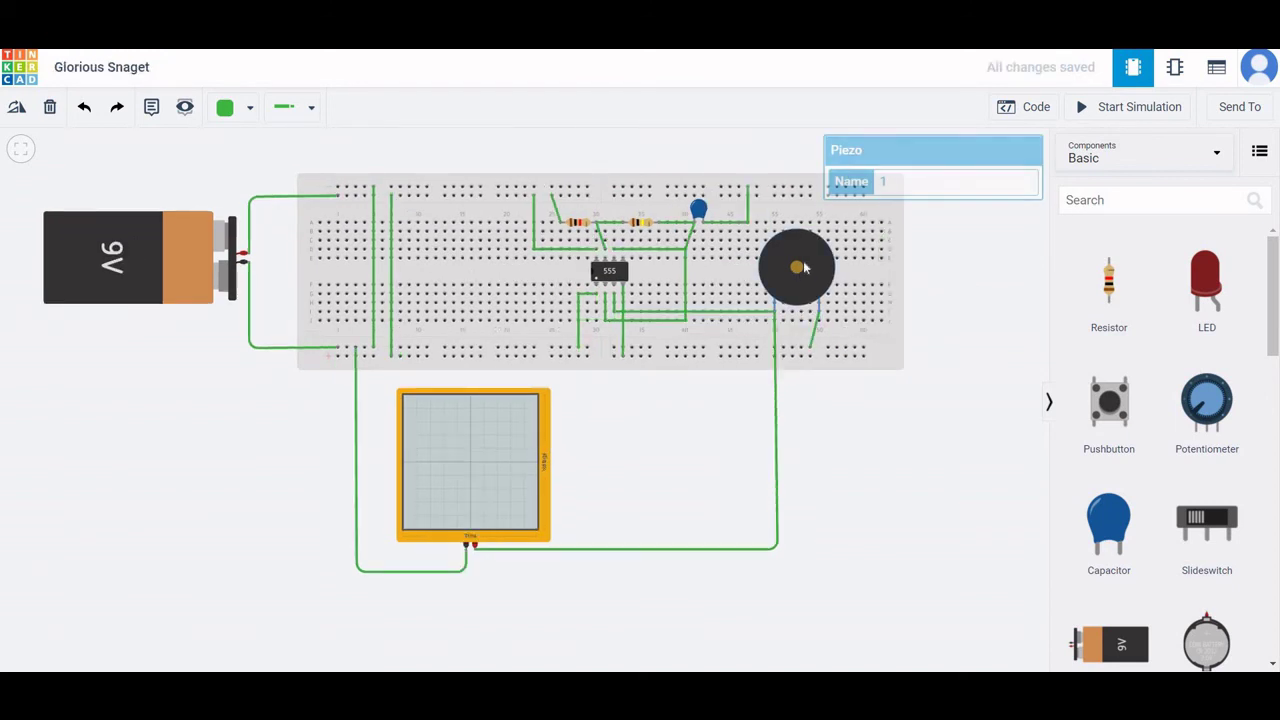